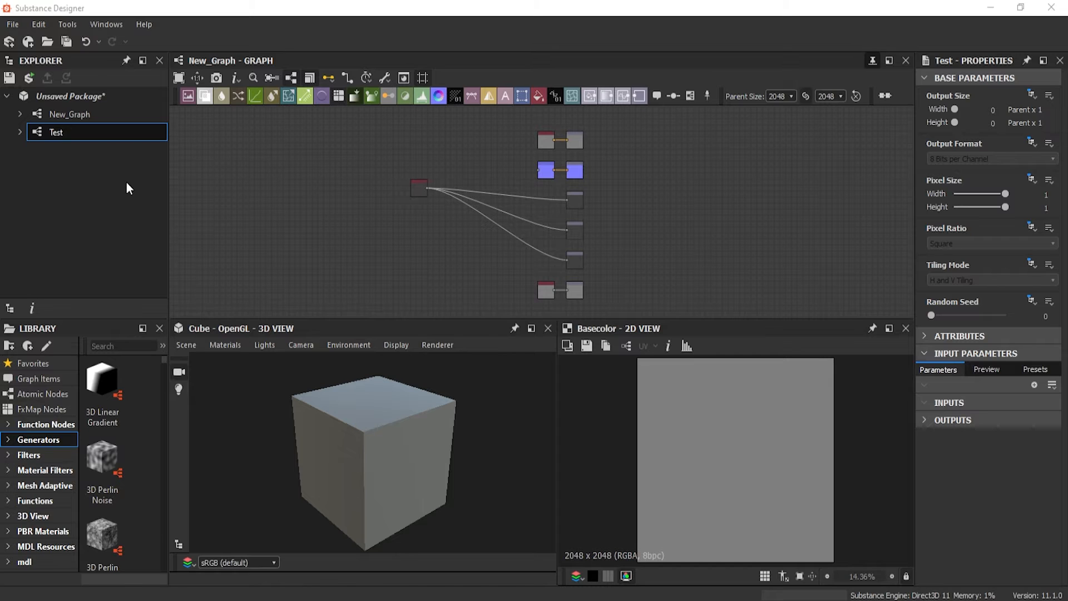
Start a new substance graph, compare the Standard, AxF and Empty templates, and choose the PBR (Metallic/Roughness) template
click(10, 25)
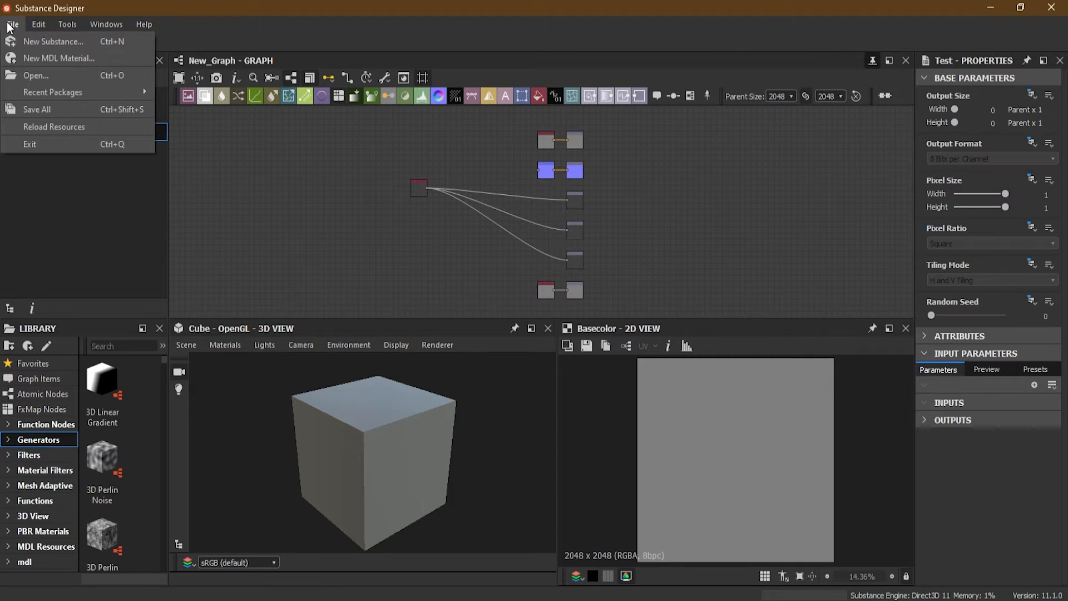
click(52, 44)
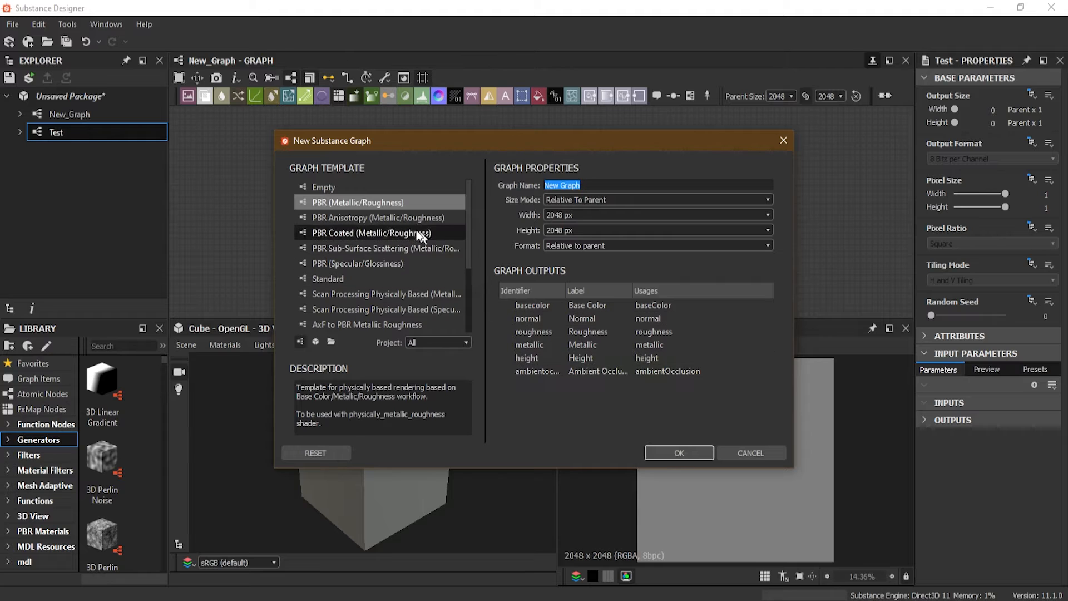
click(370, 275)
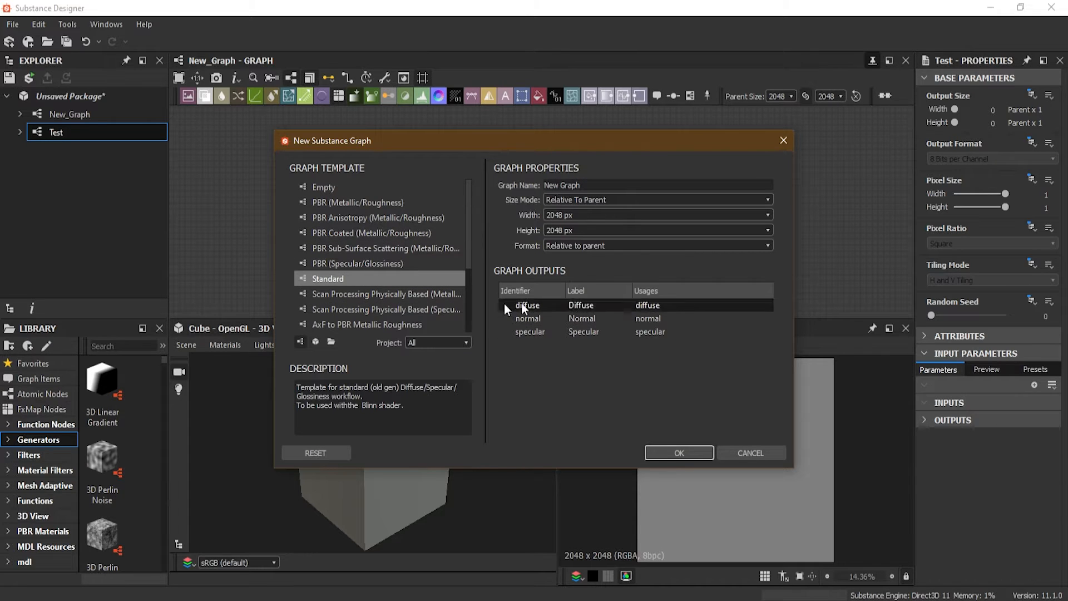
click(372, 325)
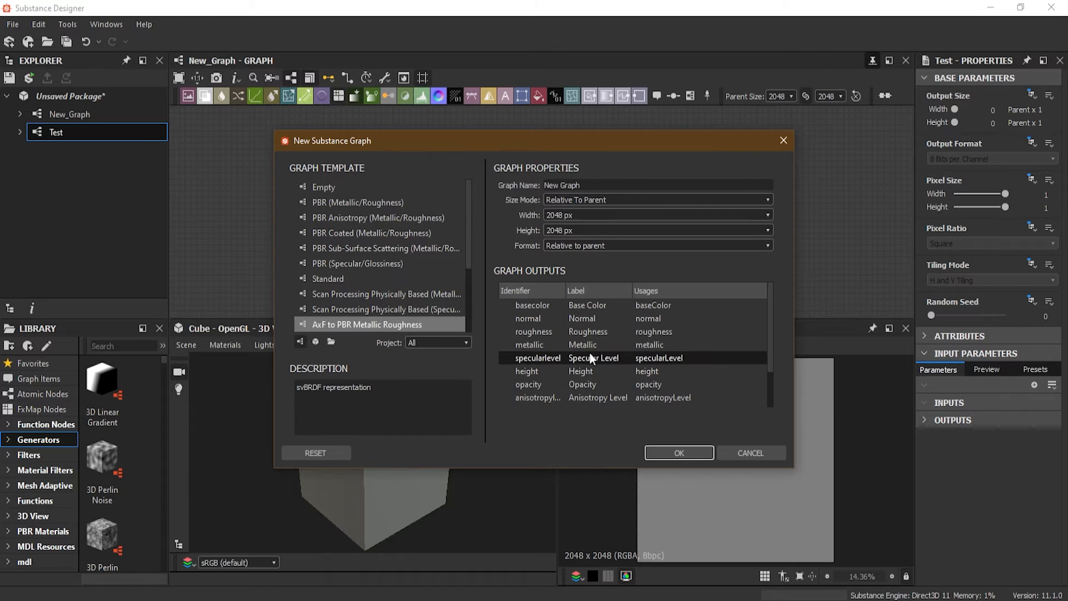
click(402, 200)
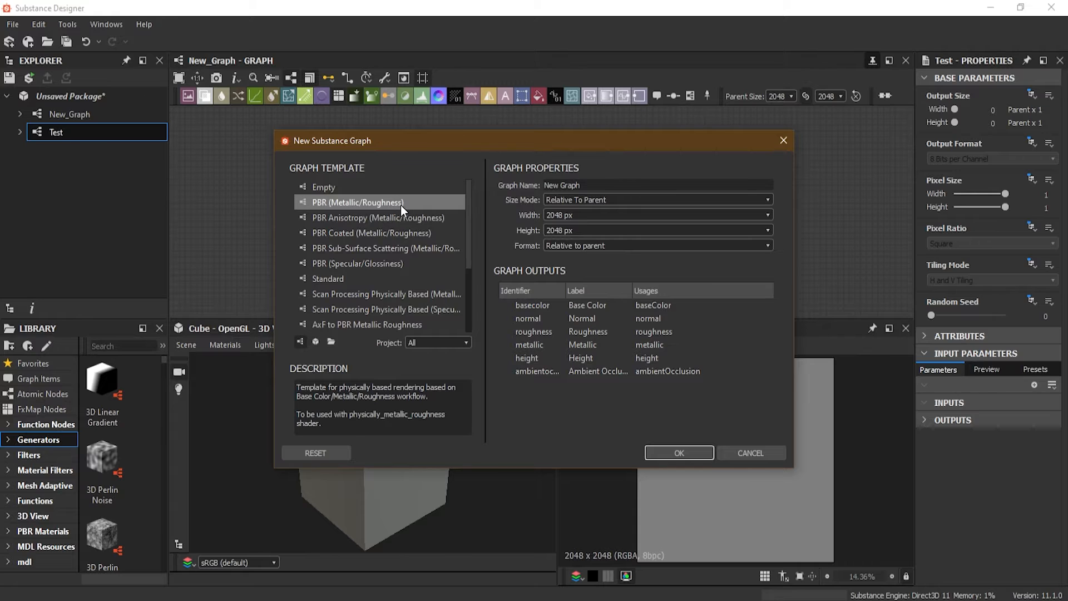
click(349, 188)
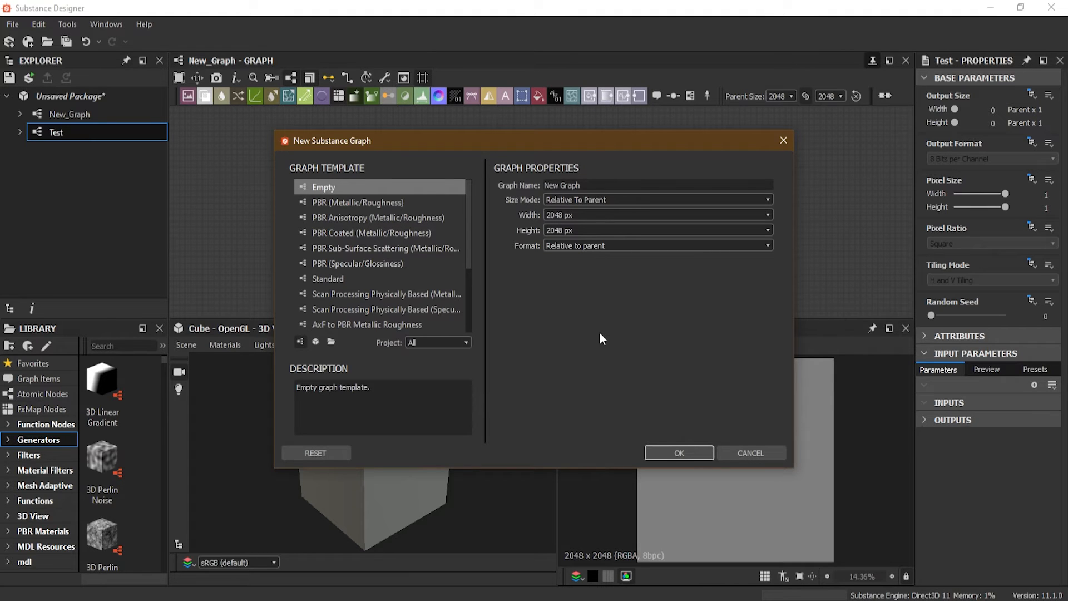
click(388, 201)
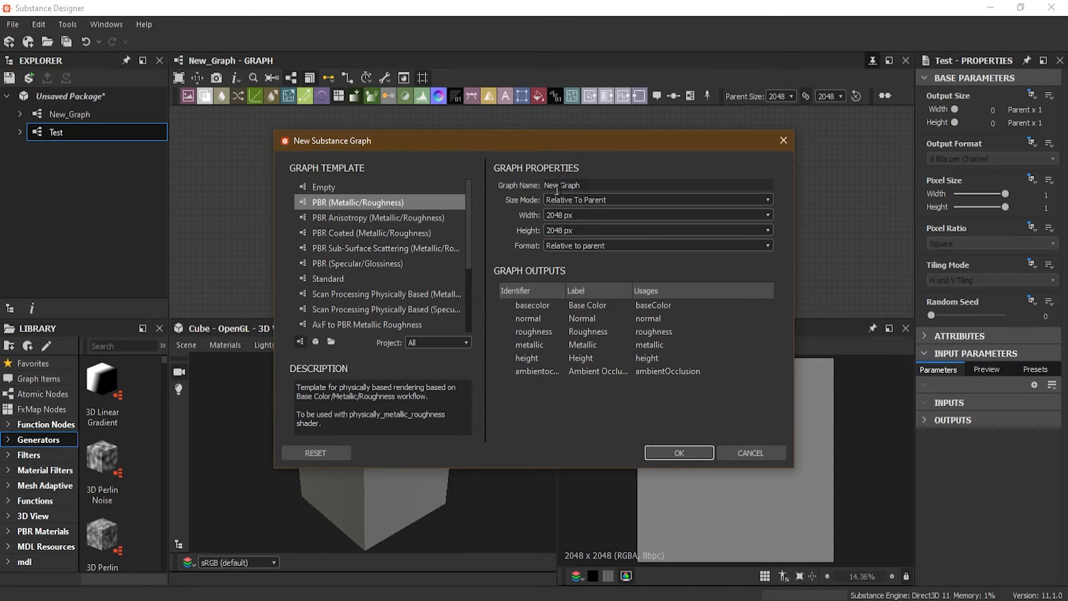
Name the new graph "Test Graph 1"
drag(602, 185, 514, 178)
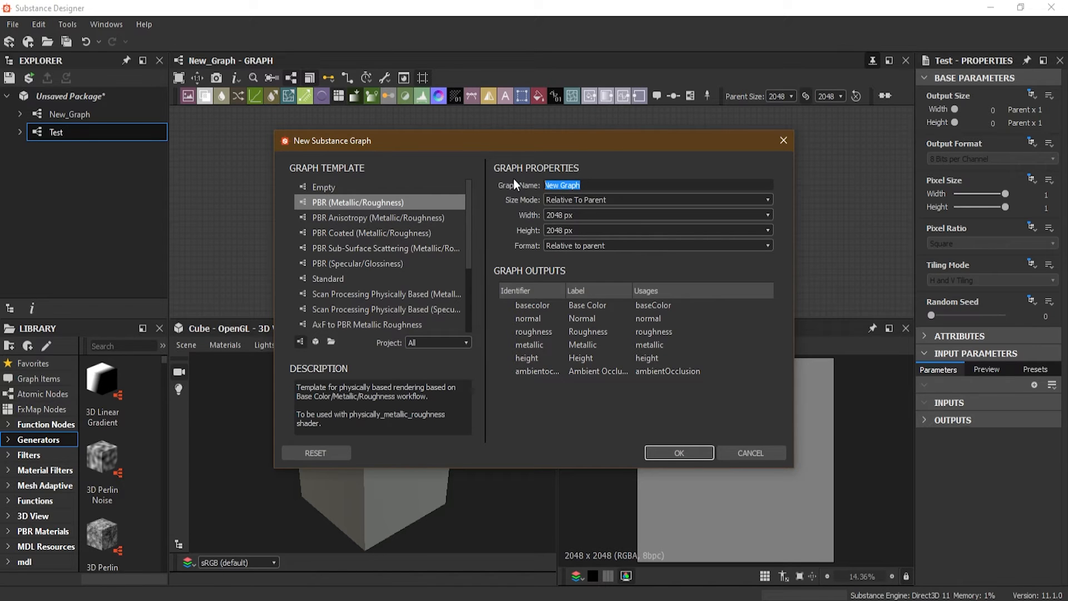
text(TEst Graph)
key(BackSpace)
text(h)
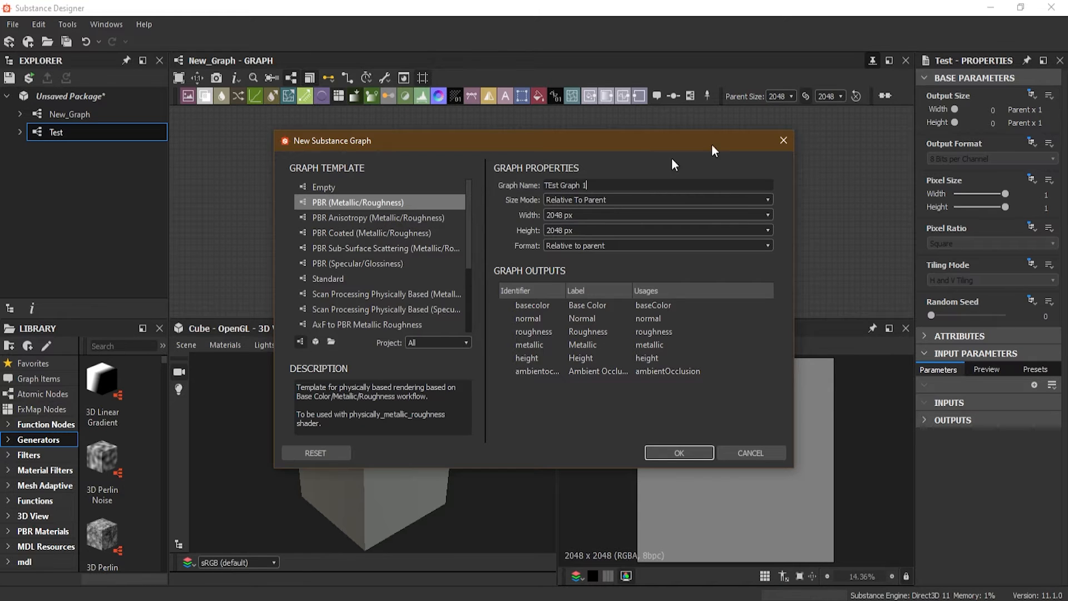
key(Left)
key(Left)
key(Left)
key(Left)
key(Left)
key(Left)
key(Left)
key(Left)
key(Left)
key(Left)
key(BackSpace)
text(e)
Keep the size mode at Relative To Parent and create the graph
mouse_move(624, 202)
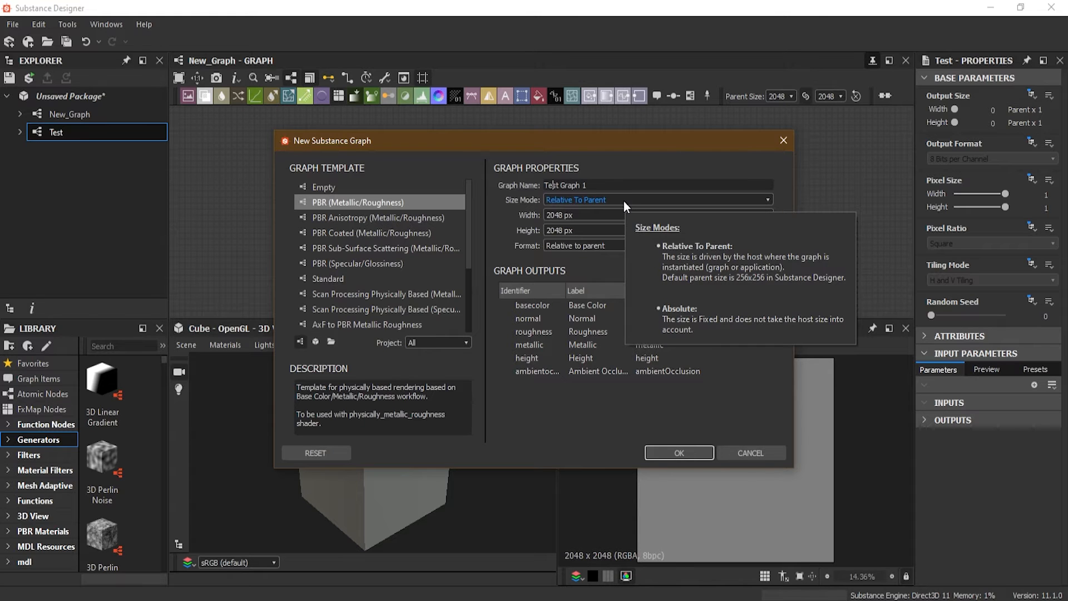
click(623, 202)
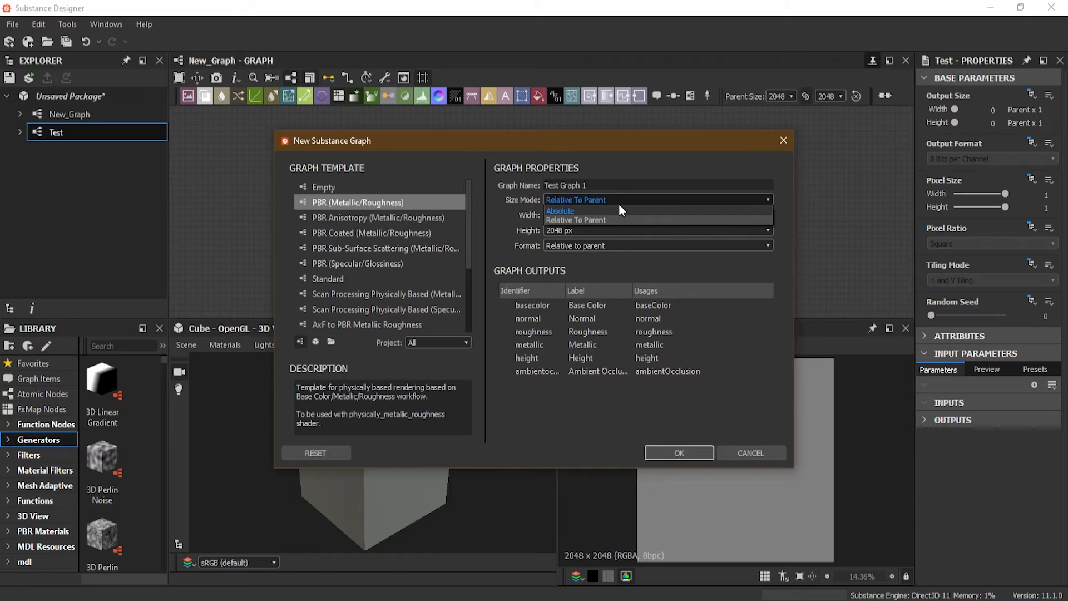
click(628, 223)
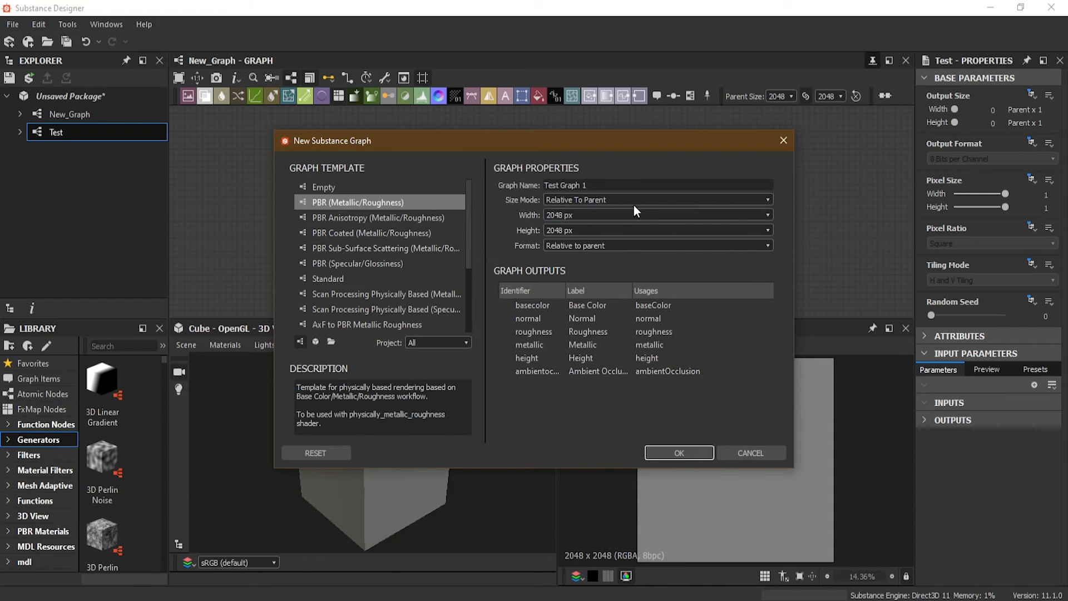
mouse_move(633, 202)
mouse_move(569, 205)
click(671, 456)
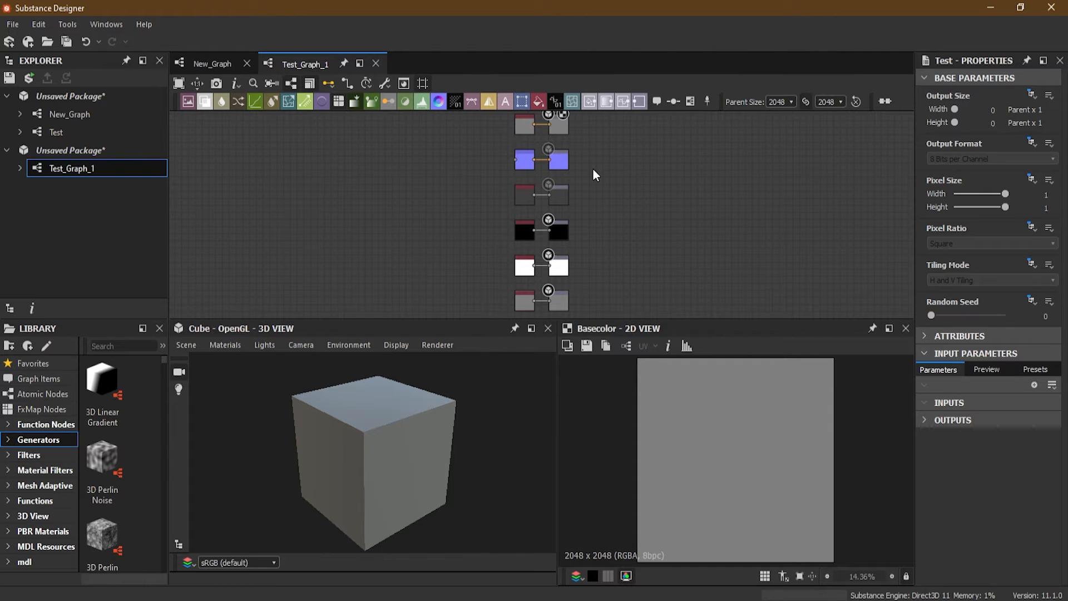
Examine the template's output nodes in the new graph, from Base Color down to Ambient Occlusion
scroll(582, 166, up, 5)
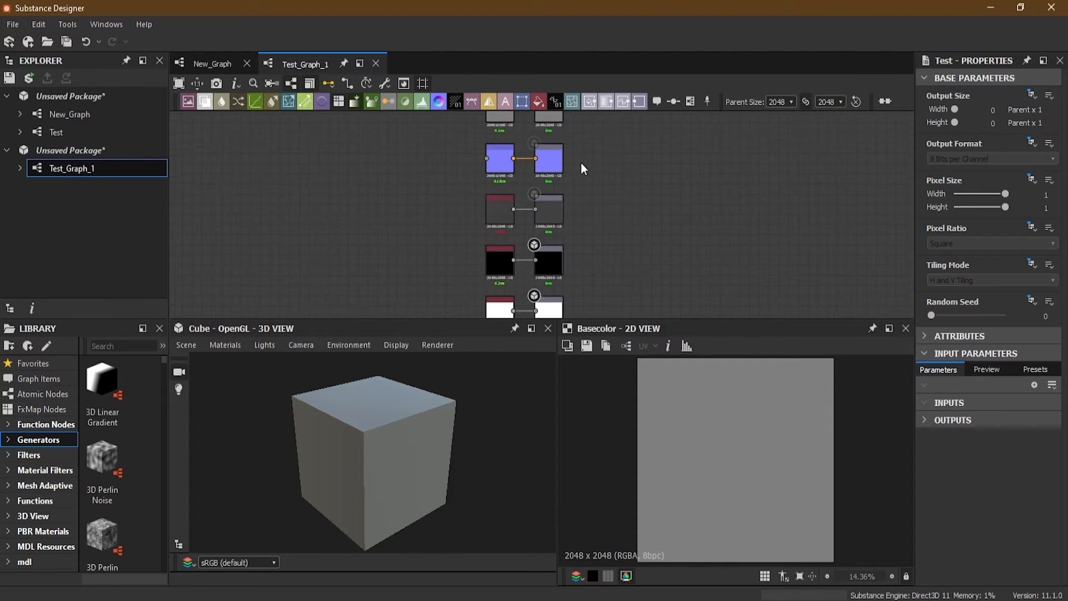
middle_drag(343, 178, 367, 279)
middle_drag(367, 168, 389, 202)
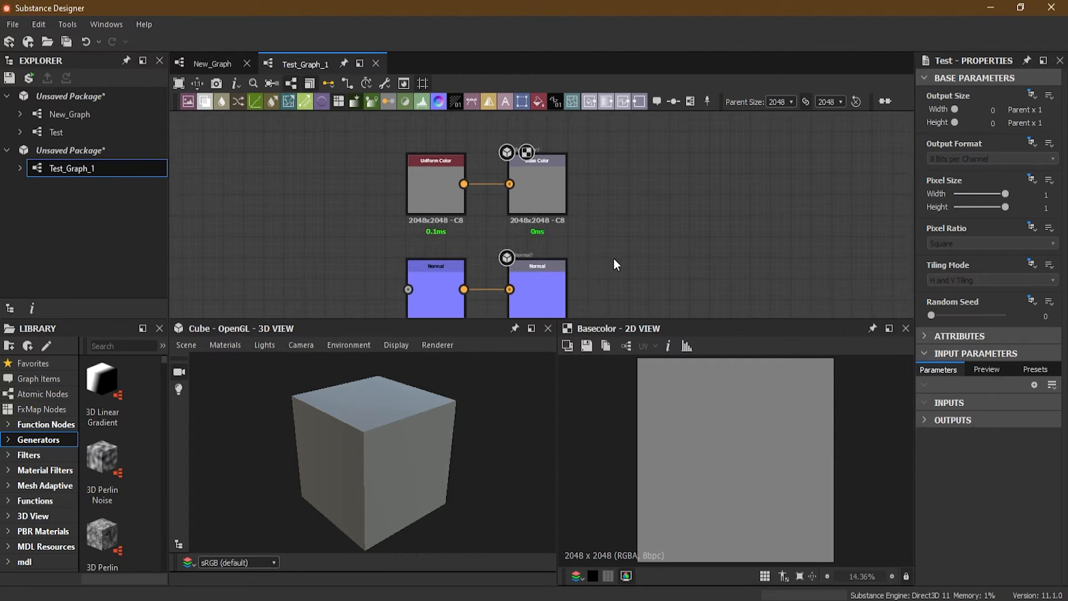
middle_drag(619, 267, 630, 146)
scroll(639, 149, down, 5)
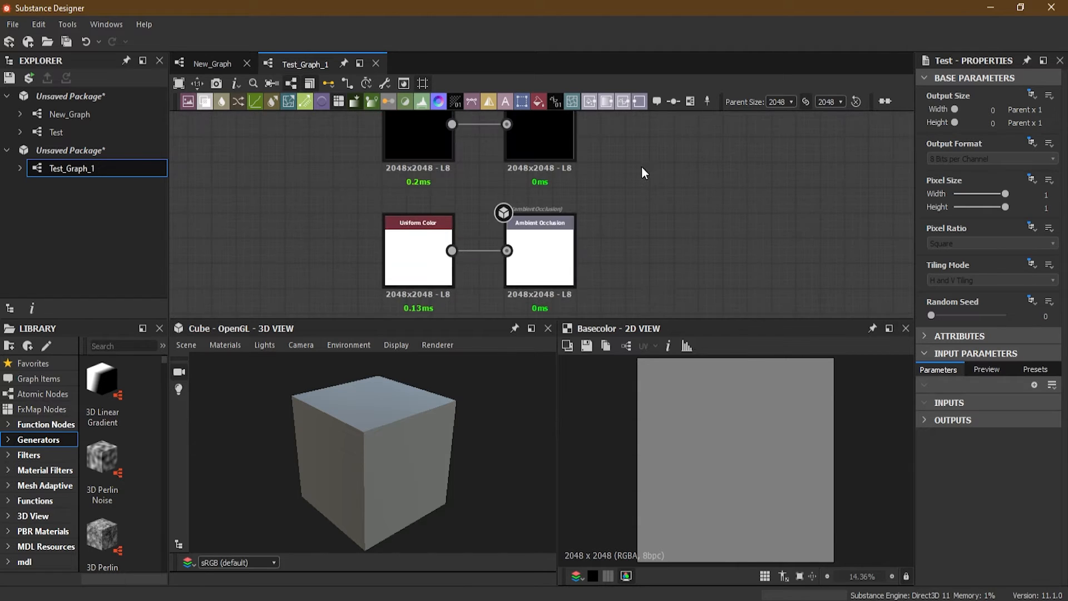
scroll(699, 195, down, 5)
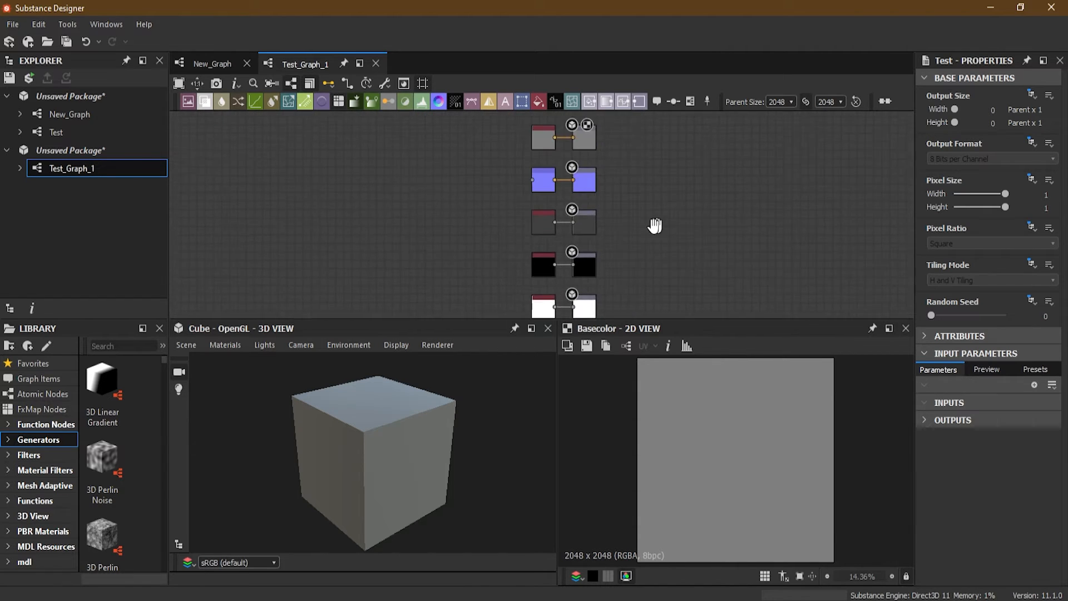
middle_drag(654, 220, 653, 201)
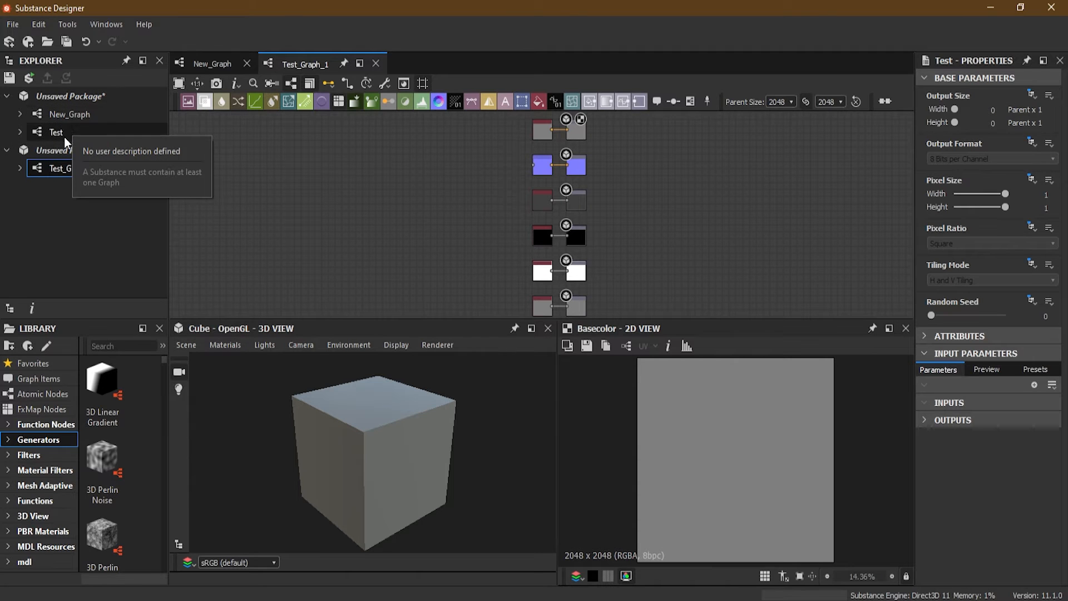
Close the unsaved package containing New_Graph and Test without saving its changes
click(66, 249)
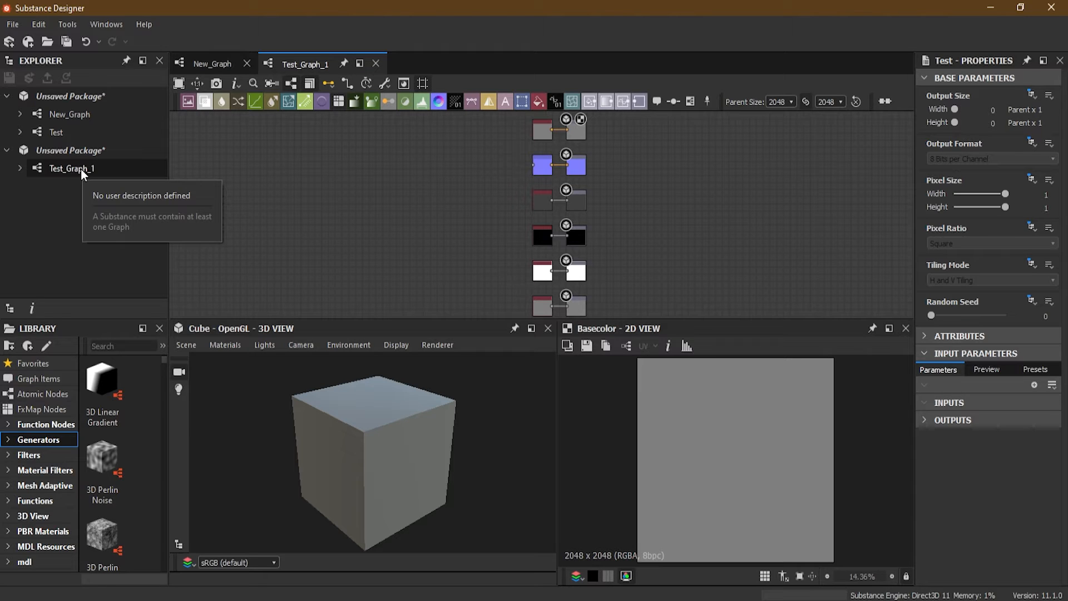
right_click(71, 96)
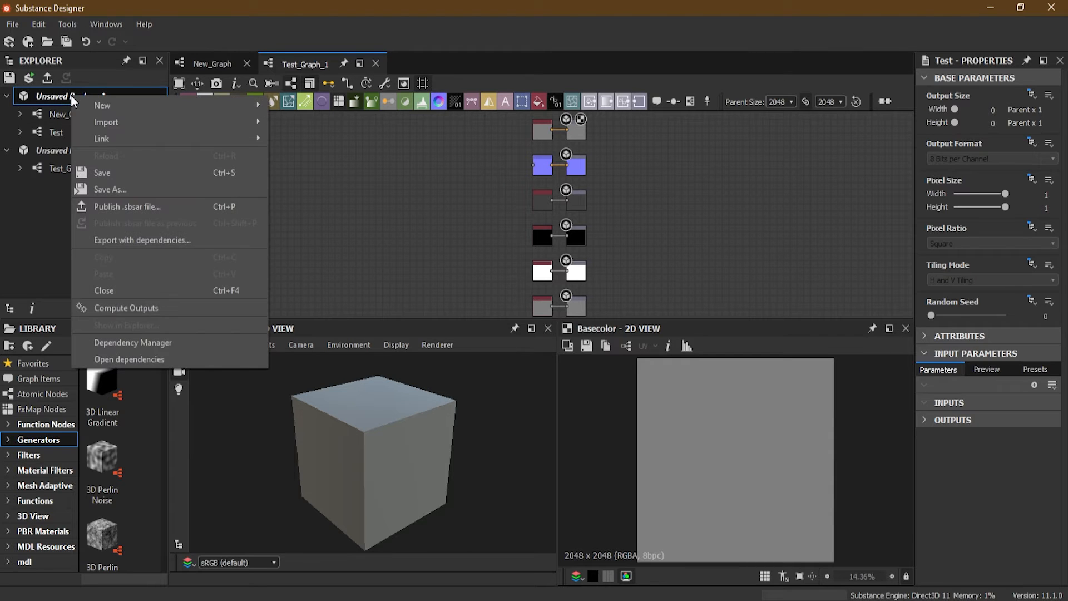
click(170, 295)
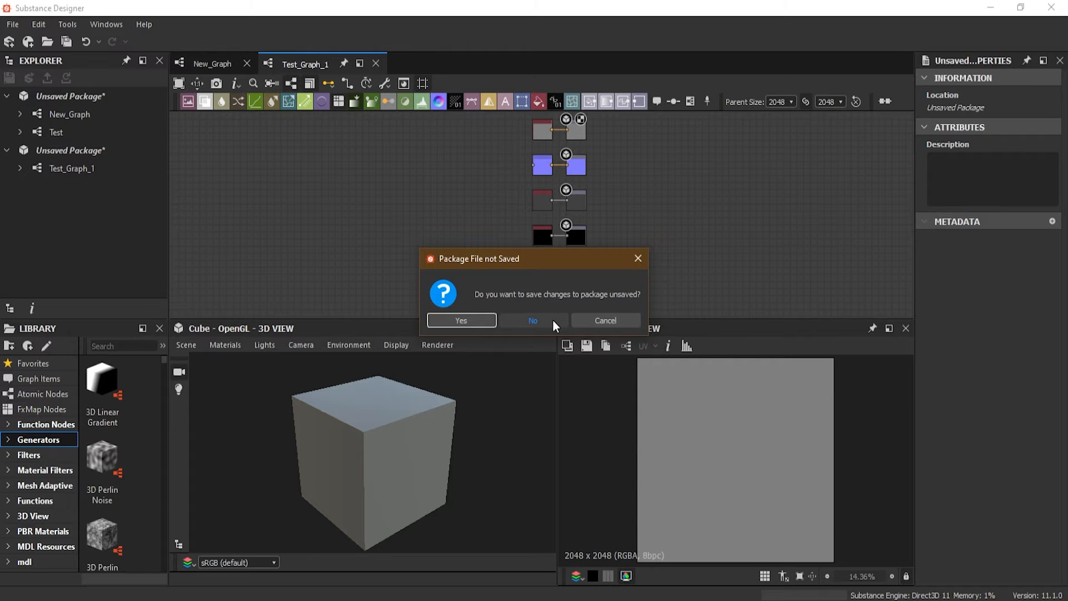
click(533, 321)
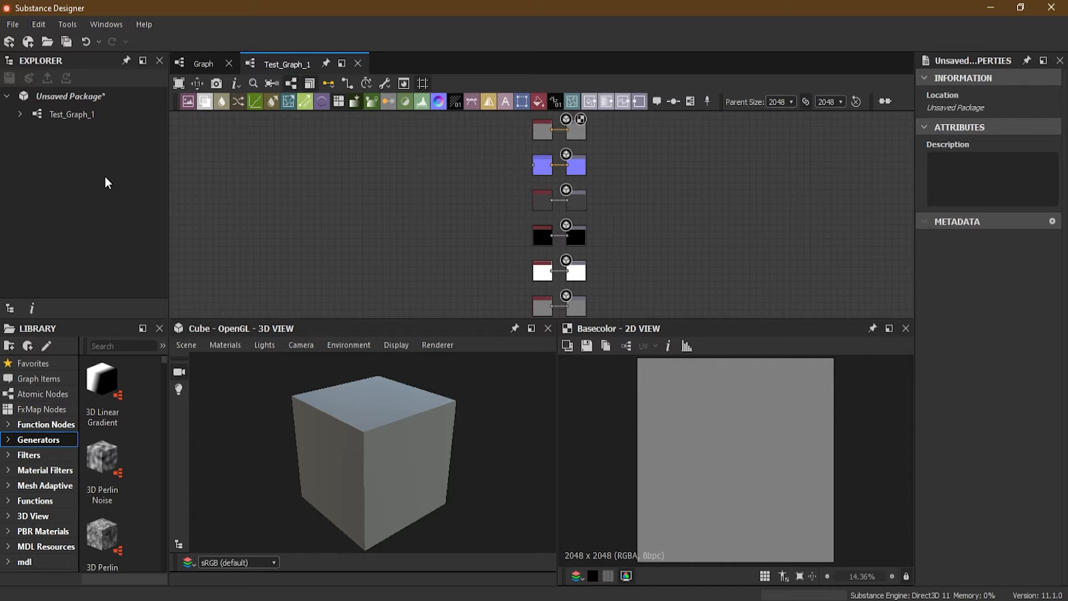
right_click(79, 98)
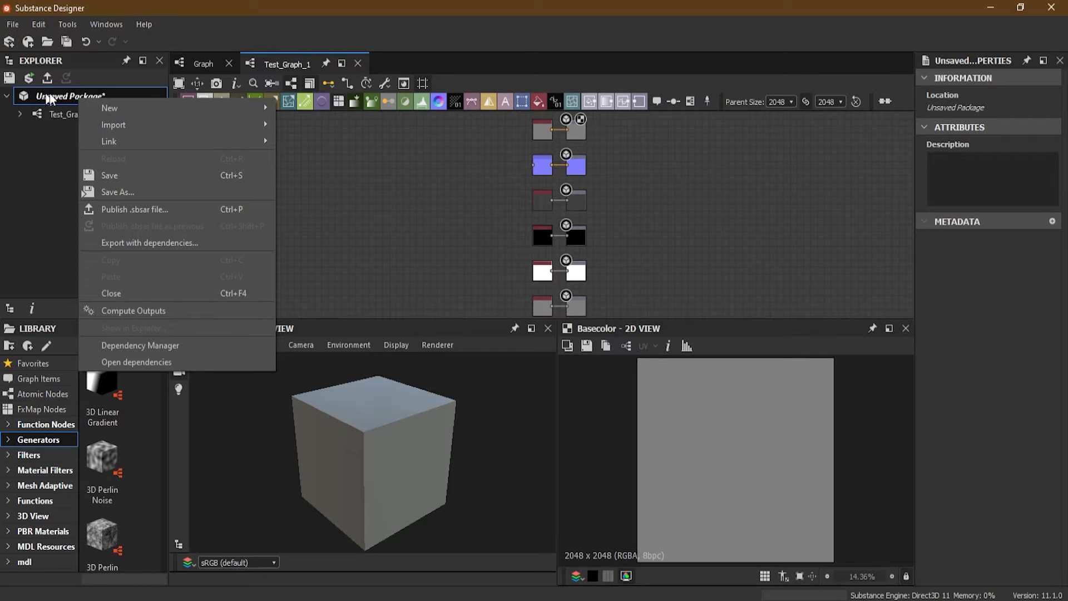
mouse_move(147, 102)
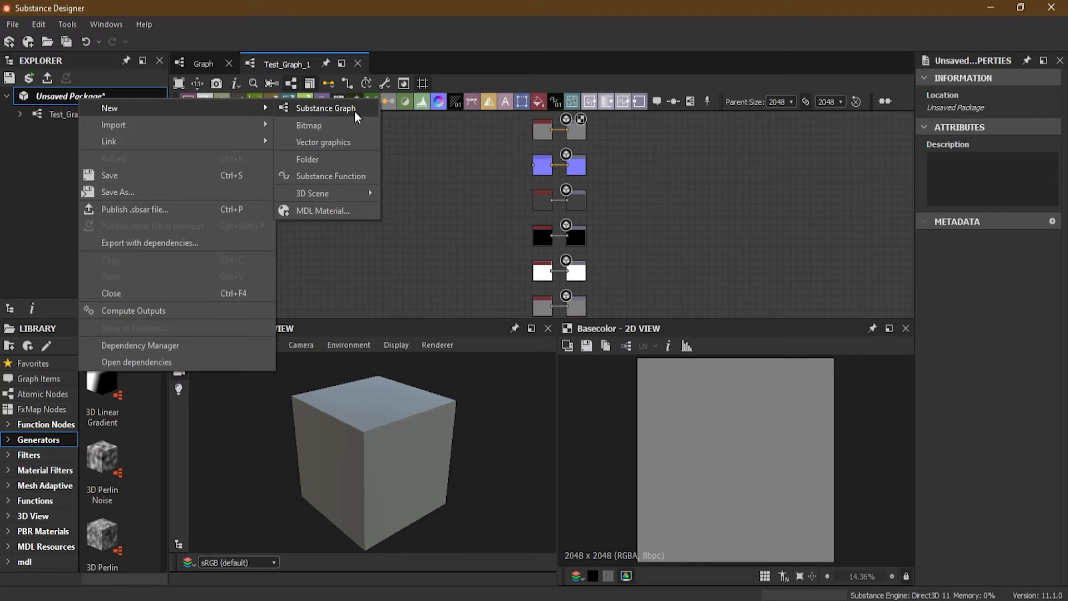
click(12, 24)
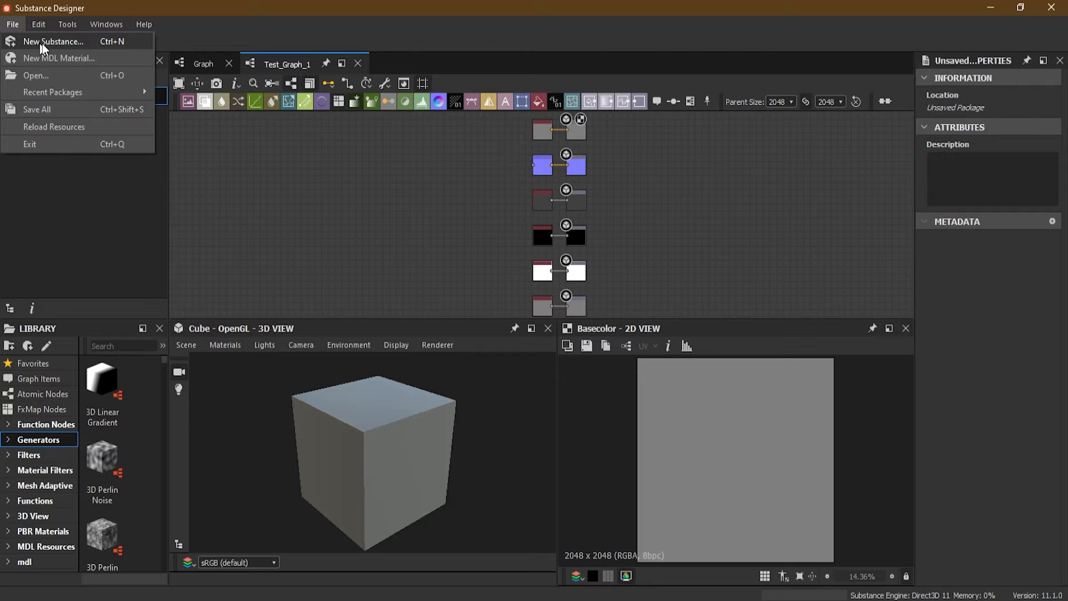
click(100, 175)
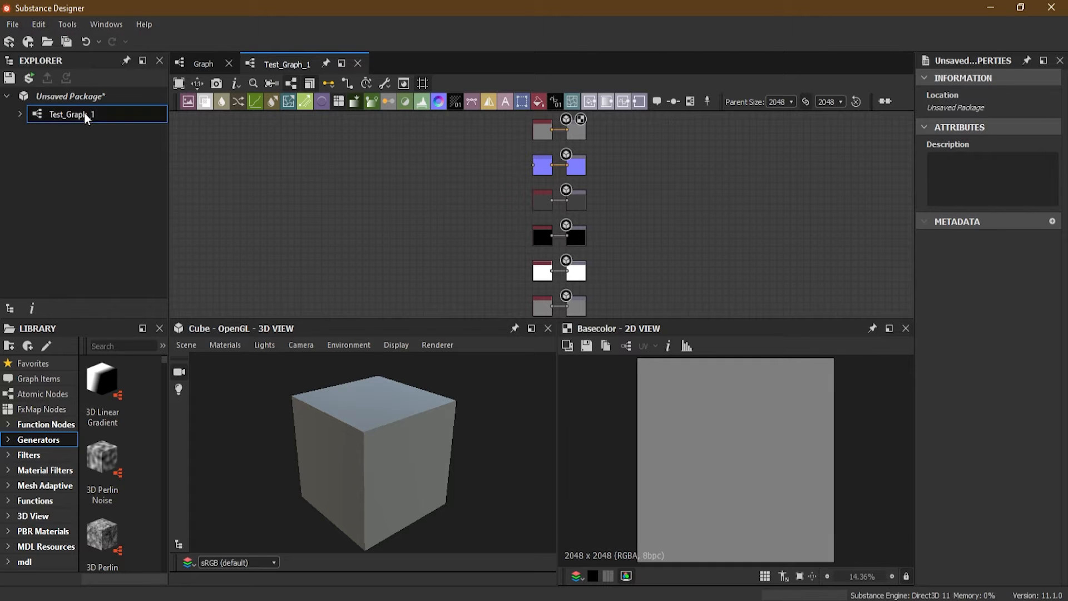
right_click(84, 114)
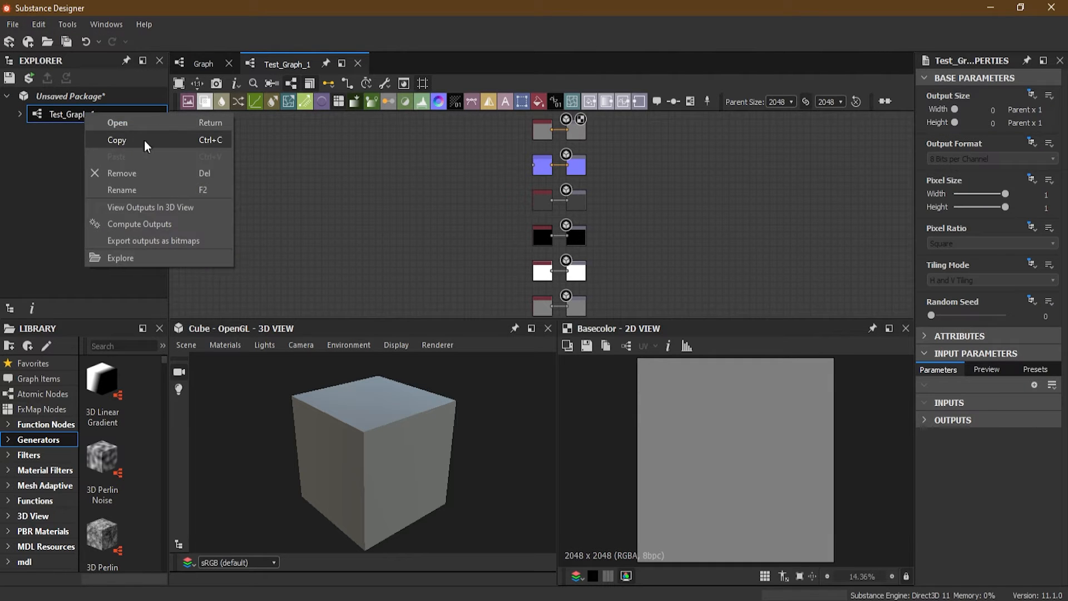
click(88, 98)
Add a second substance graph to the unsaved package from the Empty template, keeping the default name New Graph
right_click(81, 96)
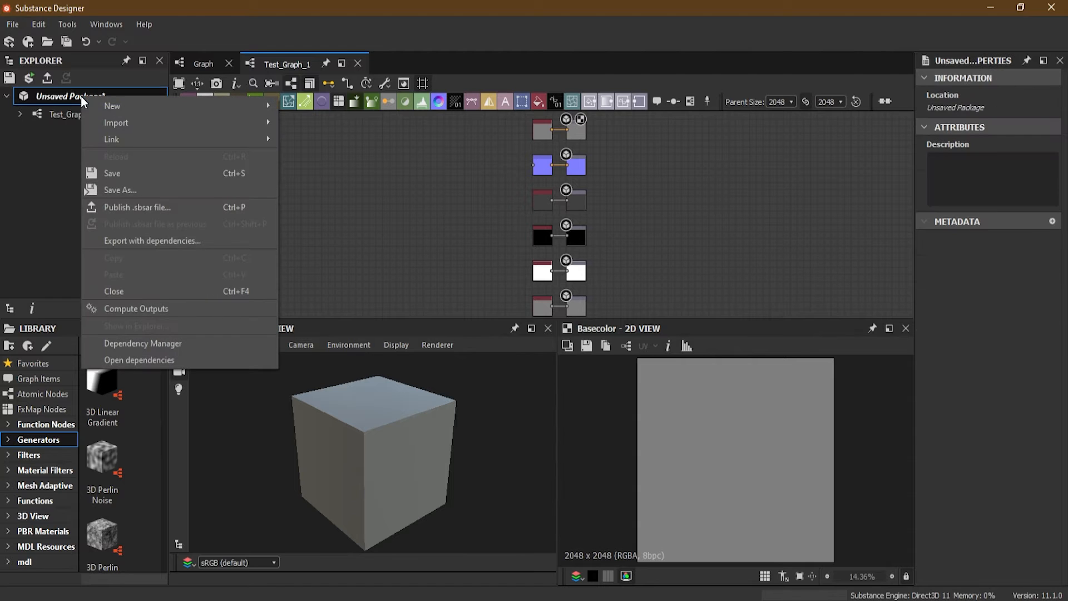
mouse_move(156, 107)
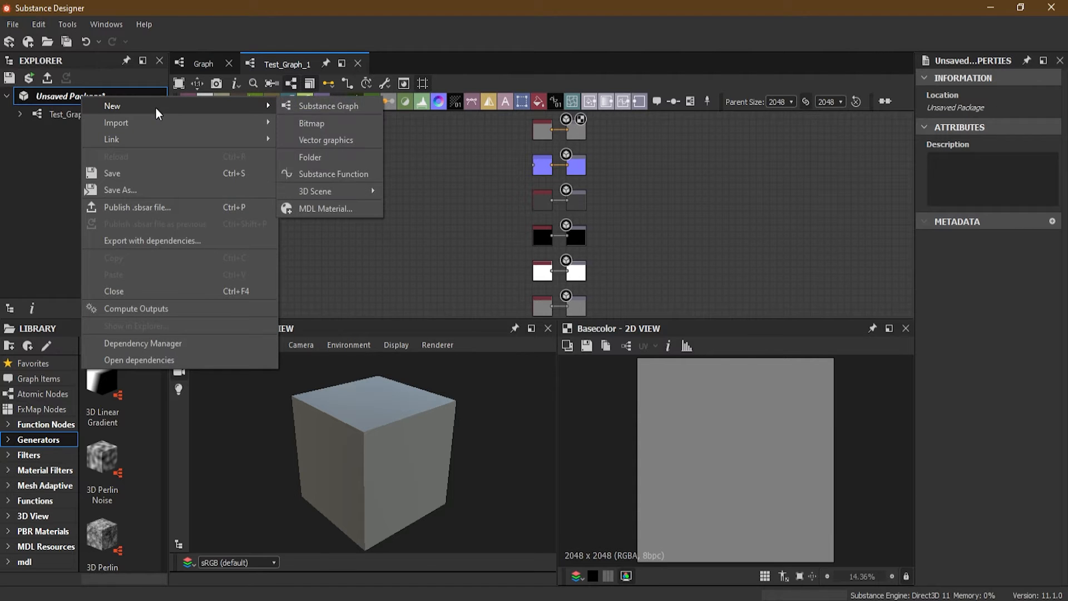
click(354, 109)
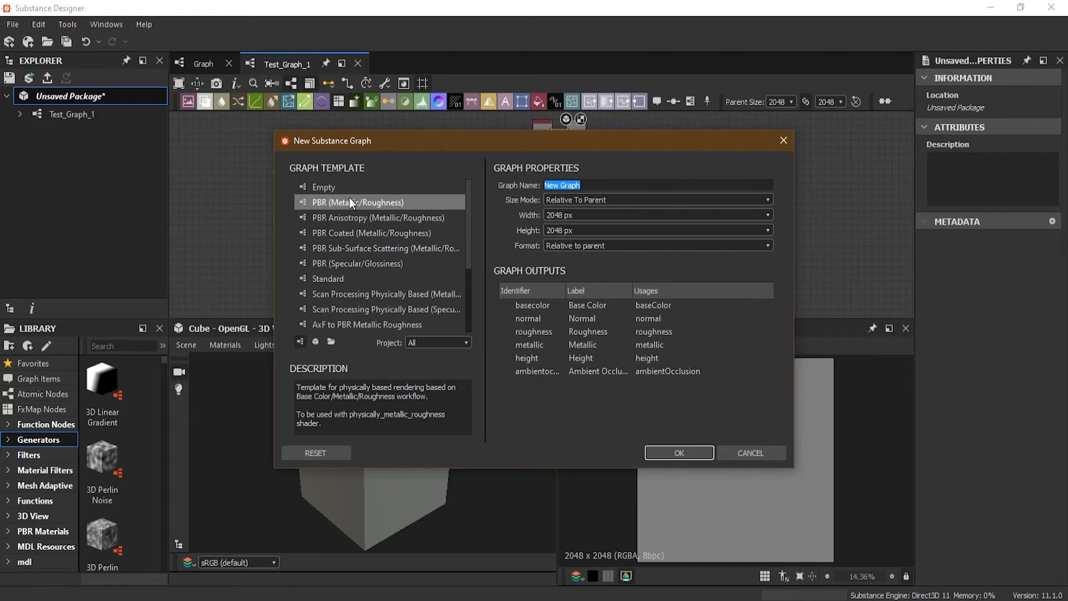
click(327, 188)
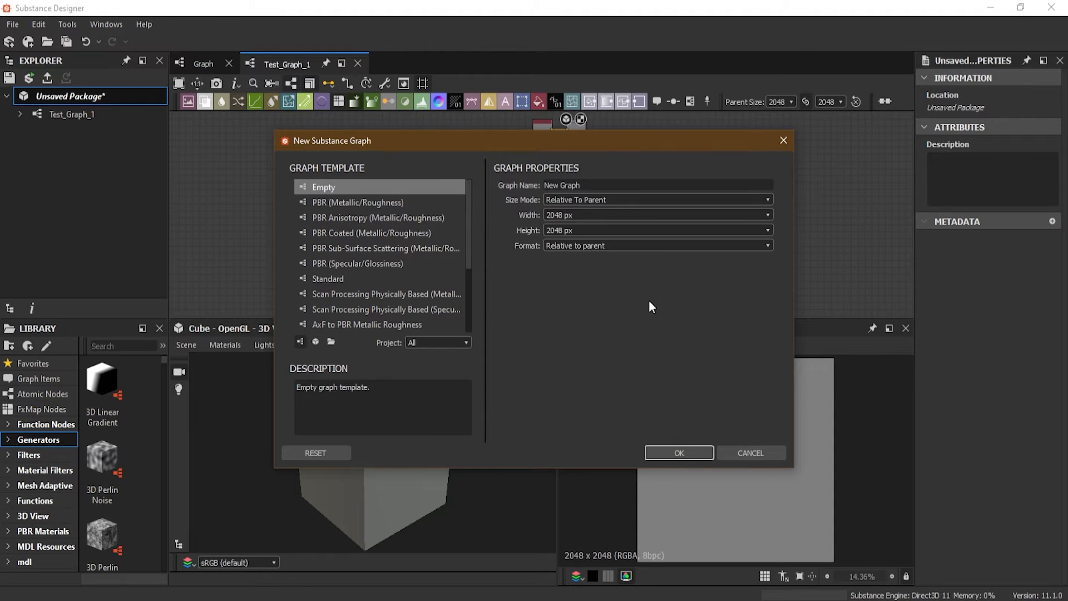
click(680, 453)
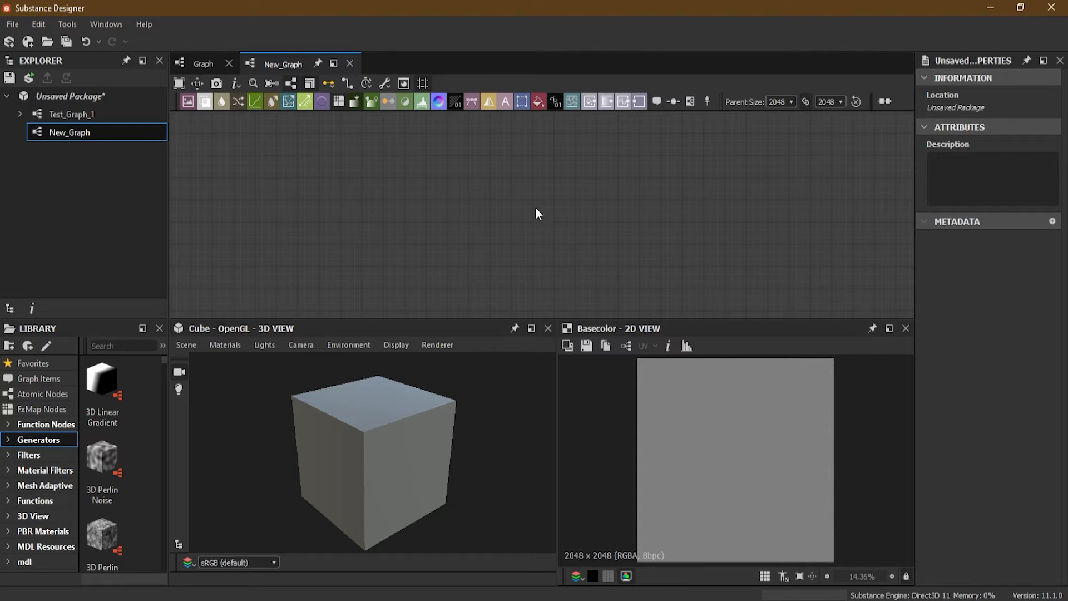
Delete the empty New_Graph from the package and confirm its removal
click(58, 132)
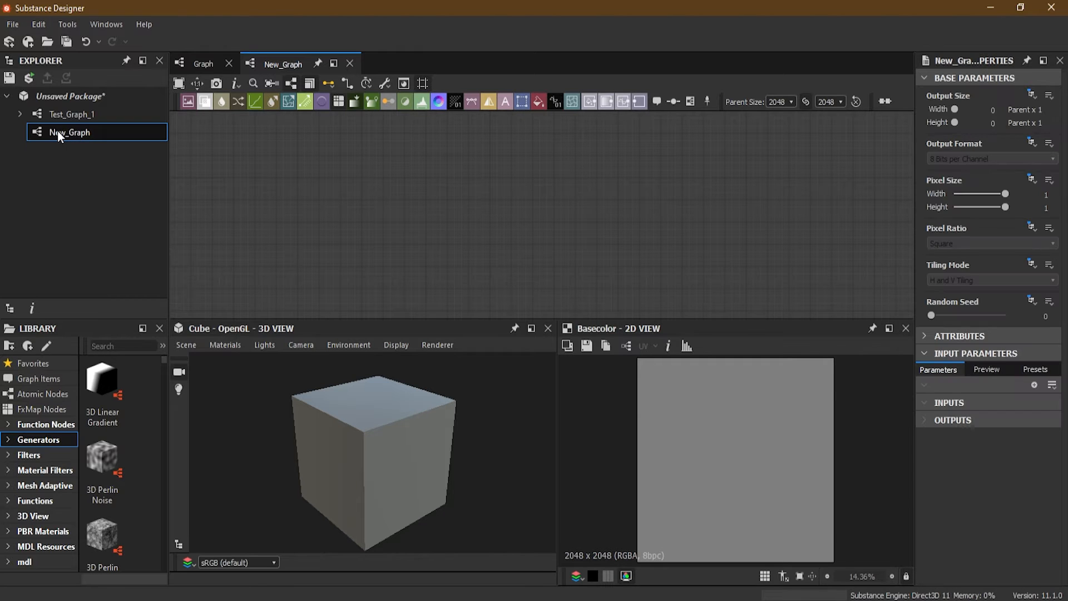
key(Delete)
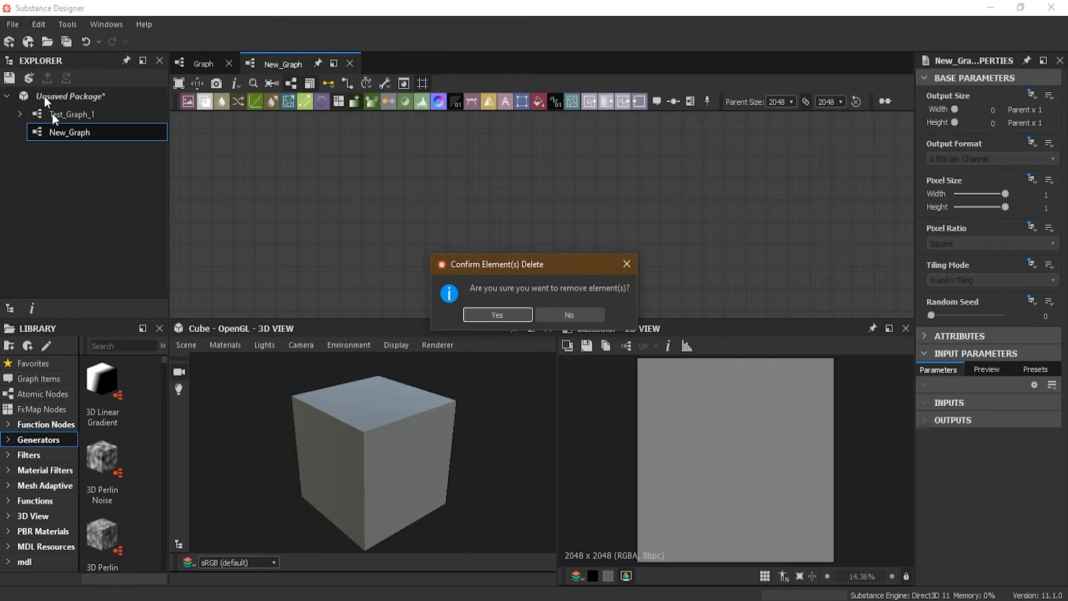
click(502, 315)
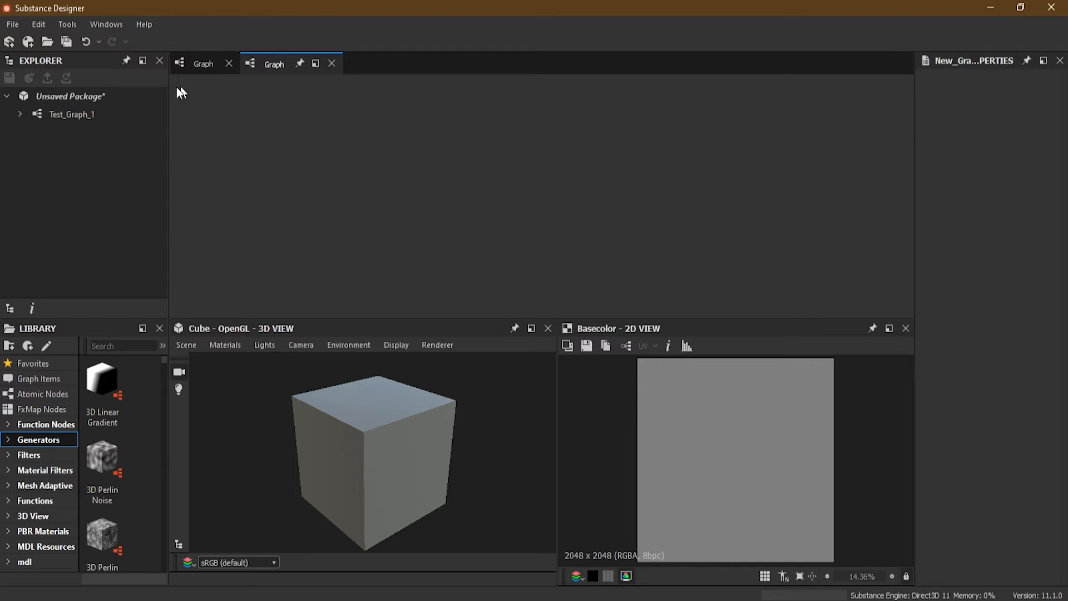
Close the leftover empty graph views and open Test_Graph_1 from the unsaved package for editing
click(331, 64)
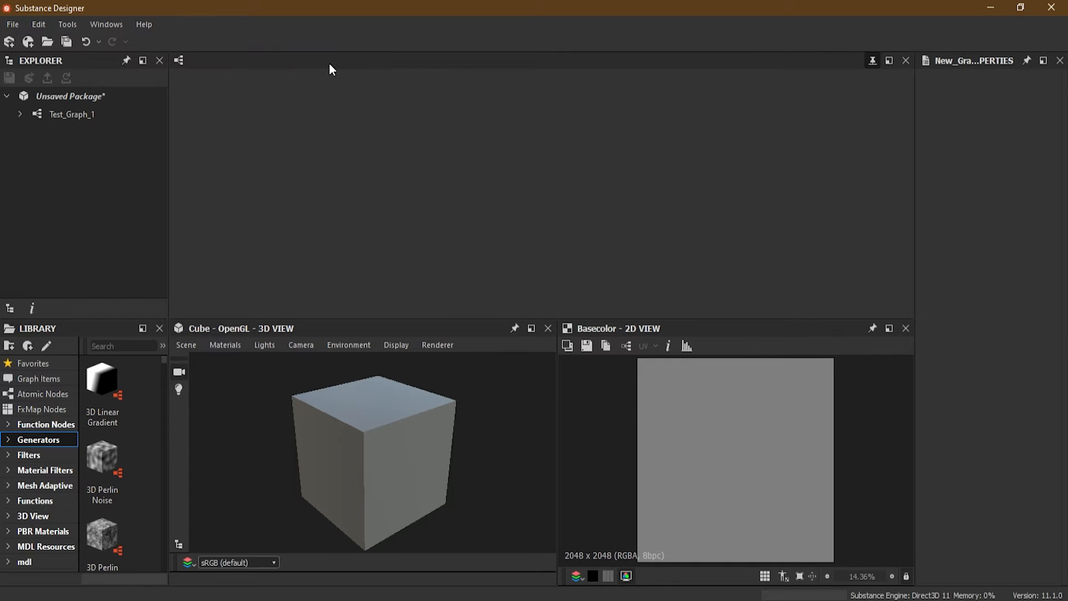
click(45, 118)
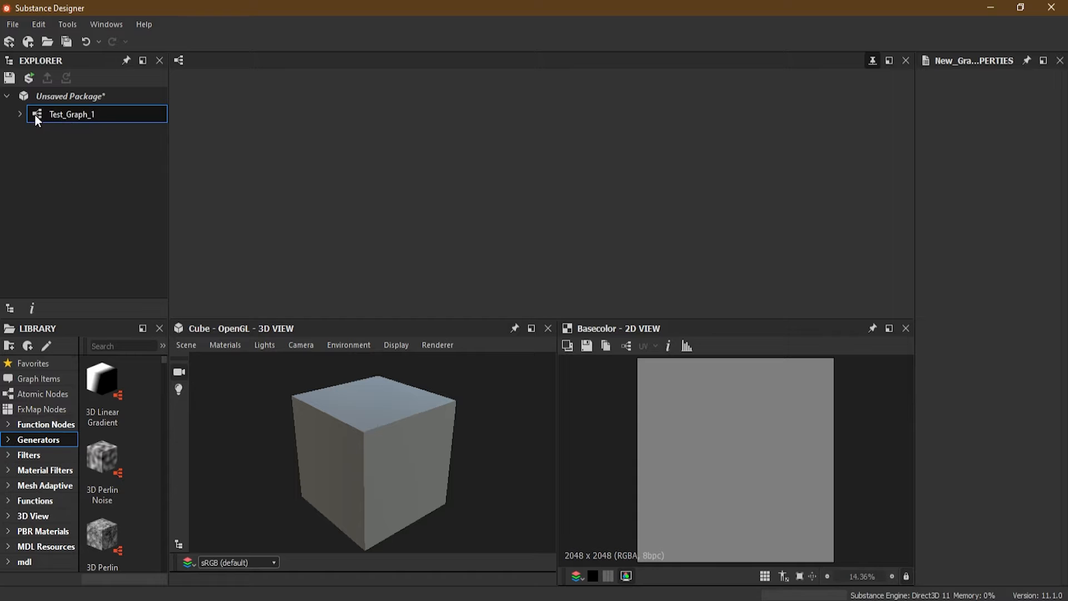
double_click(74, 112)
scroll(632, 202, down, 1)
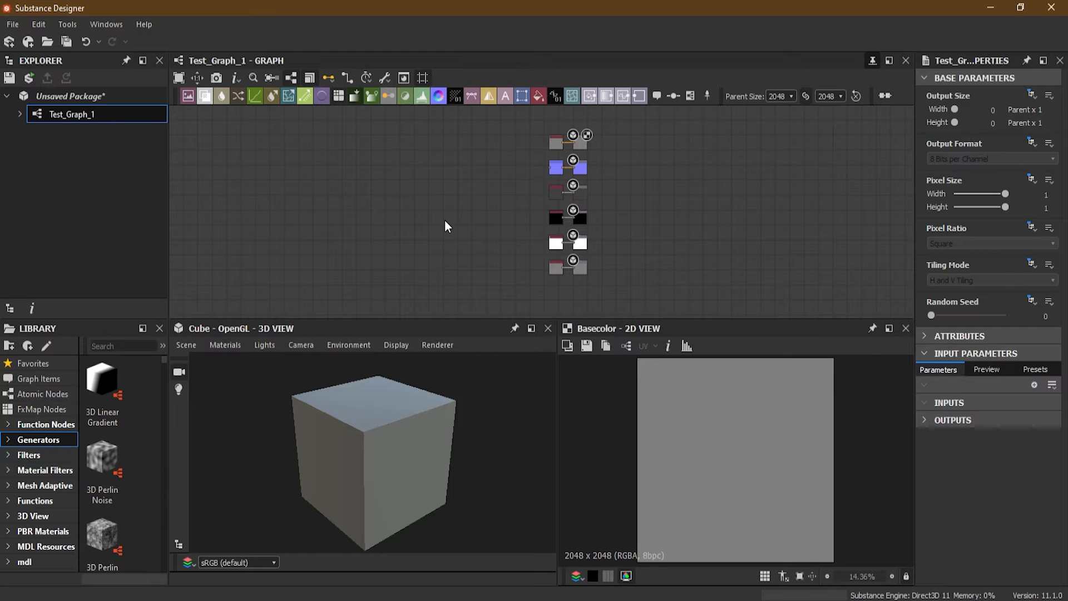
click(79, 153)
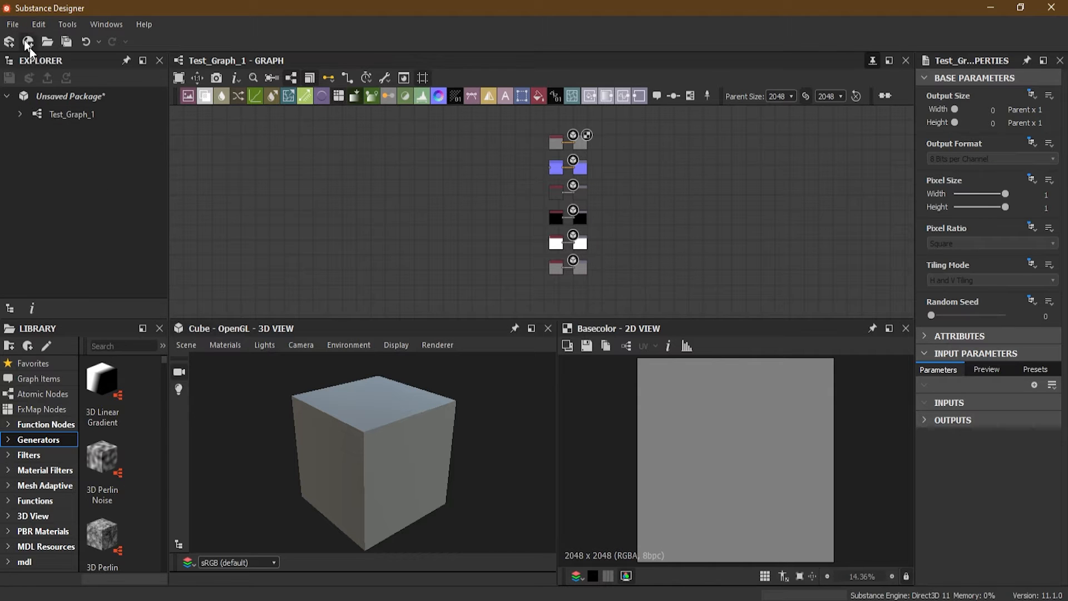
click(10, 24)
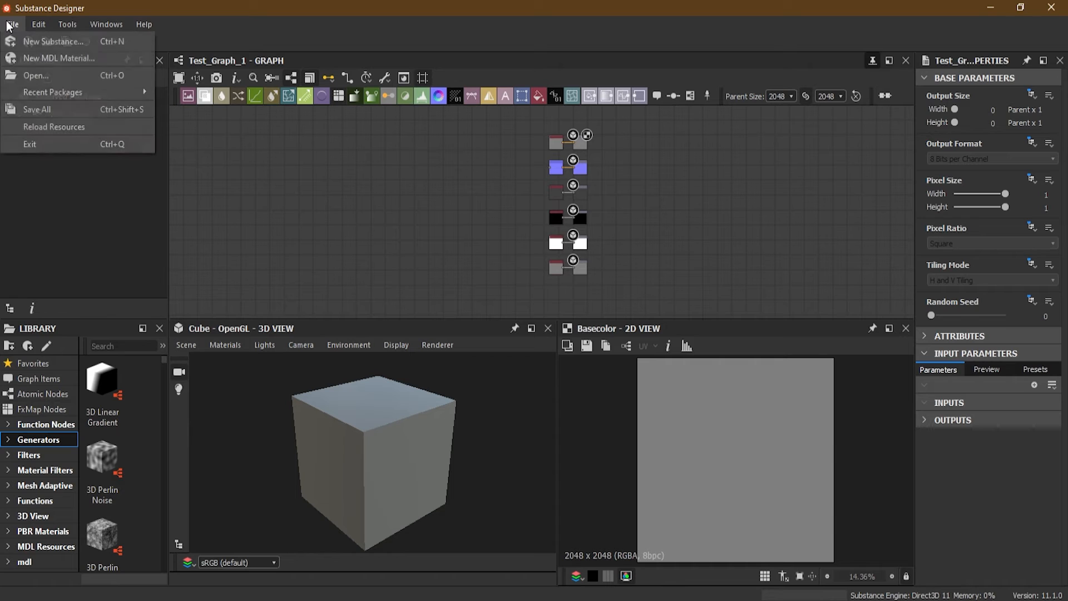
click(92, 238)
click(62, 116)
Import the bitmap poly_import.jpg from the Substance Designer 2021 - Essential Series folder into the unsaved package and expand its Resources folder
click(63, 96)
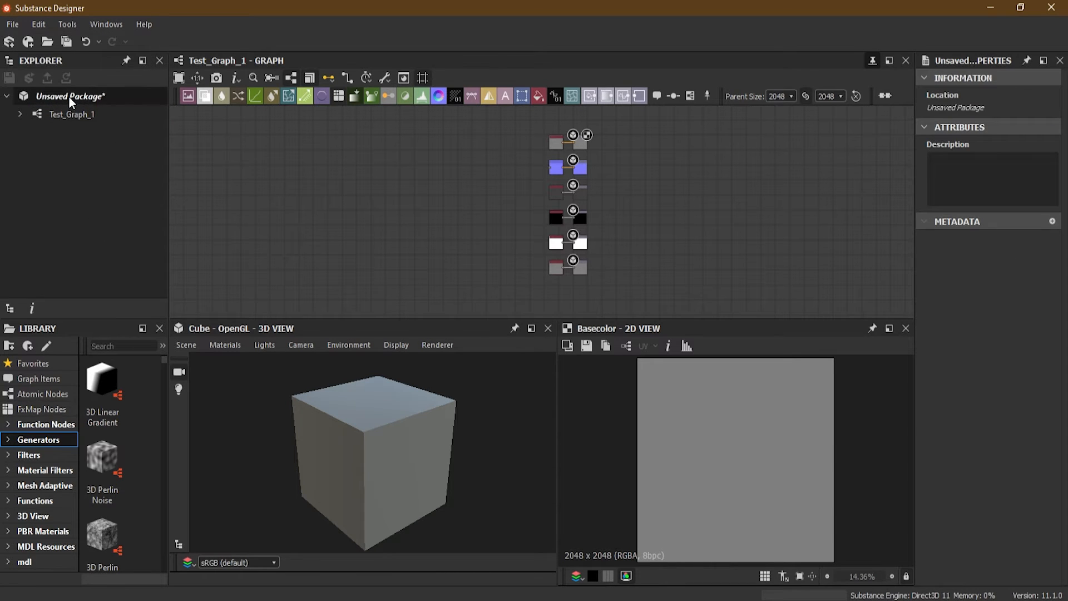
right_click(62, 96)
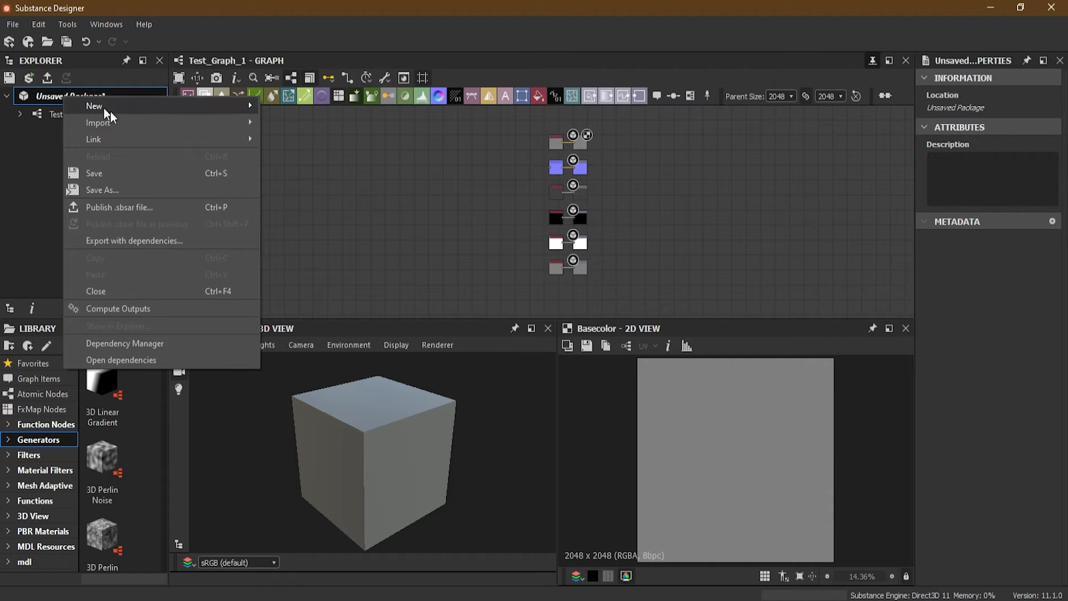
mouse_move(118, 122)
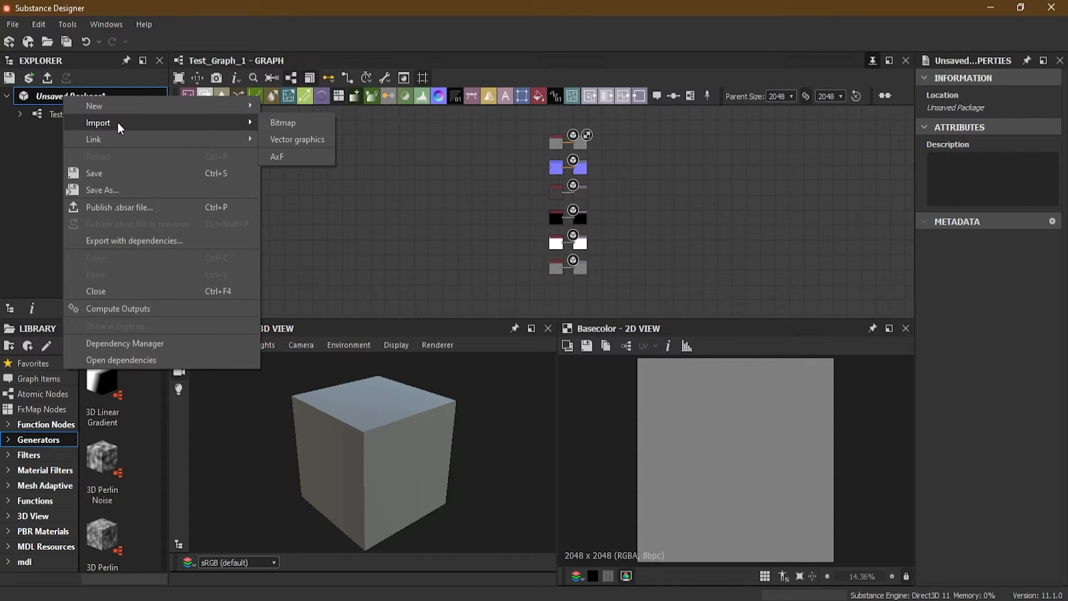
click(312, 122)
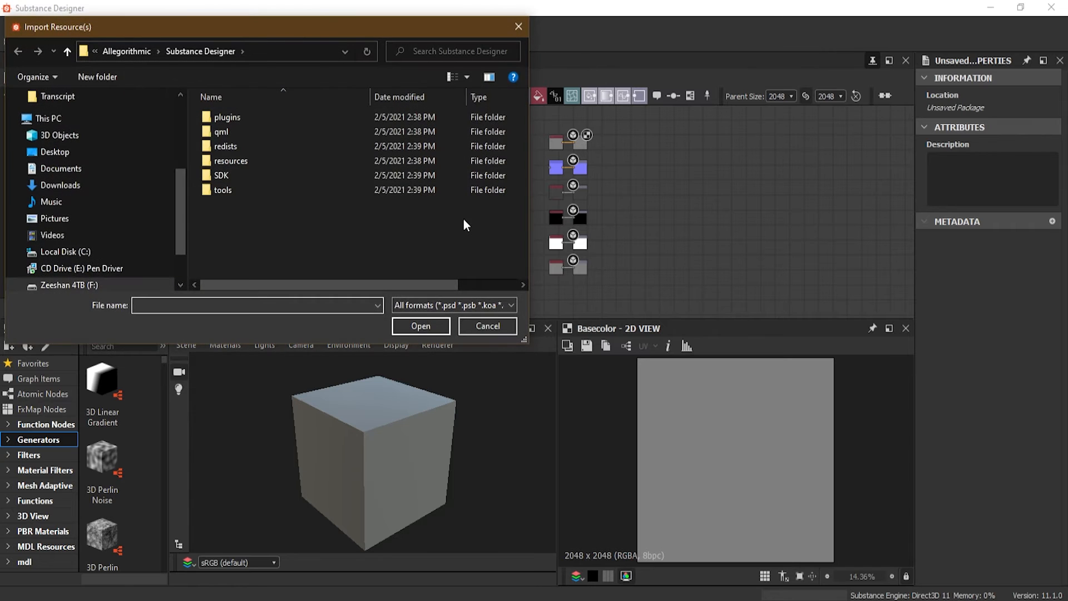
click(77, 286)
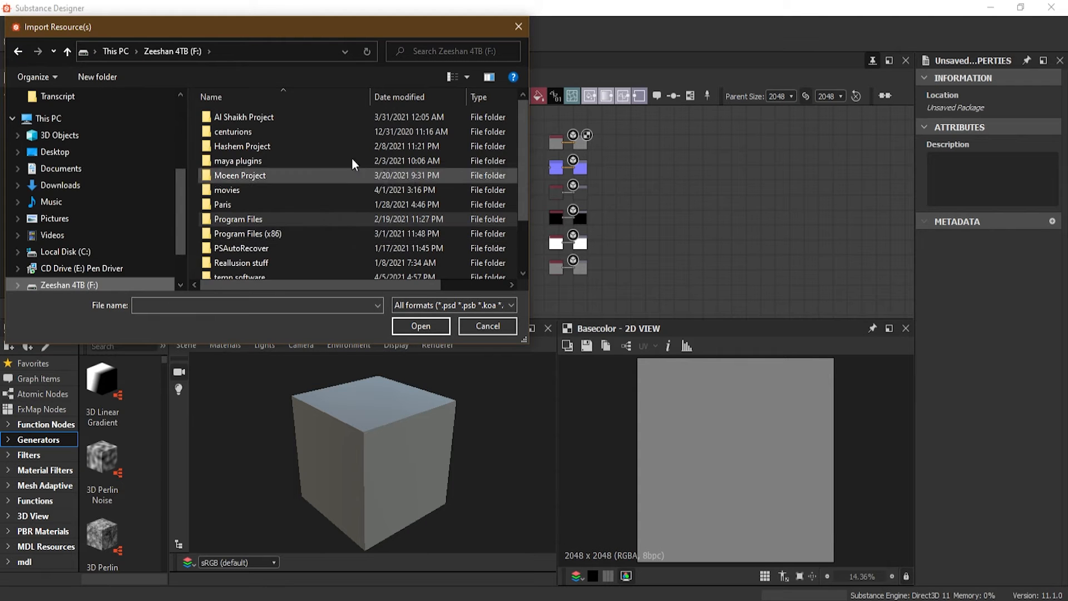
scroll(352, 161, down, 2)
double_click(274, 274)
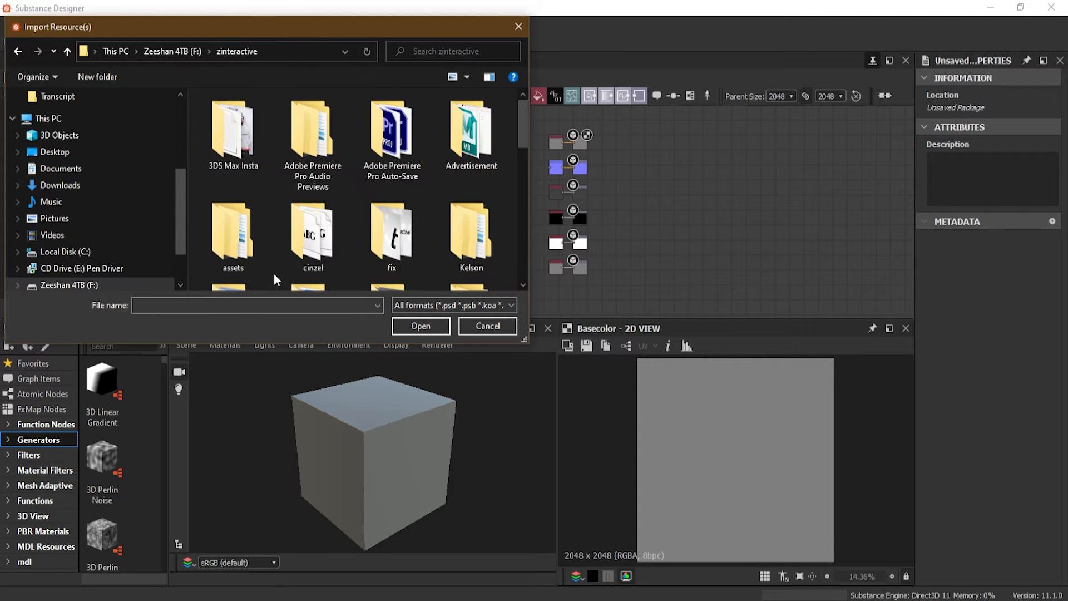
double_click(323, 228)
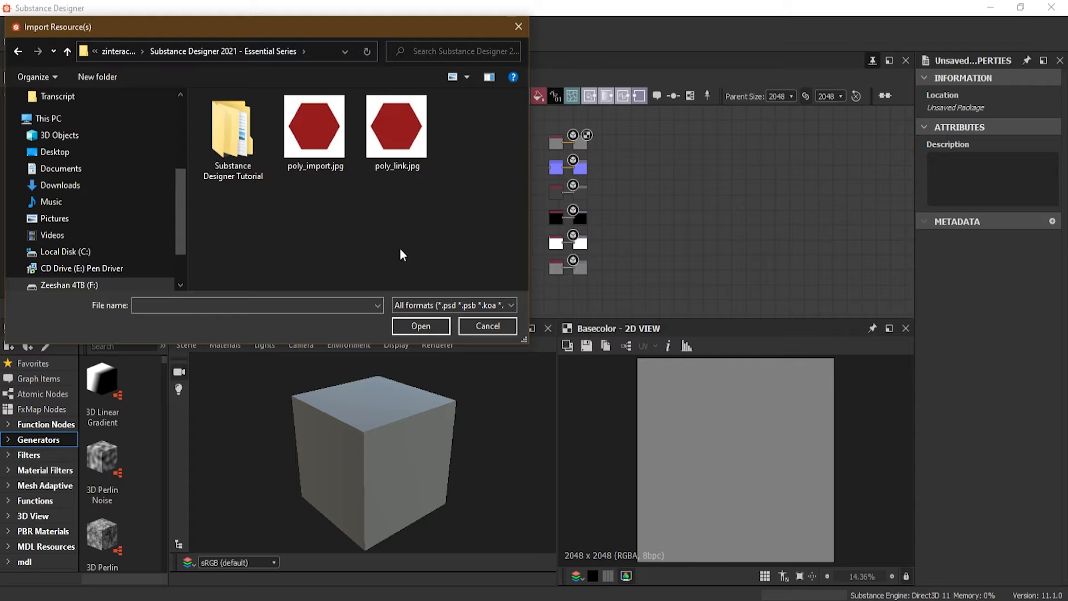
click(326, 125)
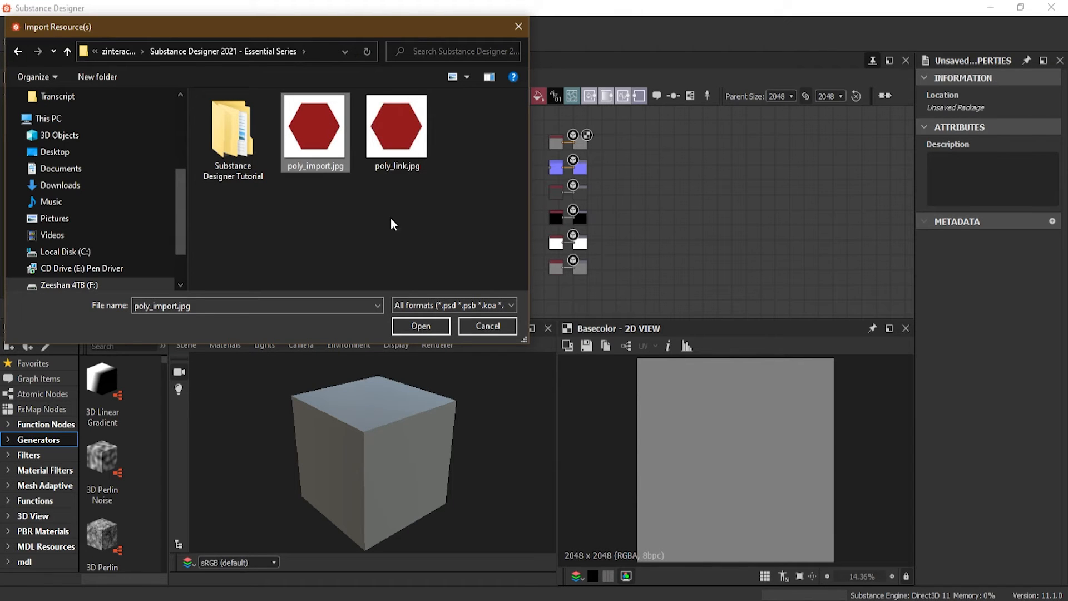
click(424, 326)
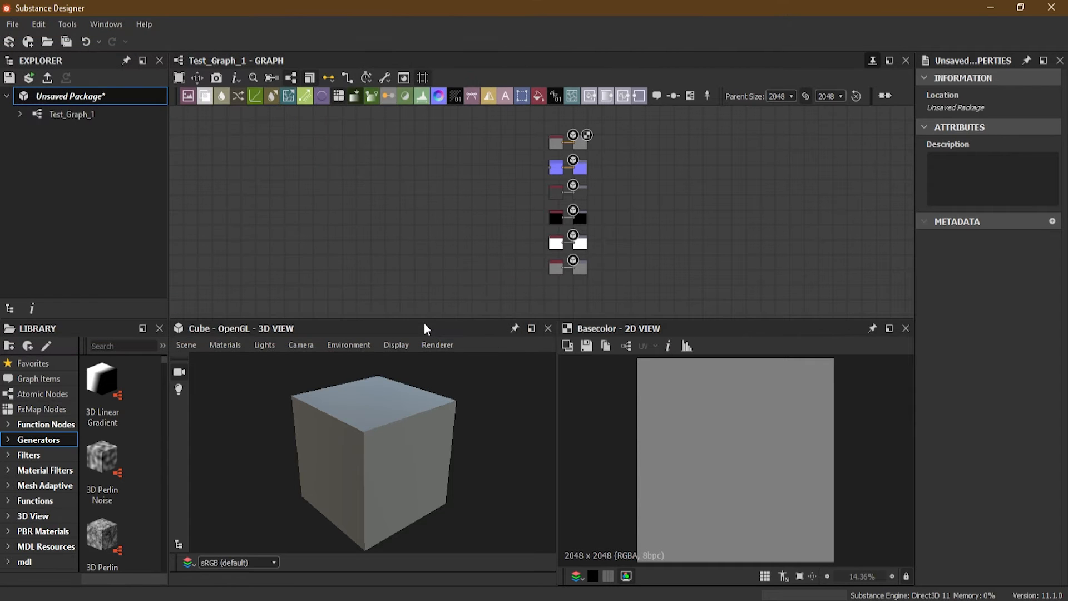
click(20, 133)
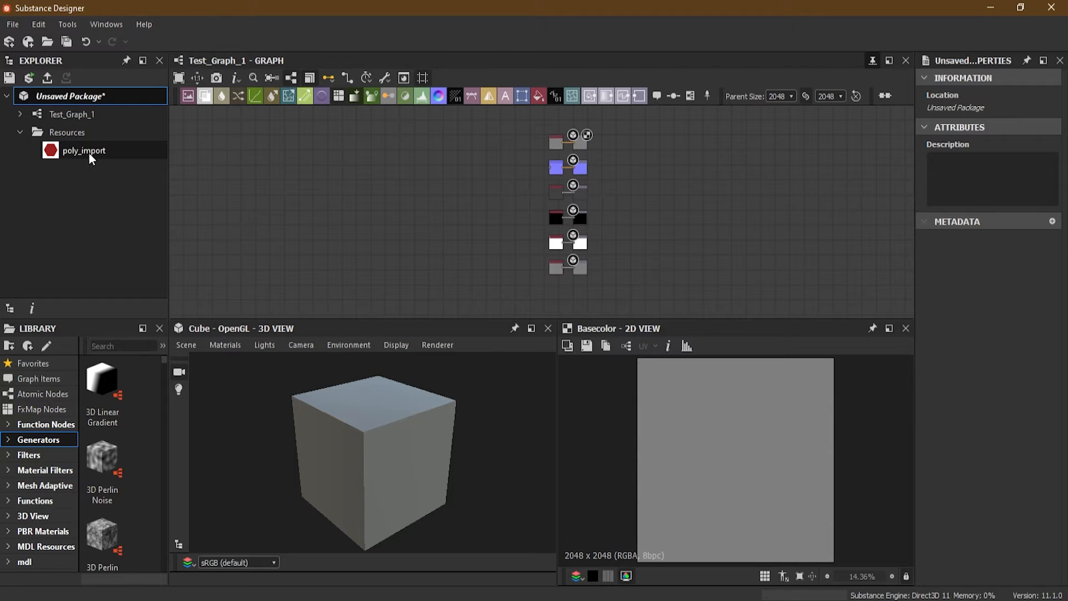
Link the bitmap poly_link.jpg from the same folder to the unsaved package as a resource
right_click(59, 95)
mouse_move(124, 141)
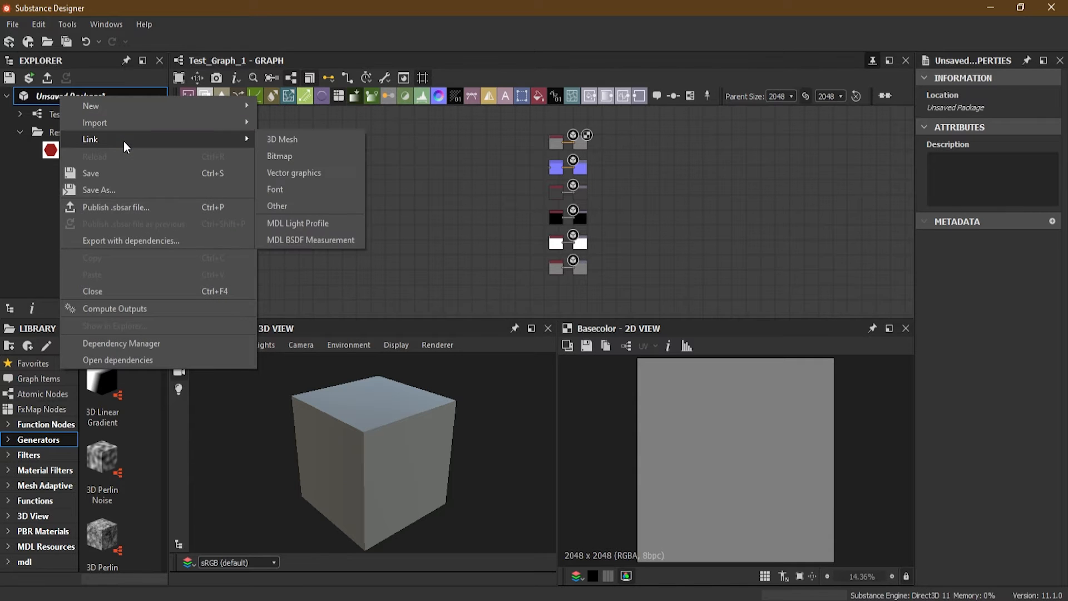
click(328, 157)
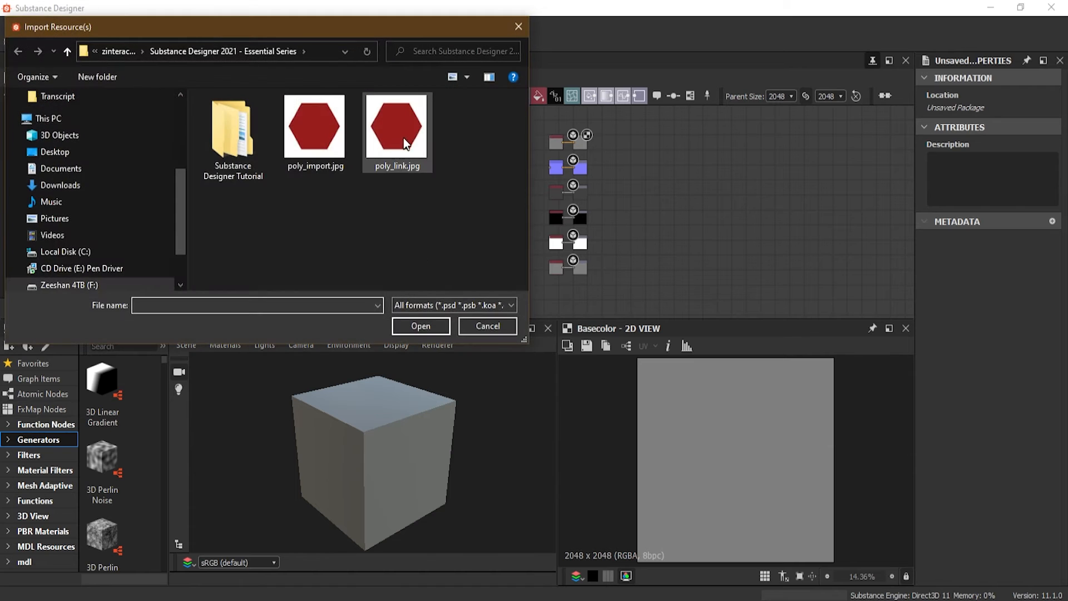
click(399, 167)
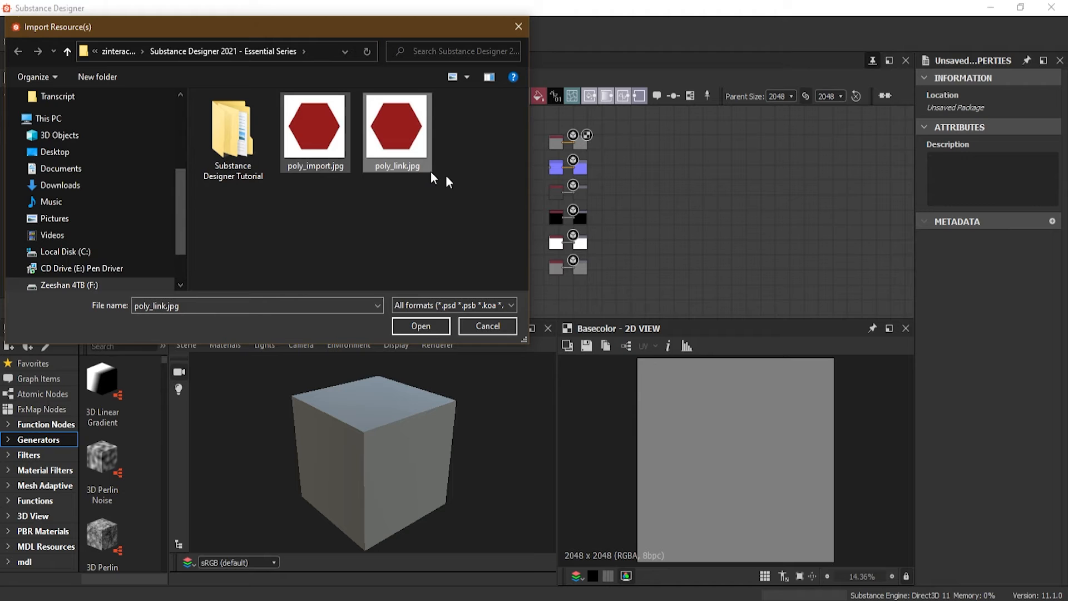
click(433, 325)
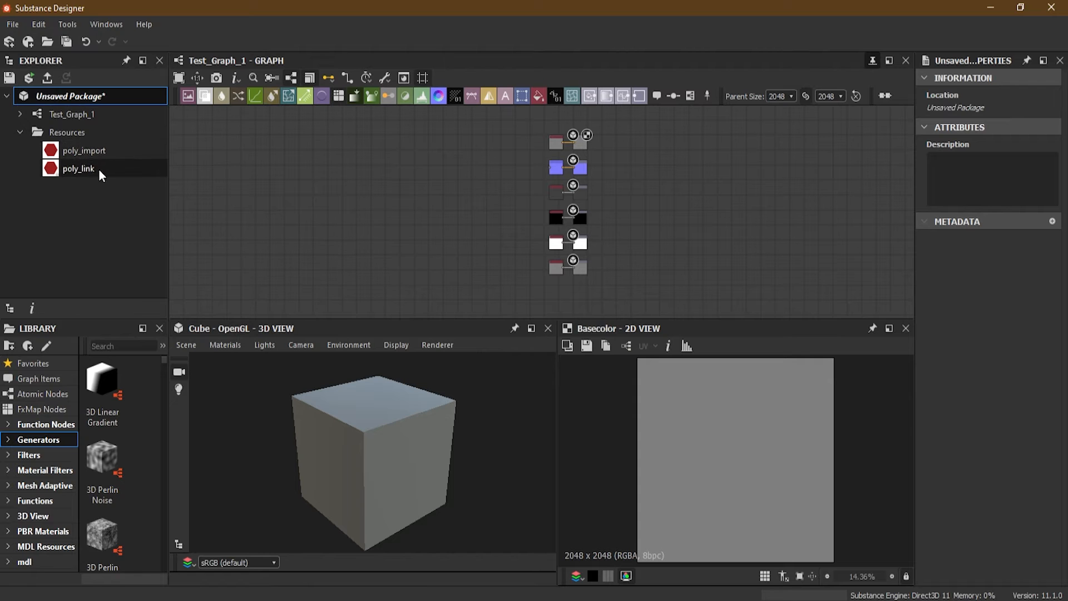
Place poly_import and poly_link as Bitmap nodes in Test_Graph_1, with poly_import above poly_link, and select the poly_import resource
scroll(609, 195, up, 6)
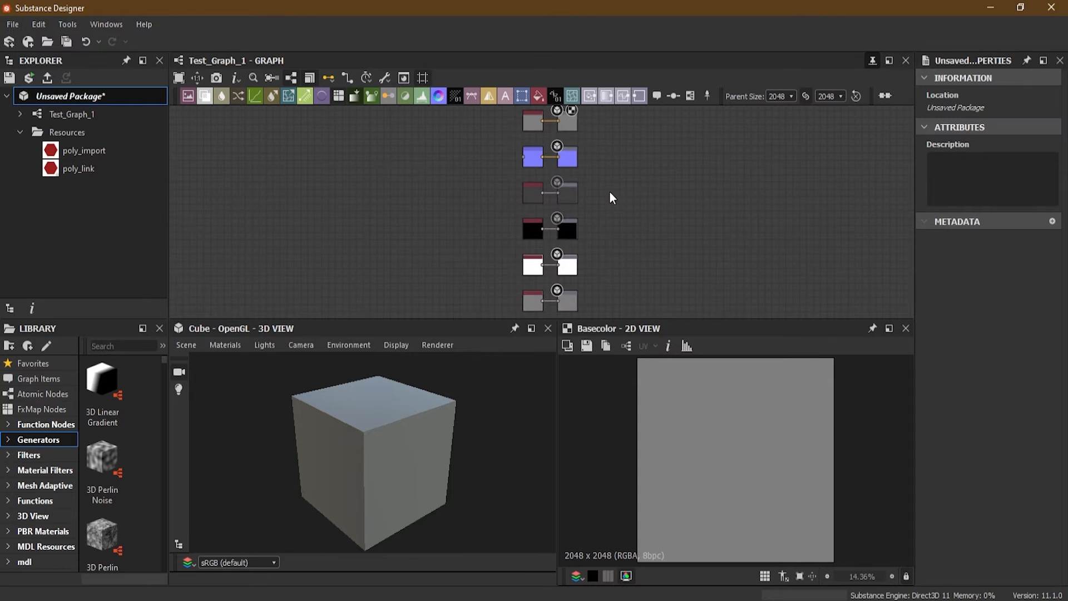
scroll(338, 191, up, 1)
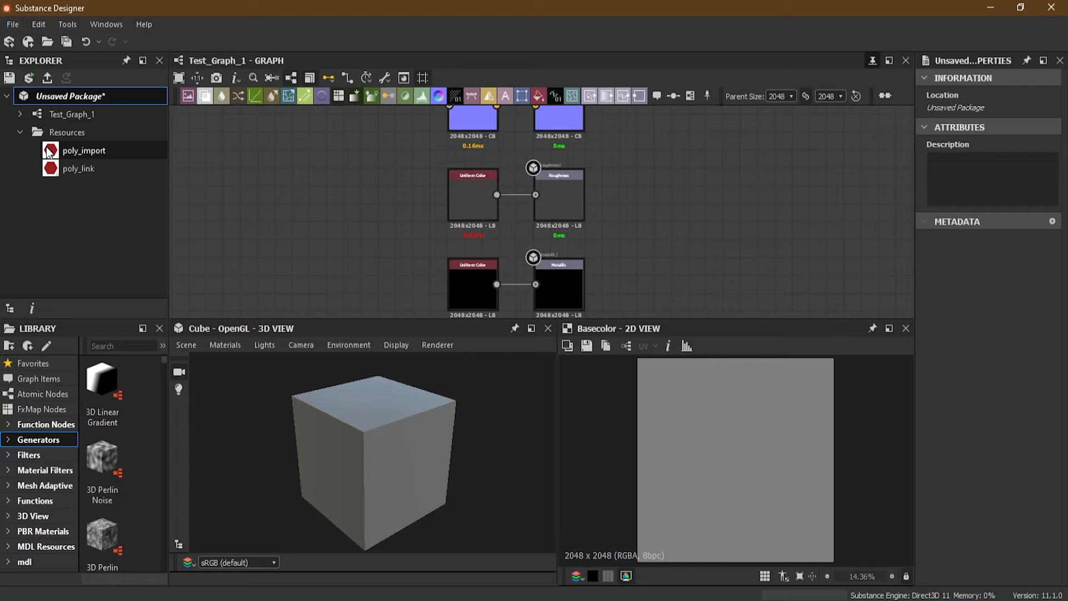
drag(51, 152, 296, 156)
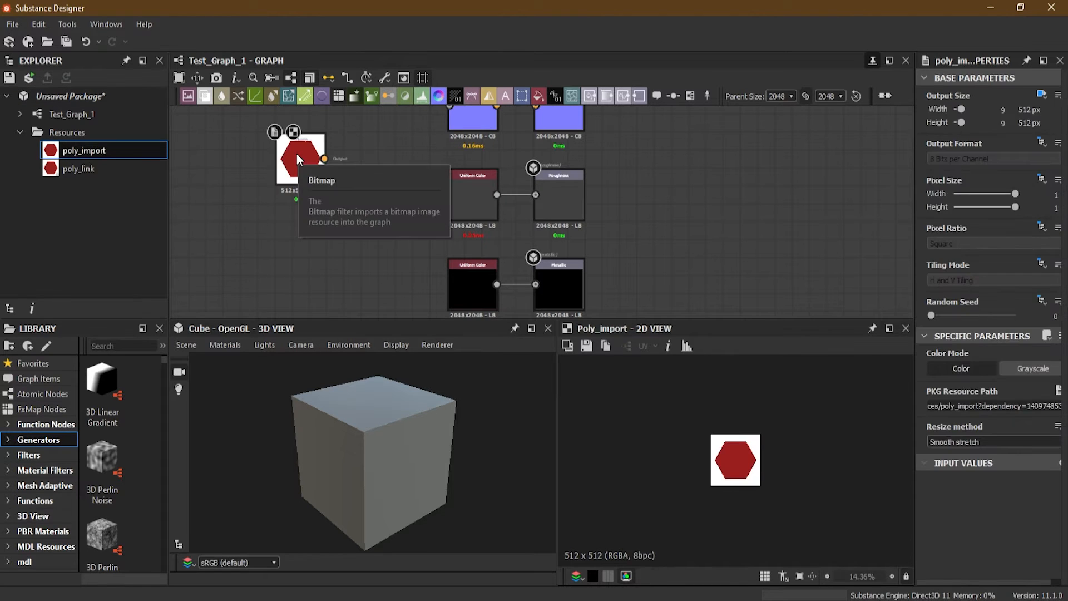
click(62, 169)
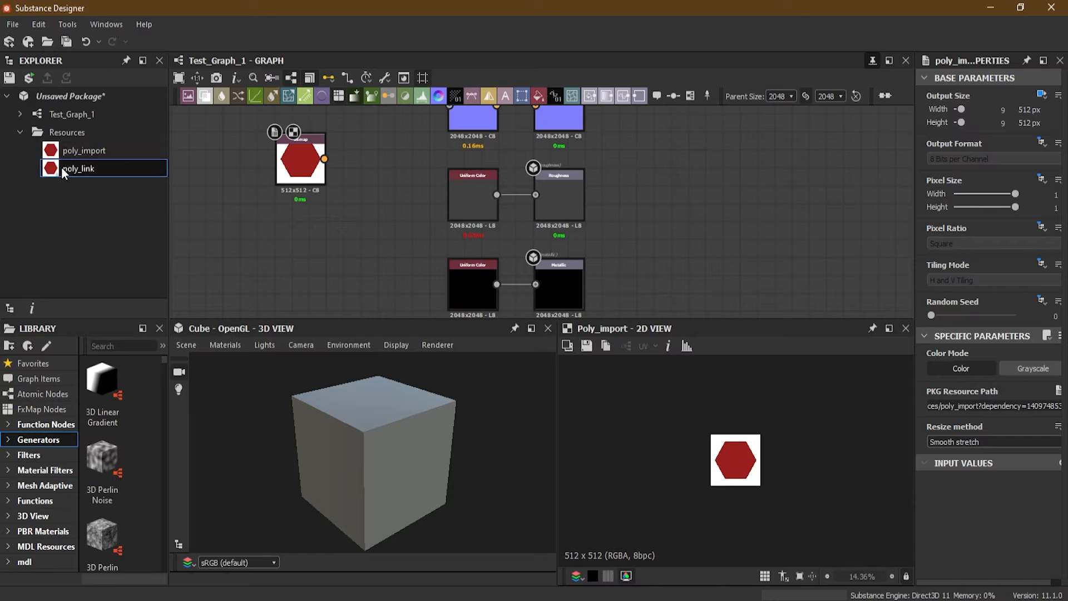
drag(62, 165, 307, 257)
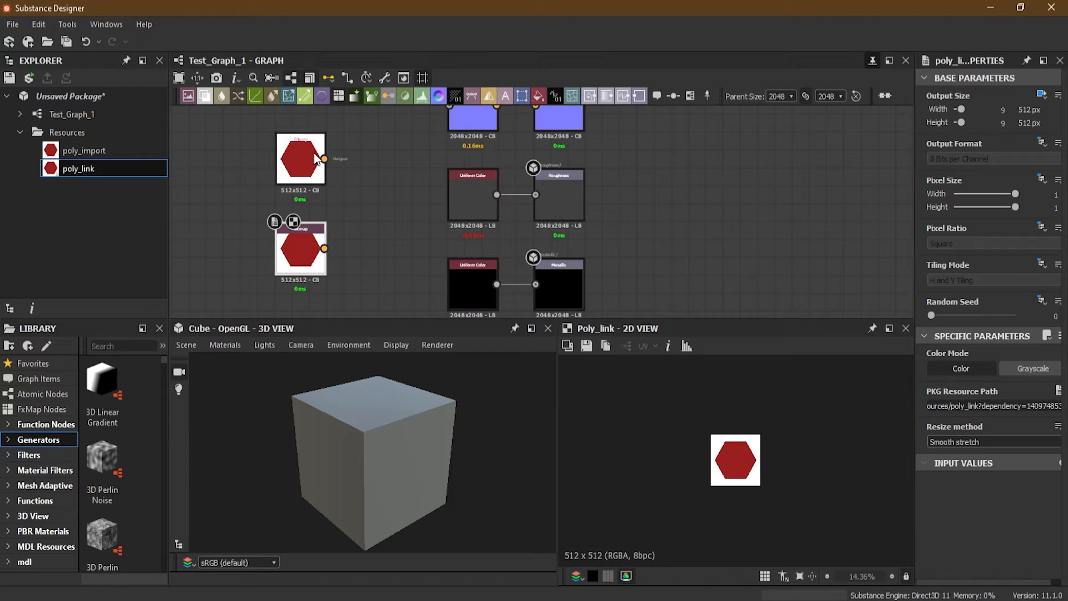
drag(301, 154, 299, 135)
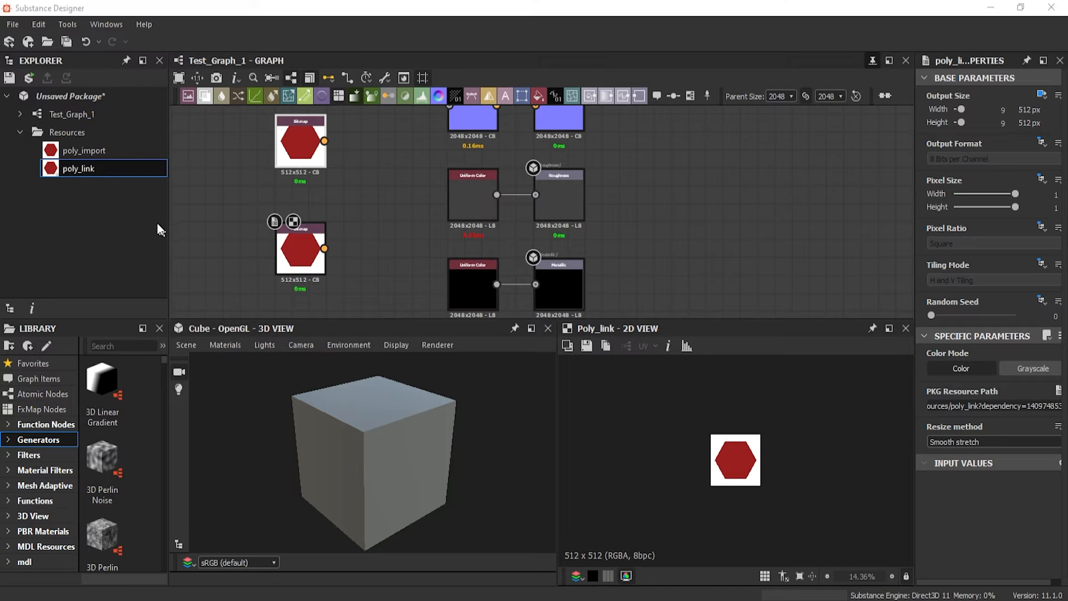
click(98, 151)
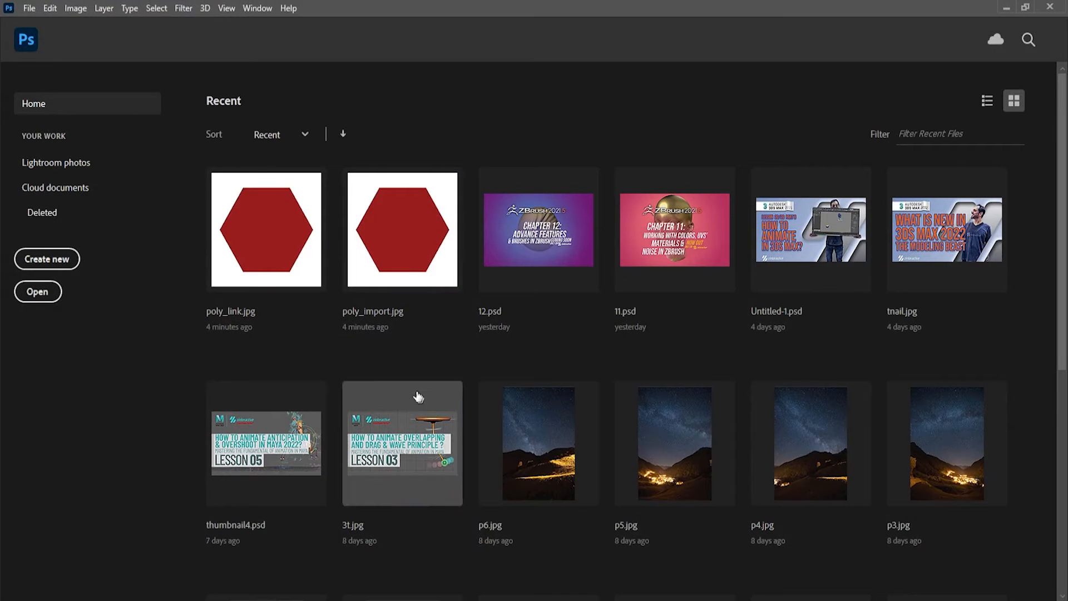
Switch to Photoshop, open poly_import.jpg and scribble a black brush stroke at 52% opacity across the red hexagon
click(418, 249)
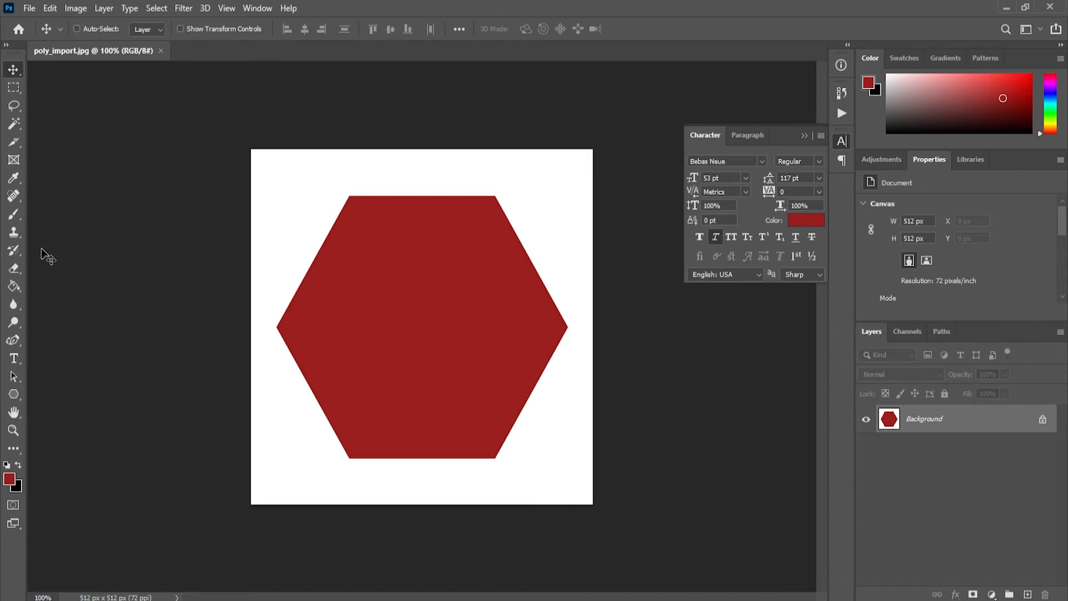
click(14, 214)
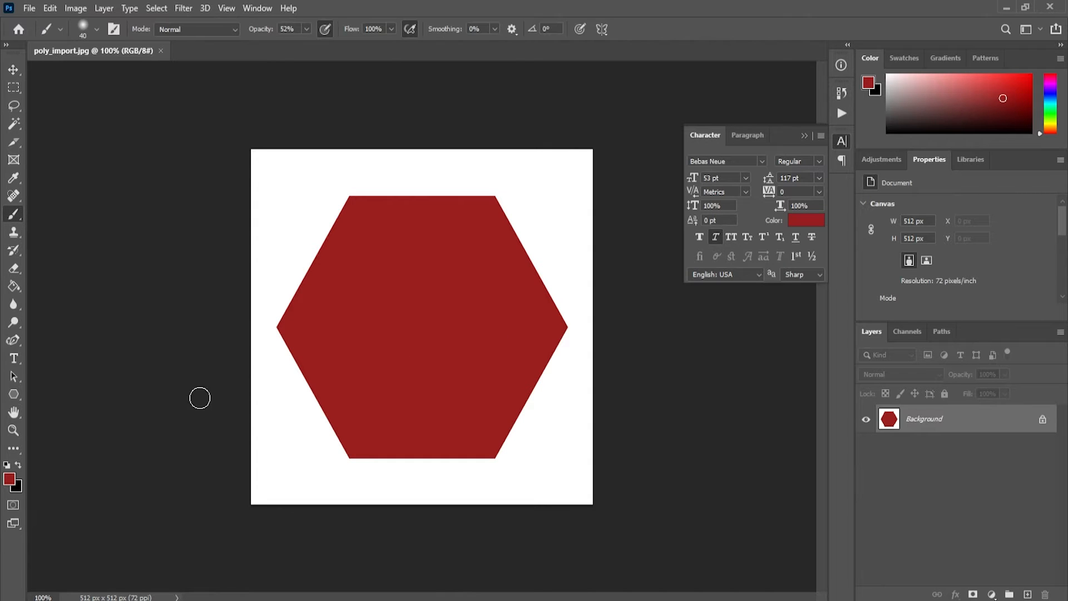
click(18, 465)
mouse_move(287, 183)
mouse_down()
mouse_move(446, 419)
mouse_move(355, 184)
mouse_up()
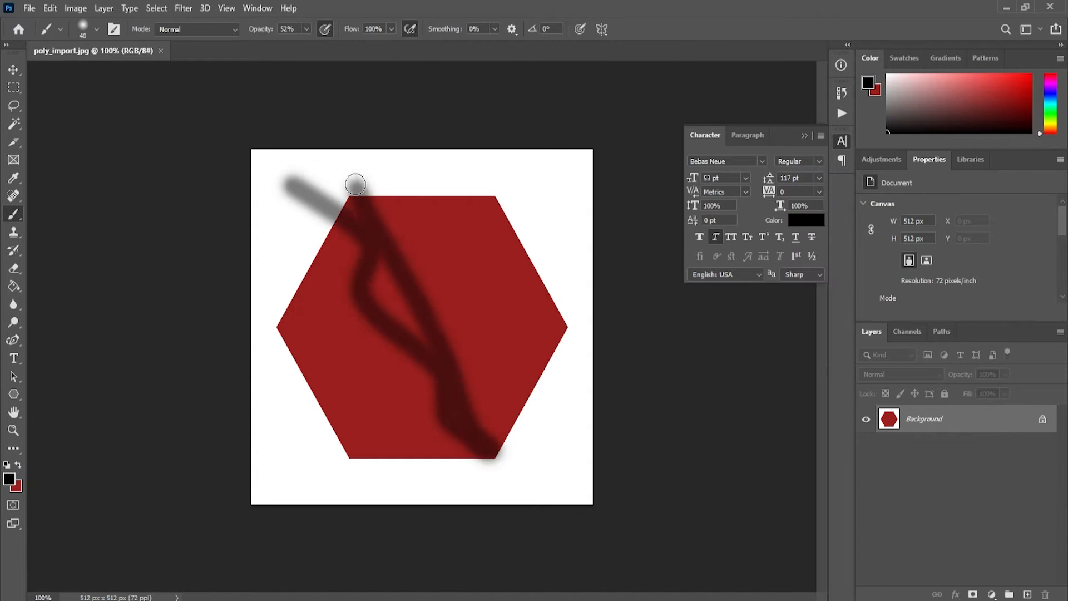
Raise the brush opacity to 100% and paint two more black strokes down across the hexagon
click(307, 29)
drag(312, 42, 343, 49)
mouse_move(437, 95)
mouse_down()
mouse_move(403, 347)
mouse_move(440, 454)
mouse_up()
drag(334, 197, 539, 500)
Save the painted poly_import.jpg under its existing name and close the image
click(29, 8)
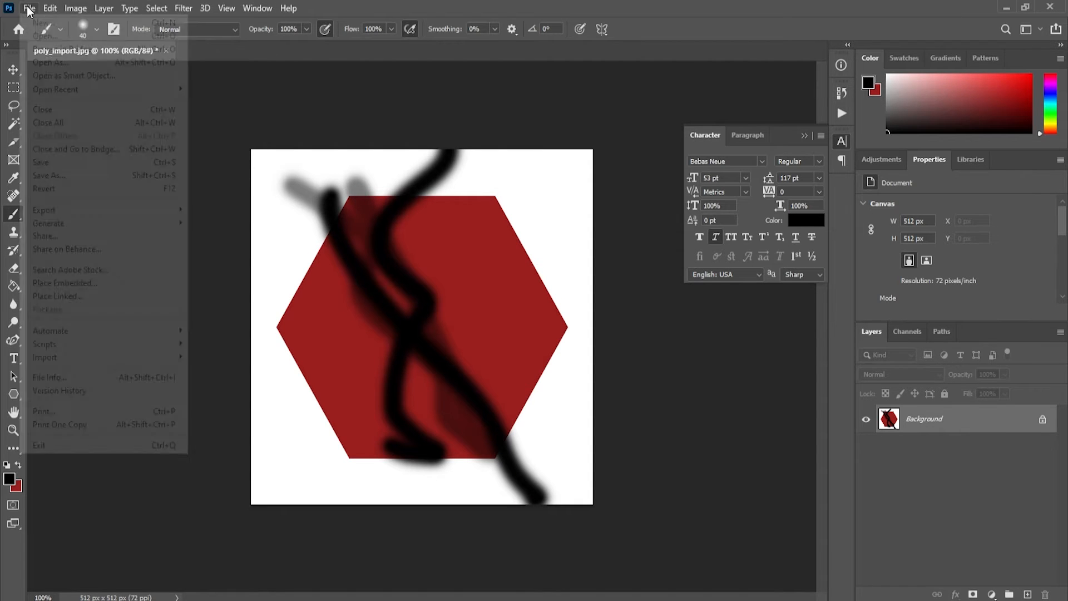
click(49, 162)
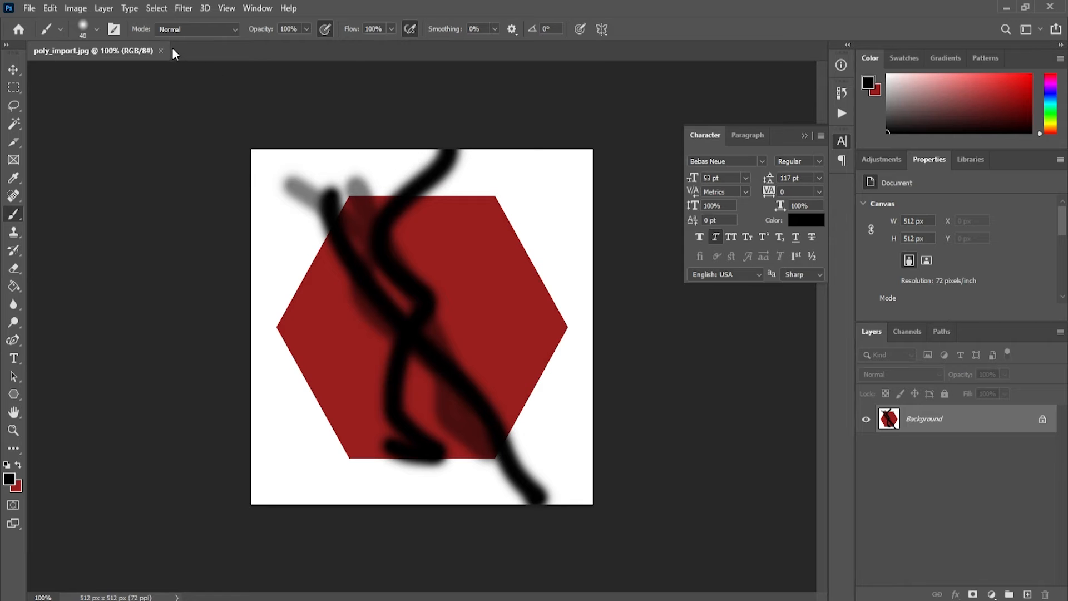
click(162, 51)
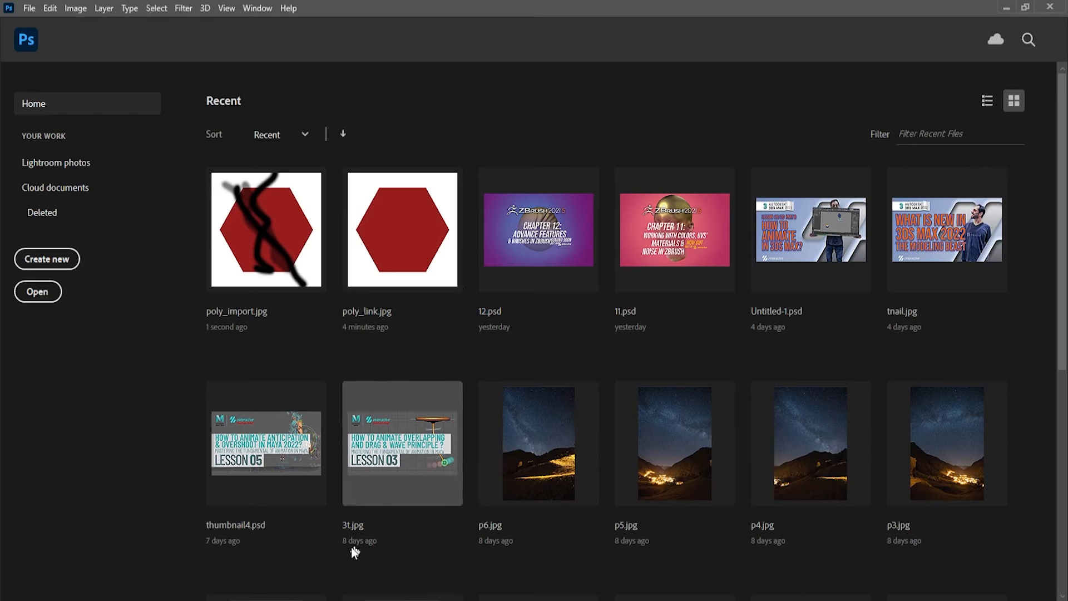
Switch back to Substance Designer and inspect the two bitmap nodes in the graph and the enlarged image in the 2D view
click(277, 600)
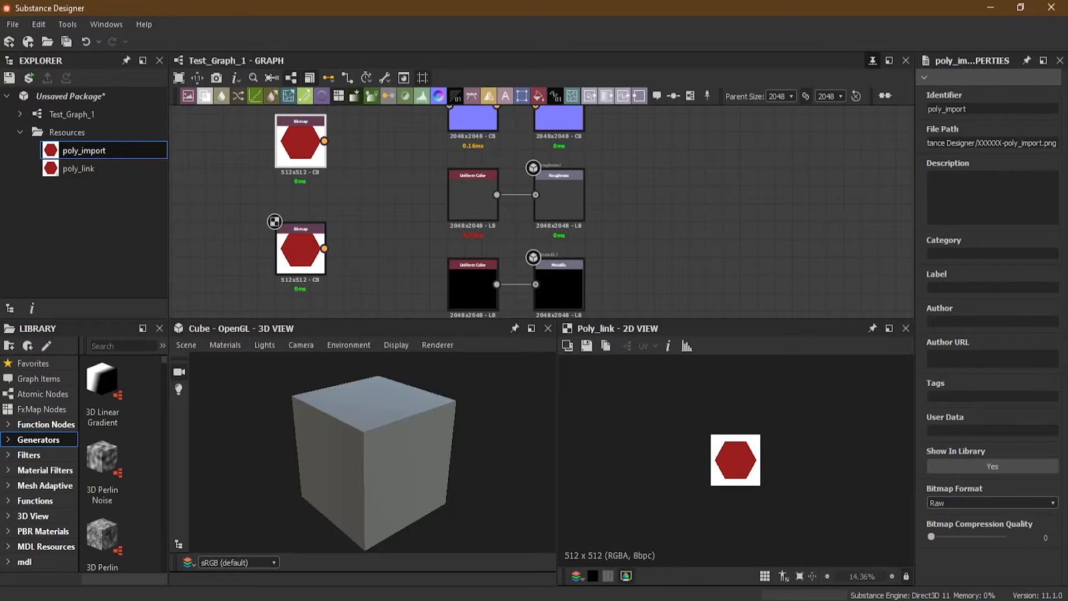
middle_drag(355, 166, 378, 181)
mouse_move(324, 159)
mouse_down()
mouse_move(336, 176)
mouse_move(319, 172)
mouse_up()
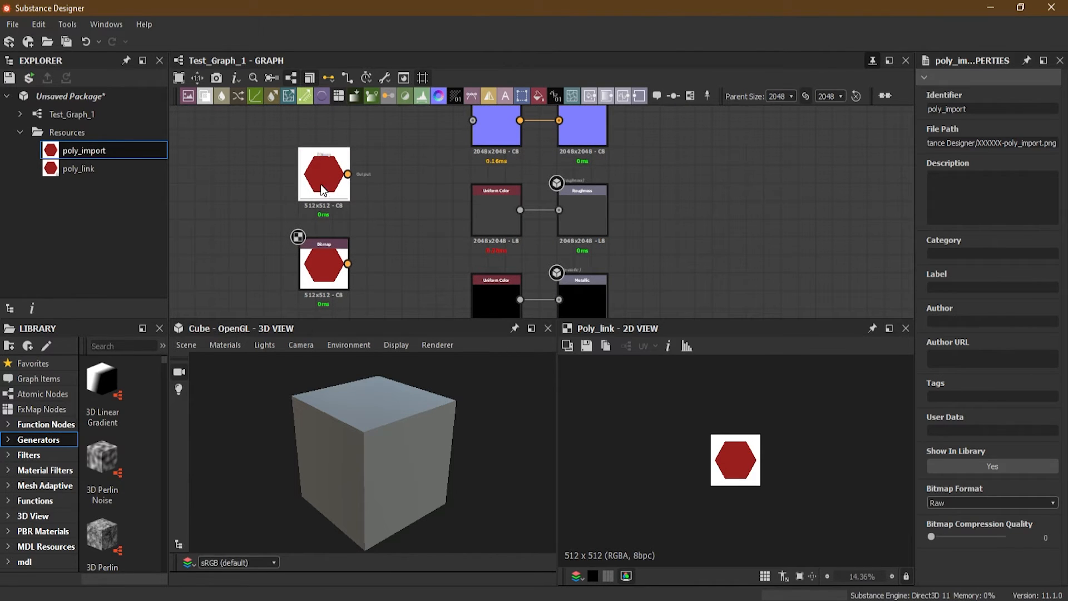
scroll(754, 487, up, 5)
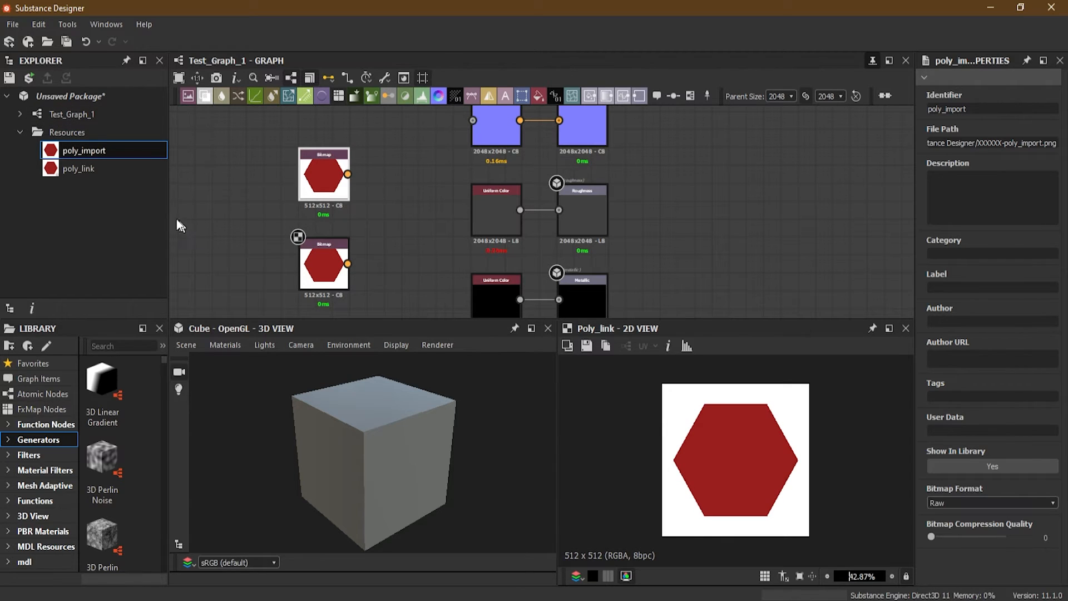
Import the repainted poly_import.jpg as a bitmap resource into the unsaved package
click(87, 98)
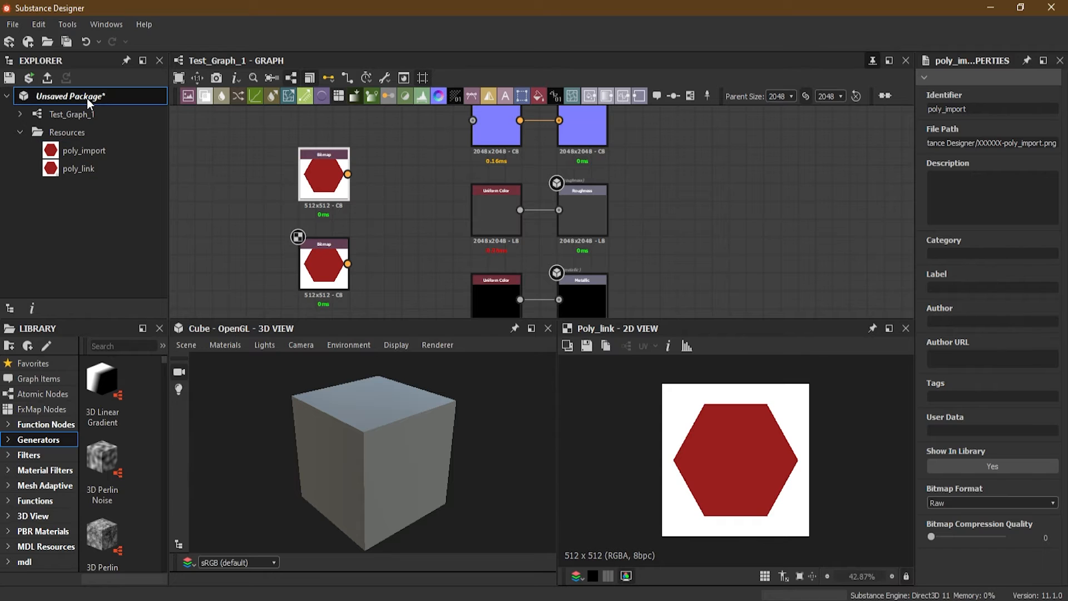
right_click(80, 99)
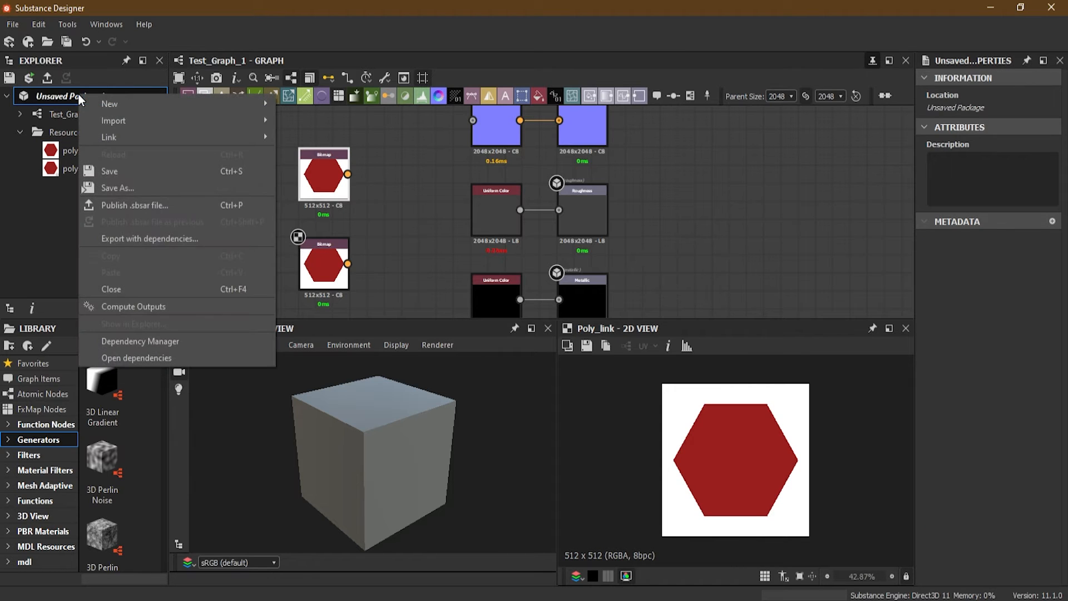
mouse_move(124, 119)
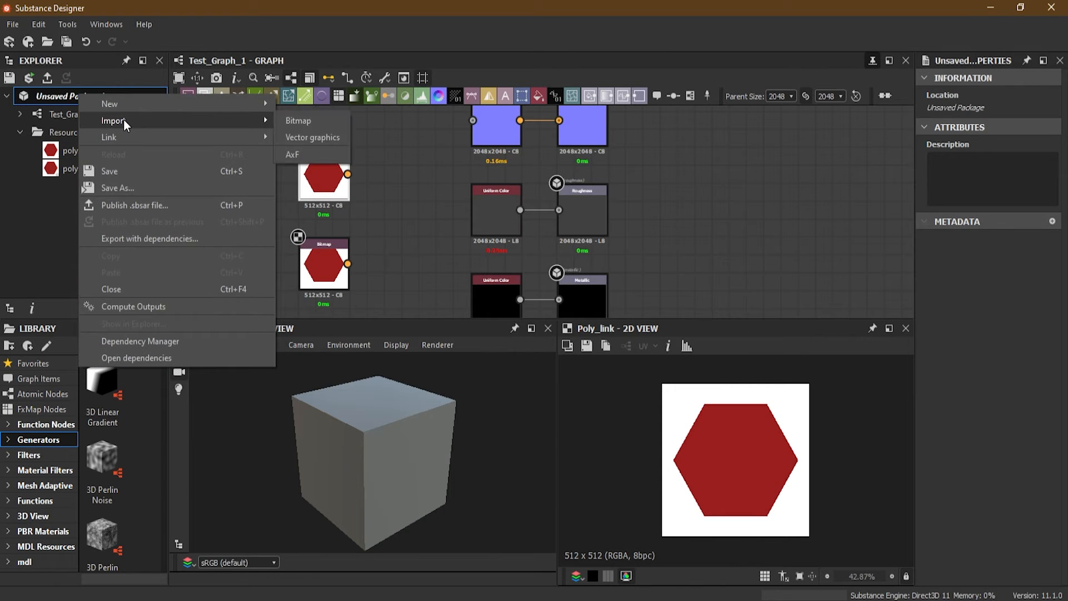
click(322, 120)
click(307, 127)
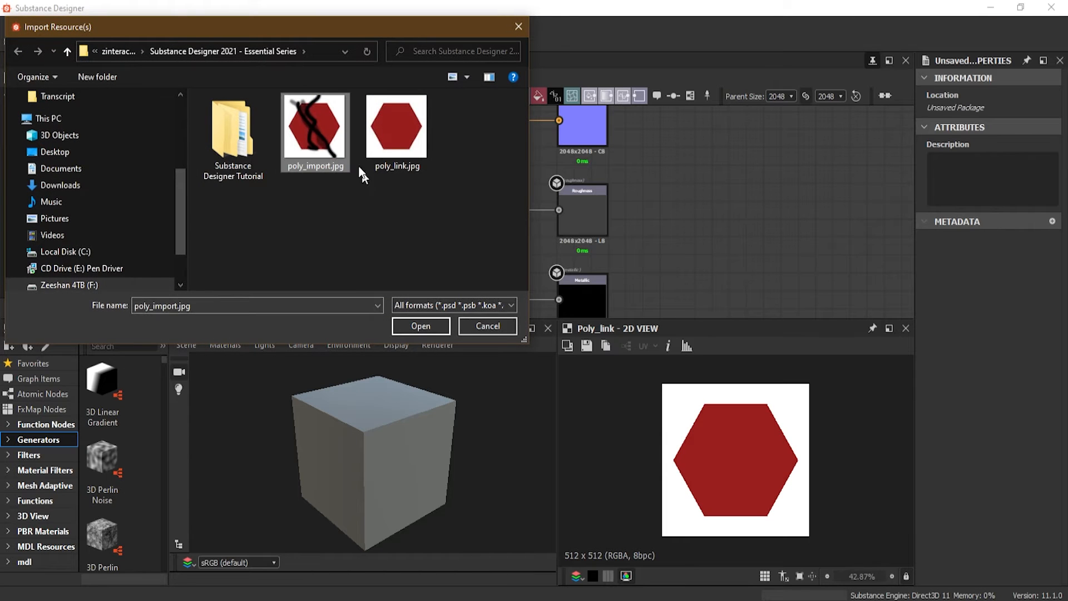
click(420, 326)
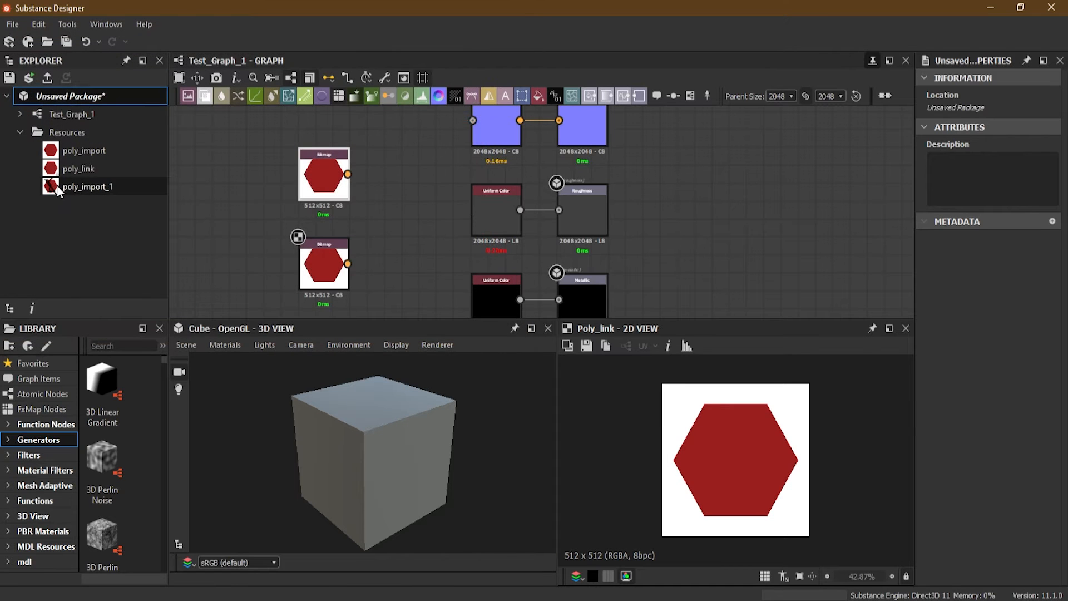
Add the newly imported black-stroked bitmap to Test_Graph_1 as a color node beside the original import, and select the original node to compare
click(56, 186)
drag(55, 186, 264, 178)
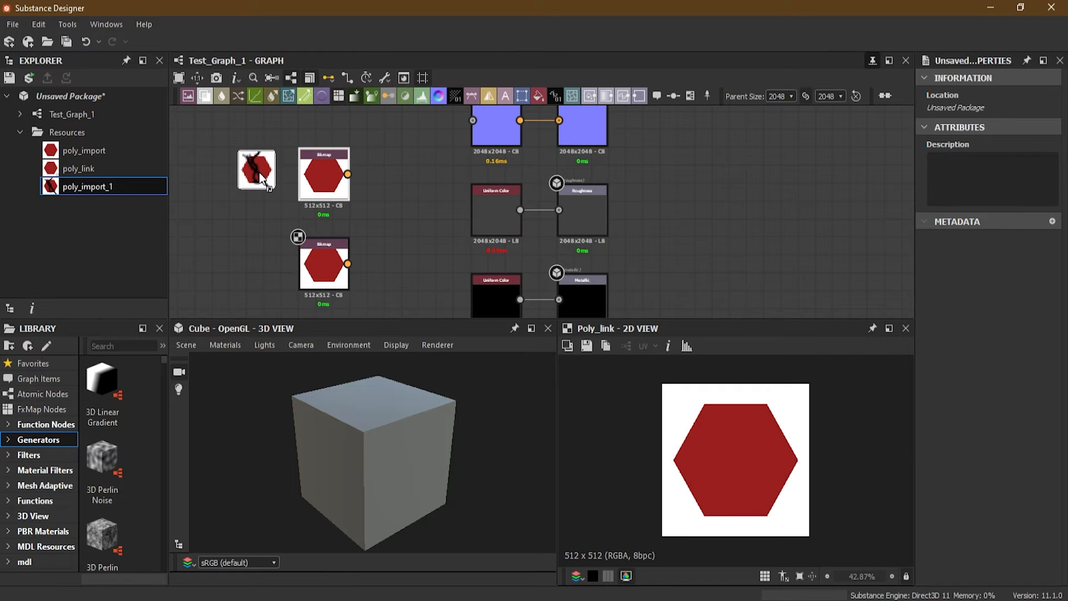
drag(261, 178, 258, 177)
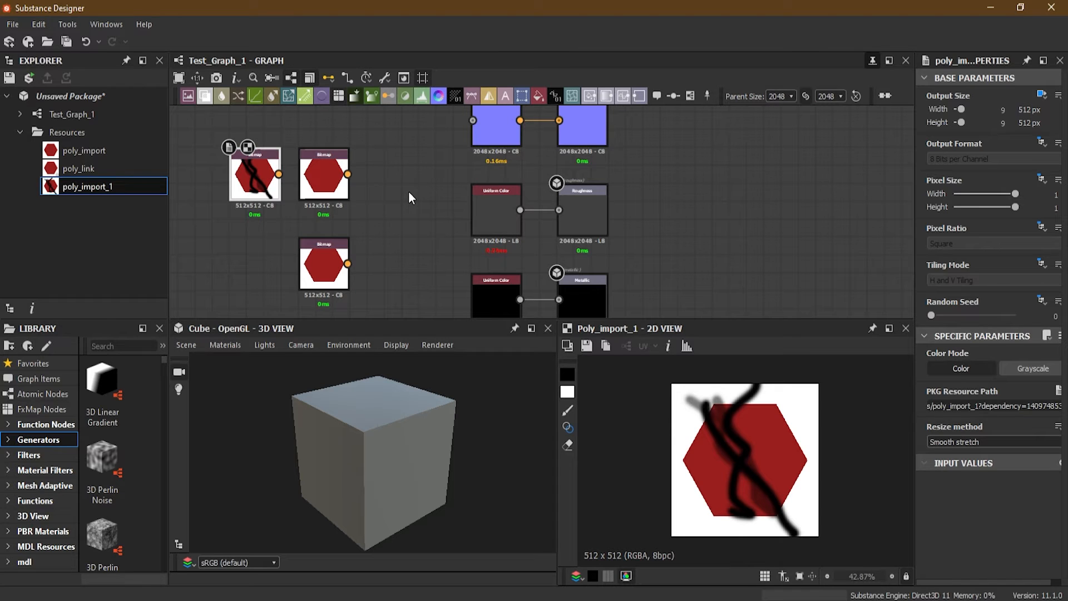
click(333, 188)
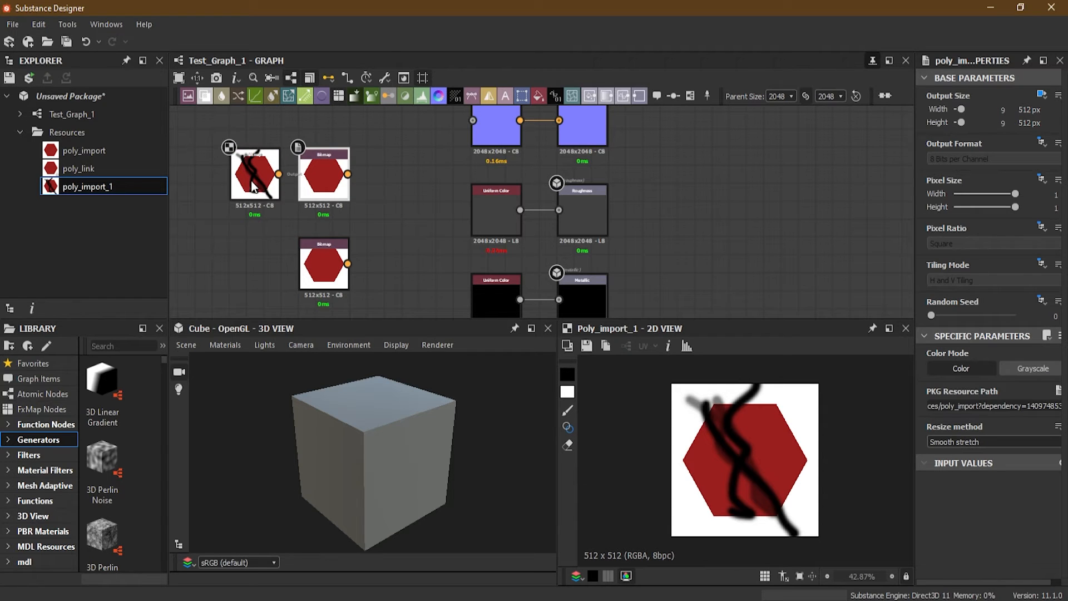
Switch to Photoshop, open poly_import.jpg and set the foreground color to bright green 00f117
click(389, 600)
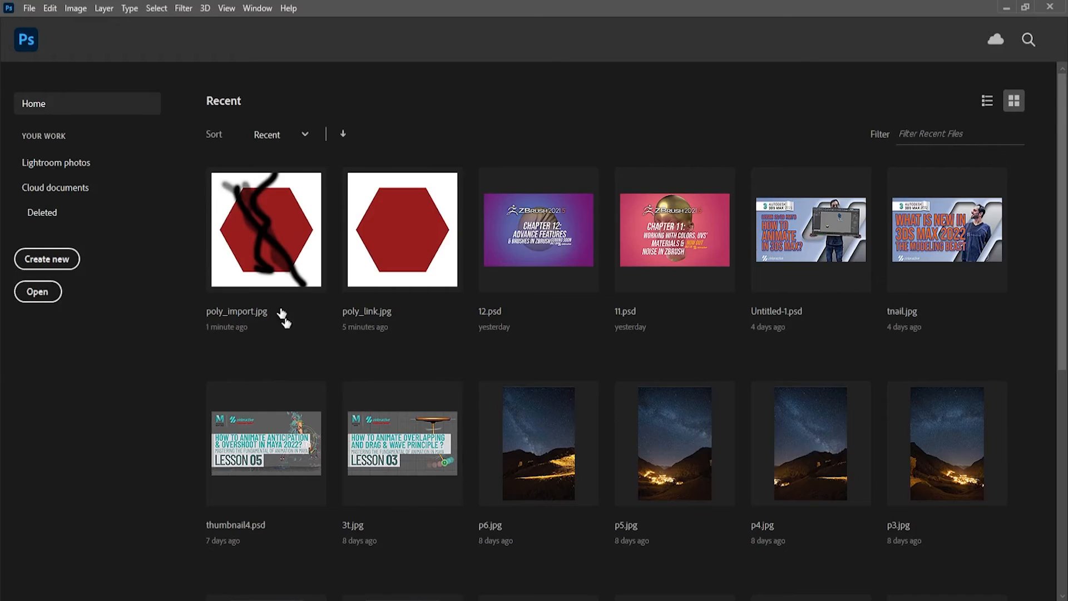
click(270, 255)
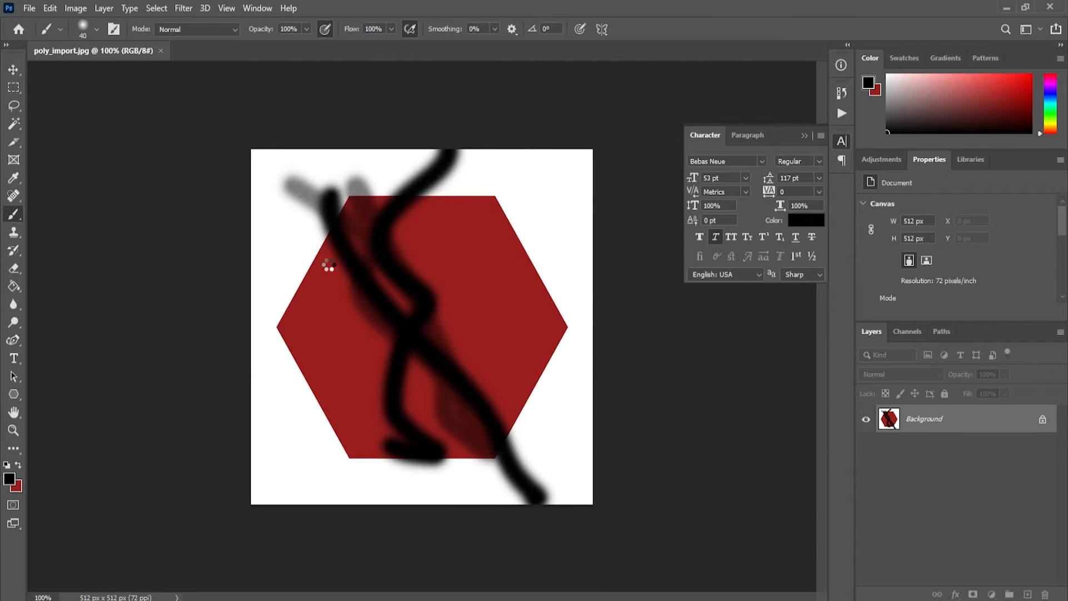
click(14, 479)
click(866, 277)
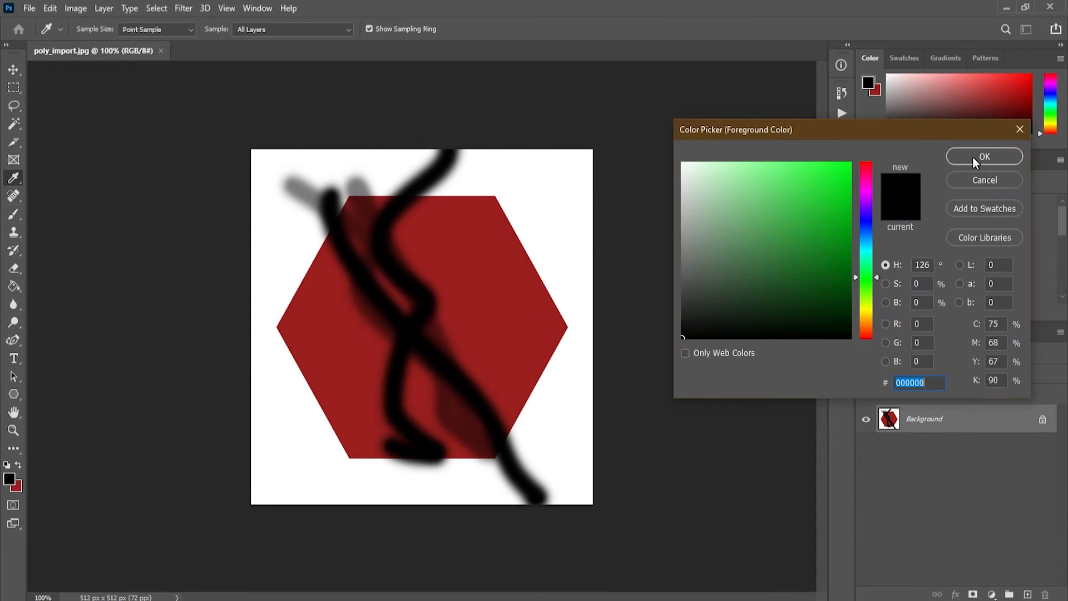
click(851, 172)
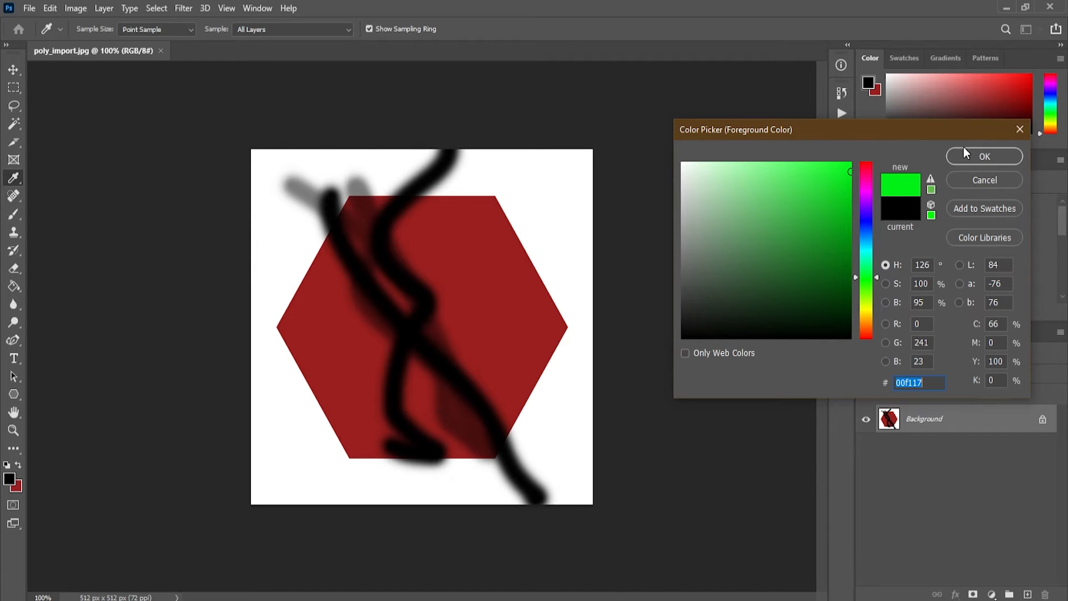
click(984, 157)
Brush a looping green stroke diagonally across the hexagon, then save poly_import.jpg and close it
key(b)
mouse_move(501, 205)
mouse_down()
mouse_move(310, 429)
mouse_move(425, 362)
mouse_up()
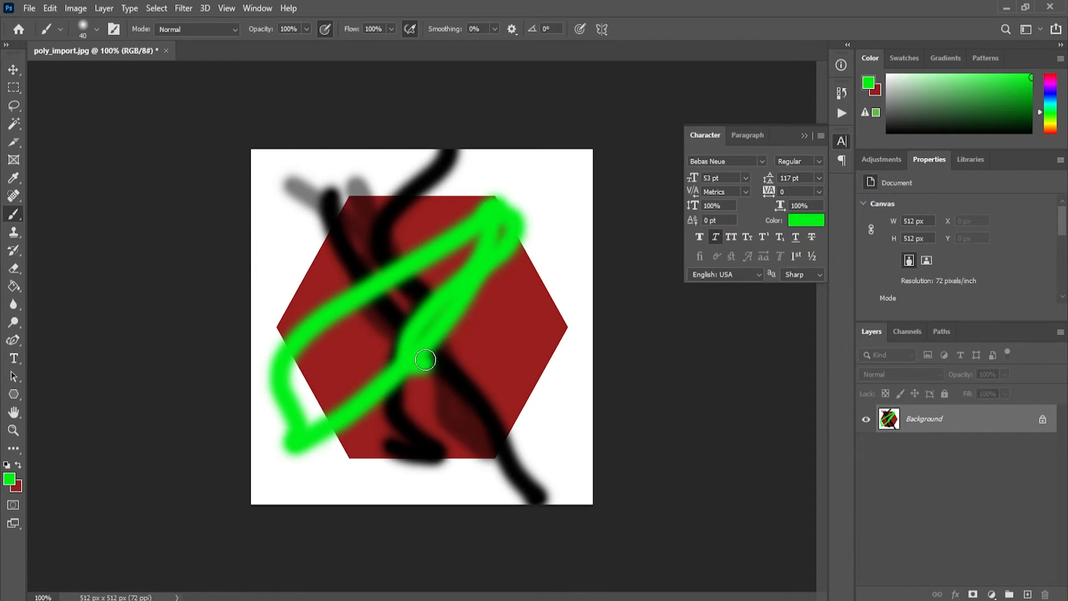
click(29, 7)
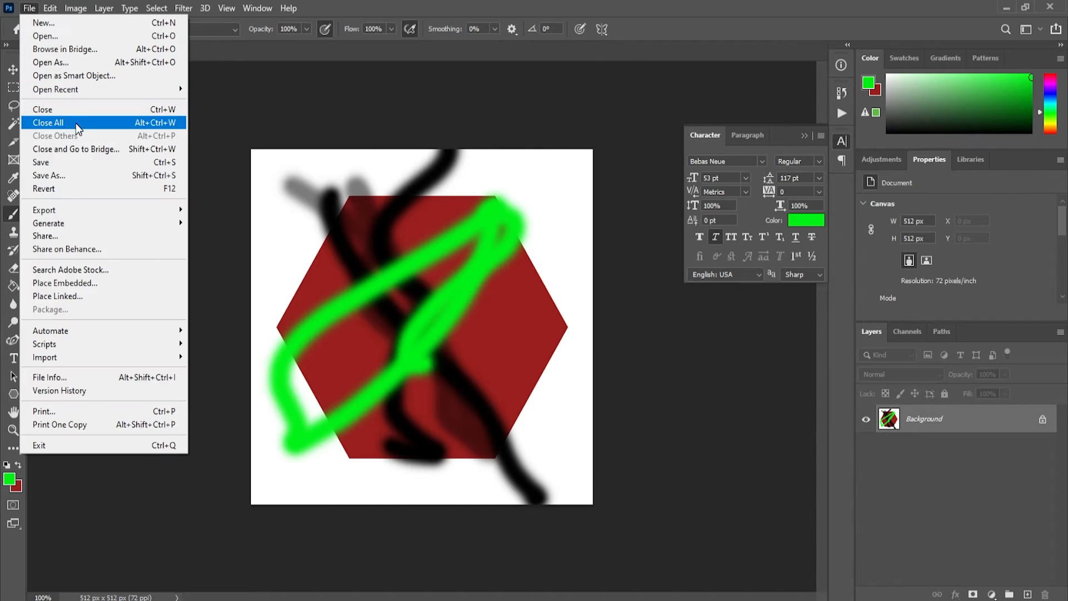
click(77, 169)
click(161, 46)
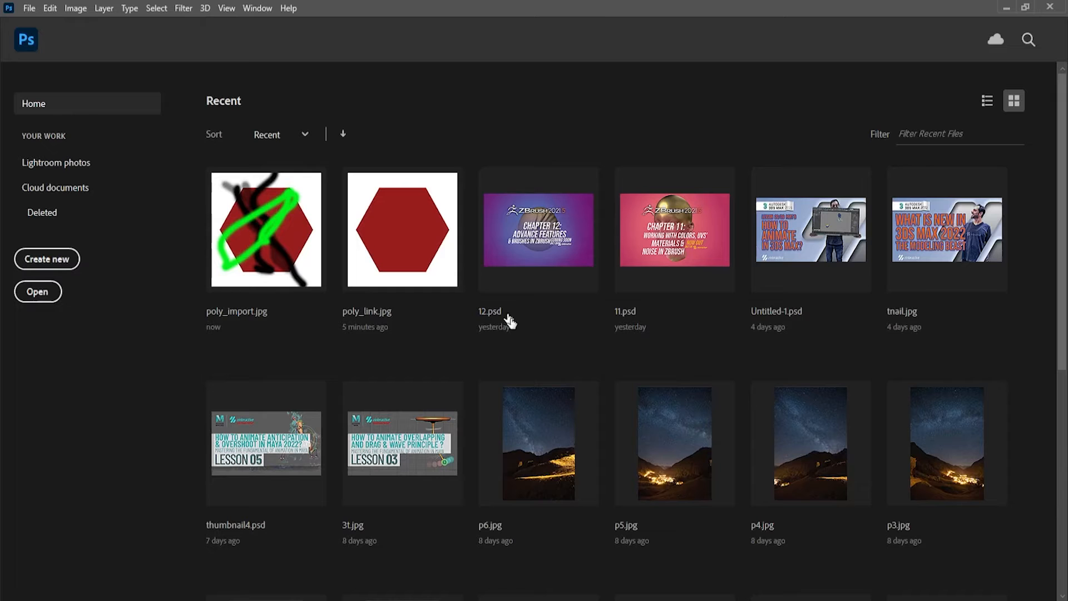
Switch to Substance Designer and import the green-painted poly_import.jpg as another bitmap resource in the package
click(310, 600)
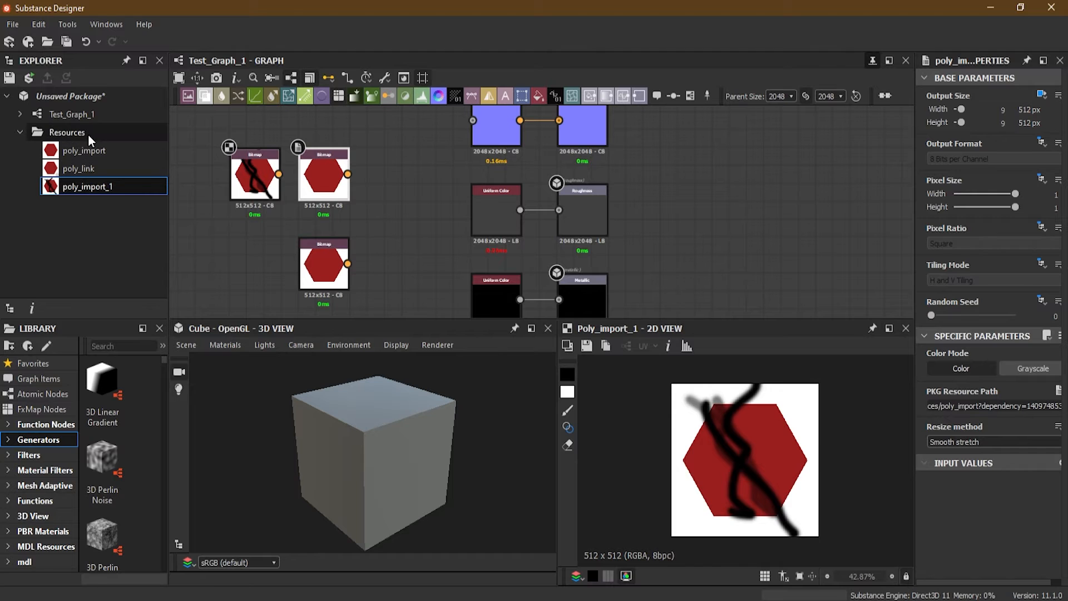
right_click(82, 96)
mouse_move(141, 123)
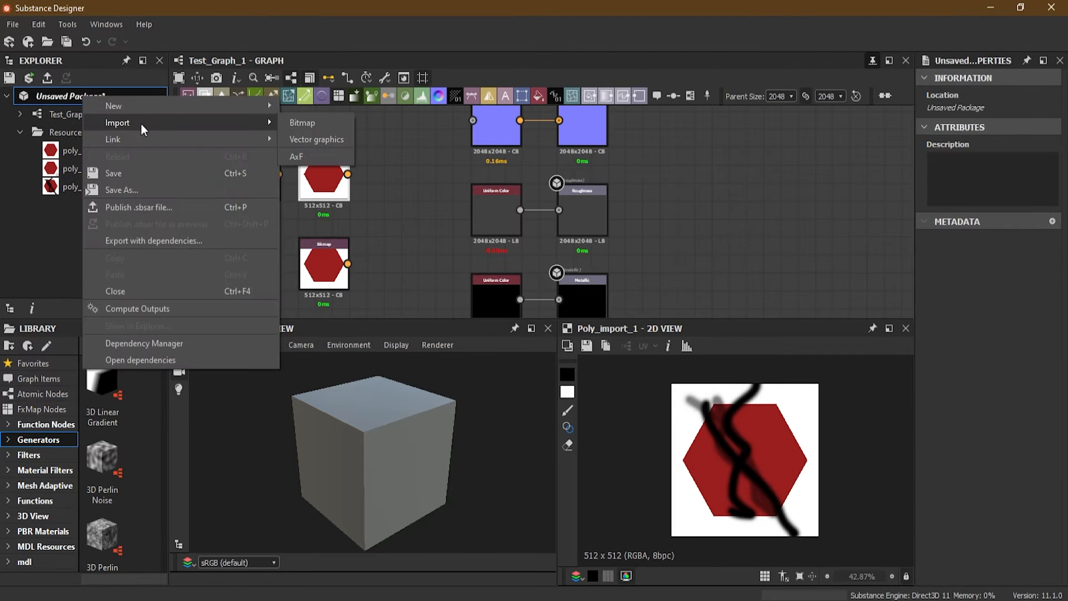
click(305, 122)
click(314, 131)
click(402, 327)
Place the green-painted bitmap resource in the graph as a color node between the red hexagon node and the output chain
click(49, 207)
drag(49, 209, 402, 180)
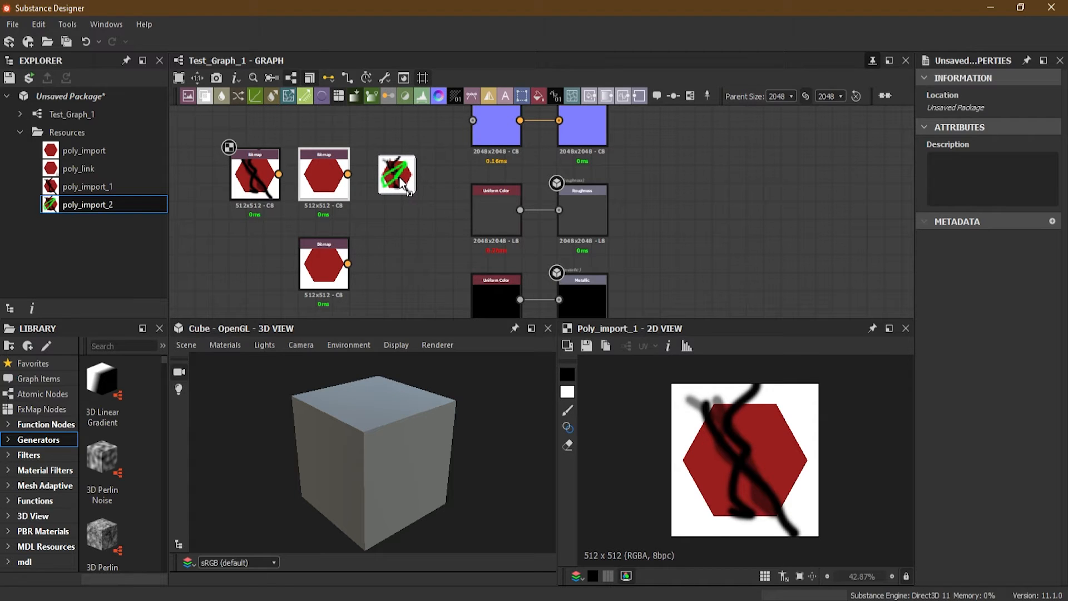
drag(402, 182, 399, 177)
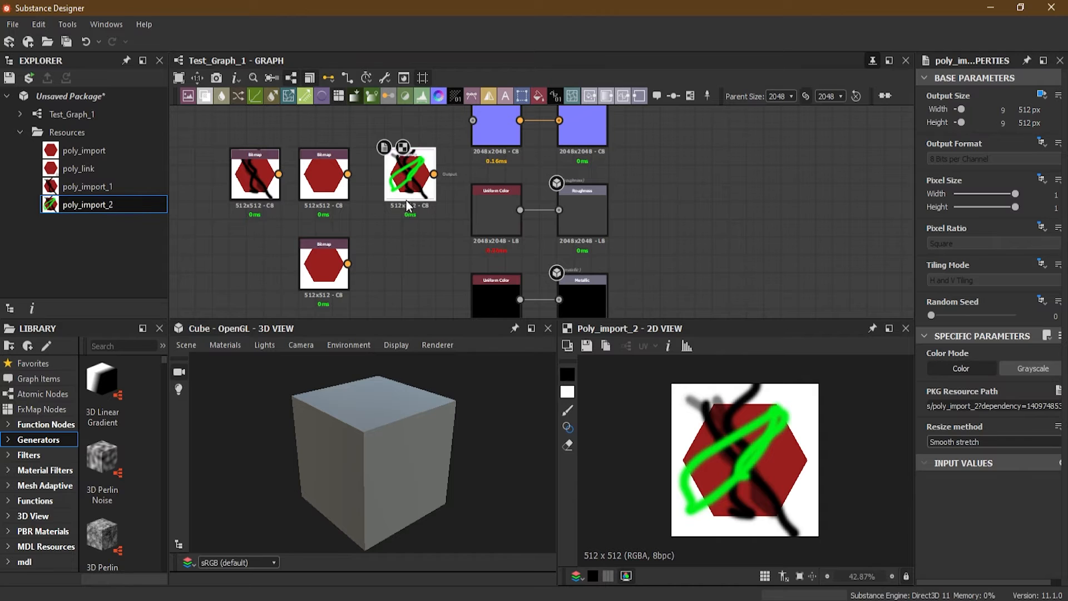
Delete the poly_import_2 resource from the package and remove its bitmap node from the graph
click(72, 203)
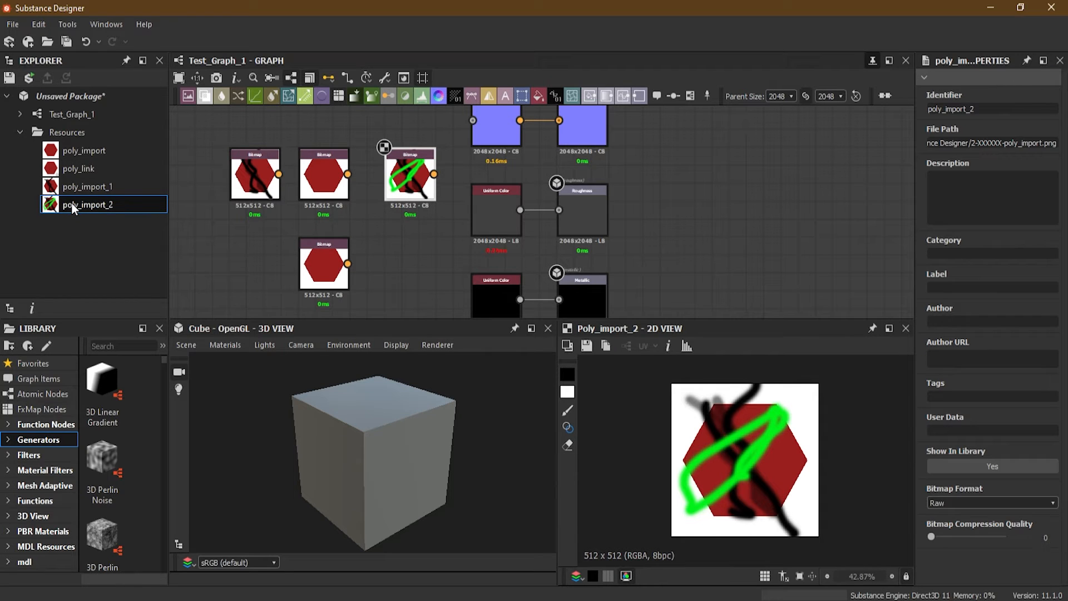
key(Delete)
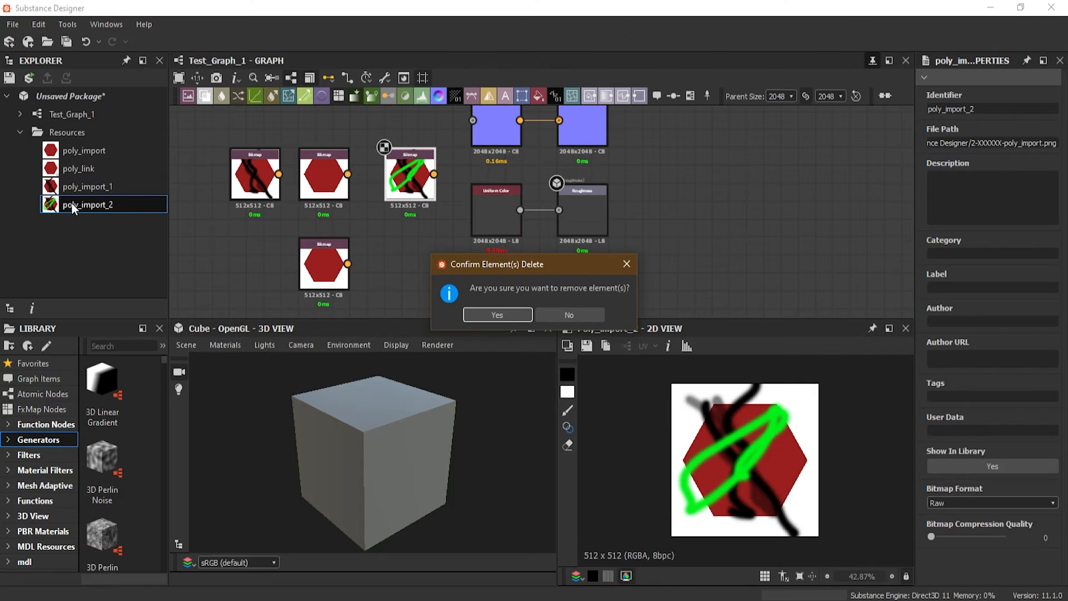
click(483, 319)
click(412, 192)
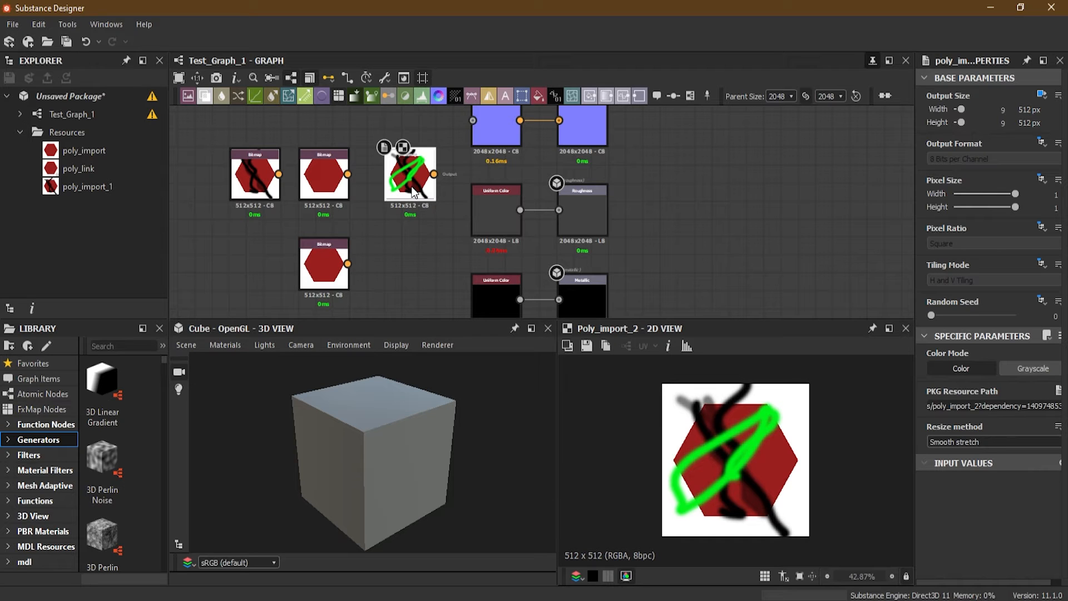
key(Delete)
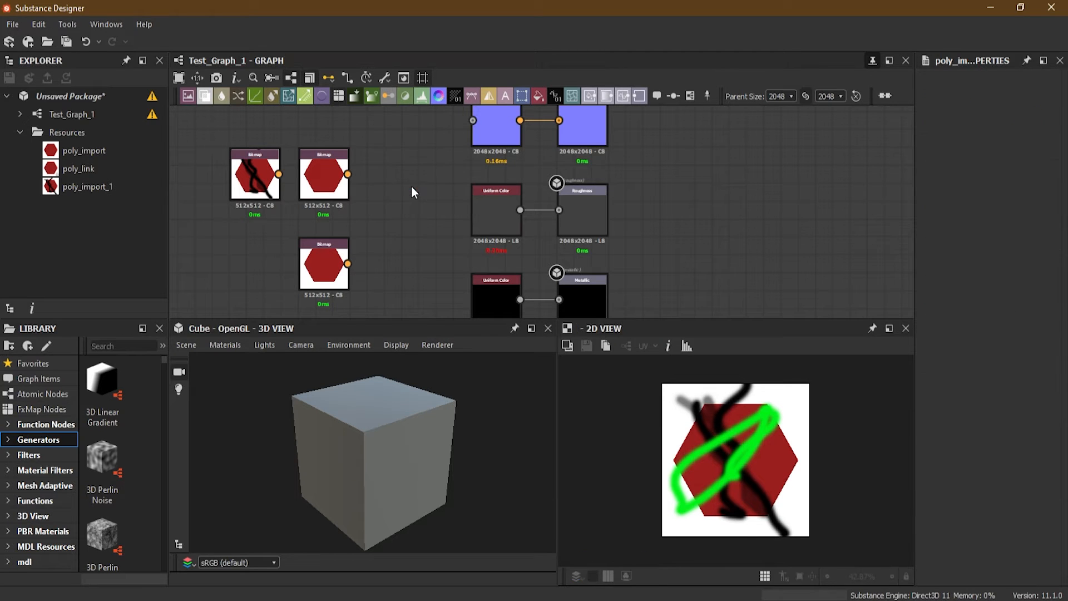
Delete the poly_import_1 resource, check the warning on Test_Graph_1, and remove the orphaned bitmap node from the graph
double_click(262, 179)
click(112, 186)
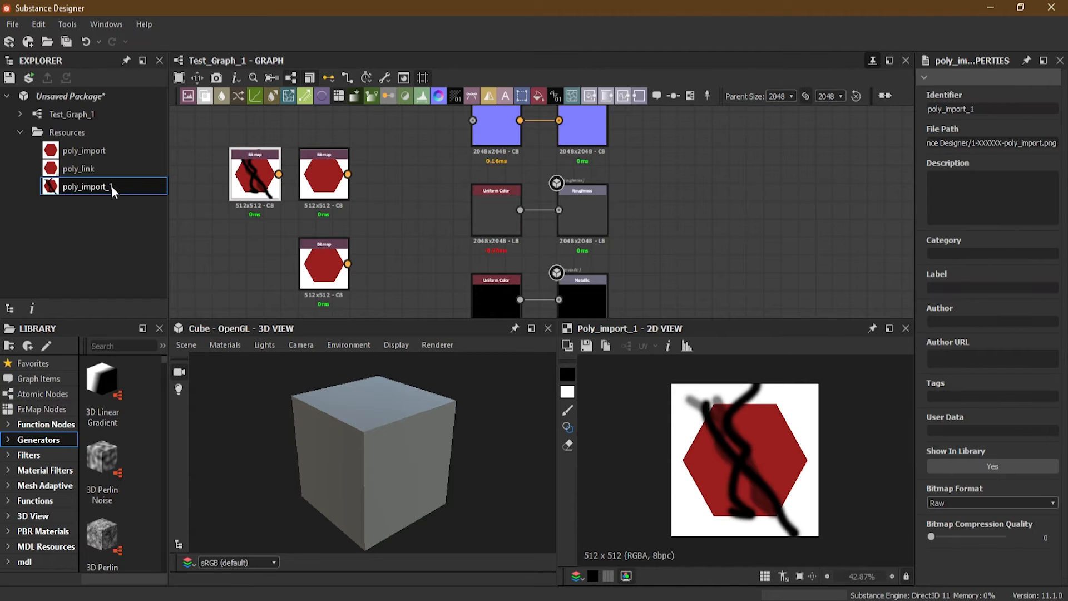
key(Delete)
click(471, 316)
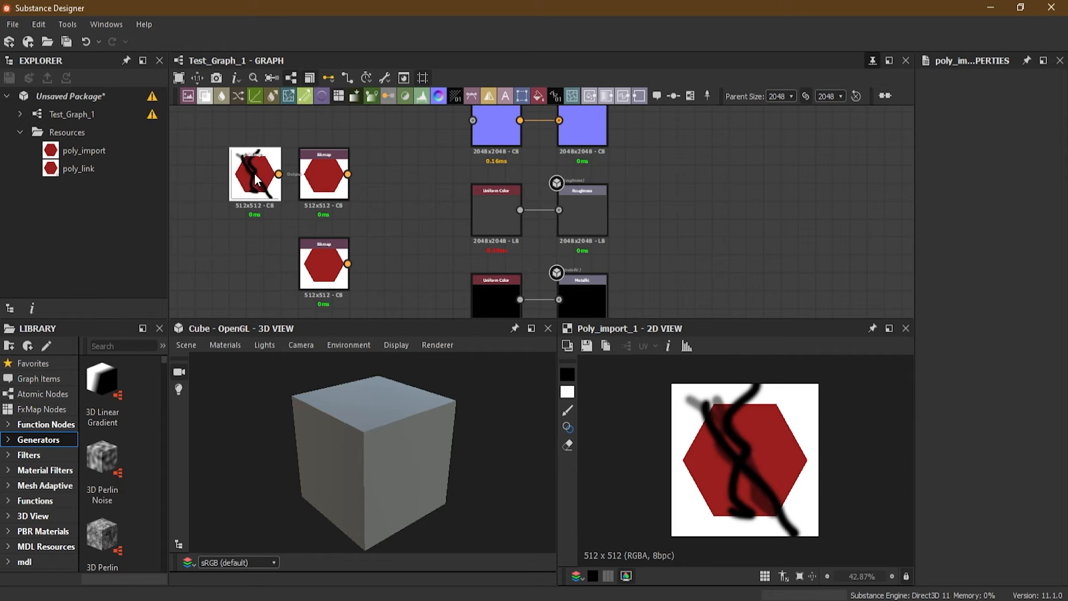
mouse_move(259, 174)
mouse_move(149, 115)
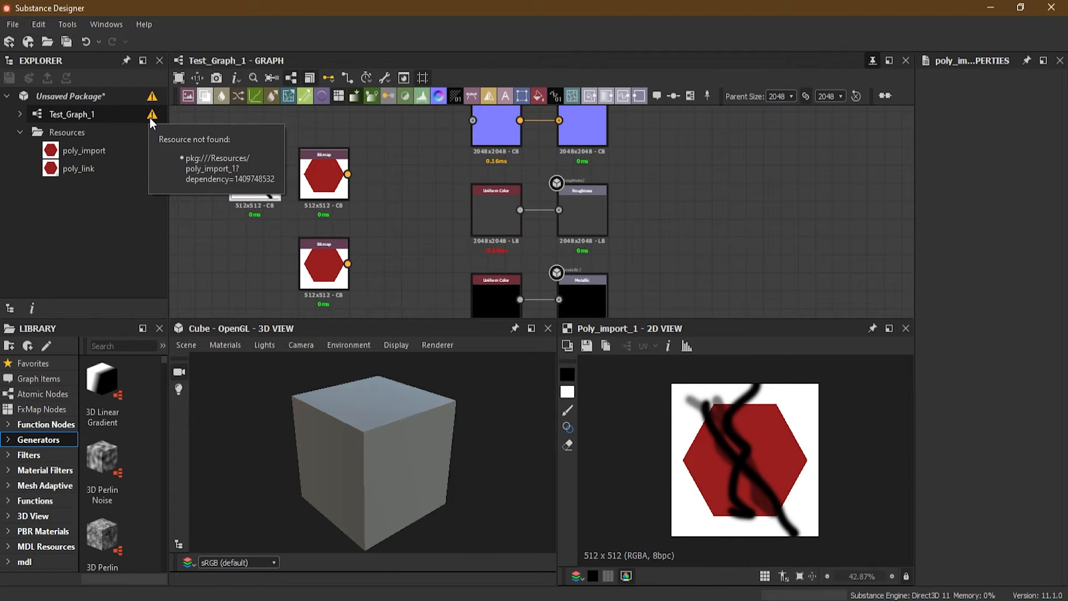
click(250, 192)
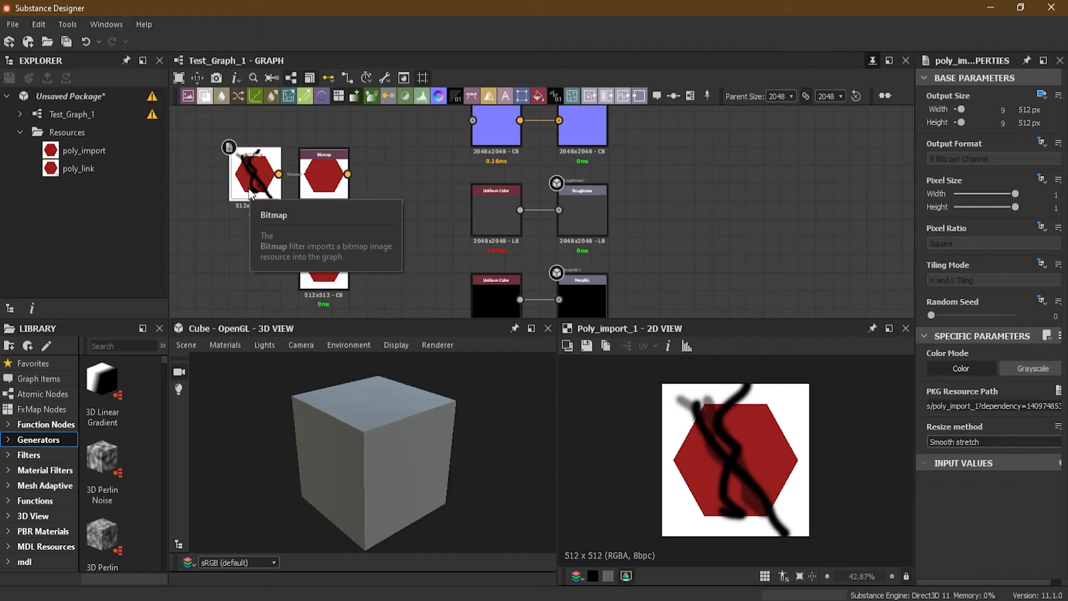
key(Delete)
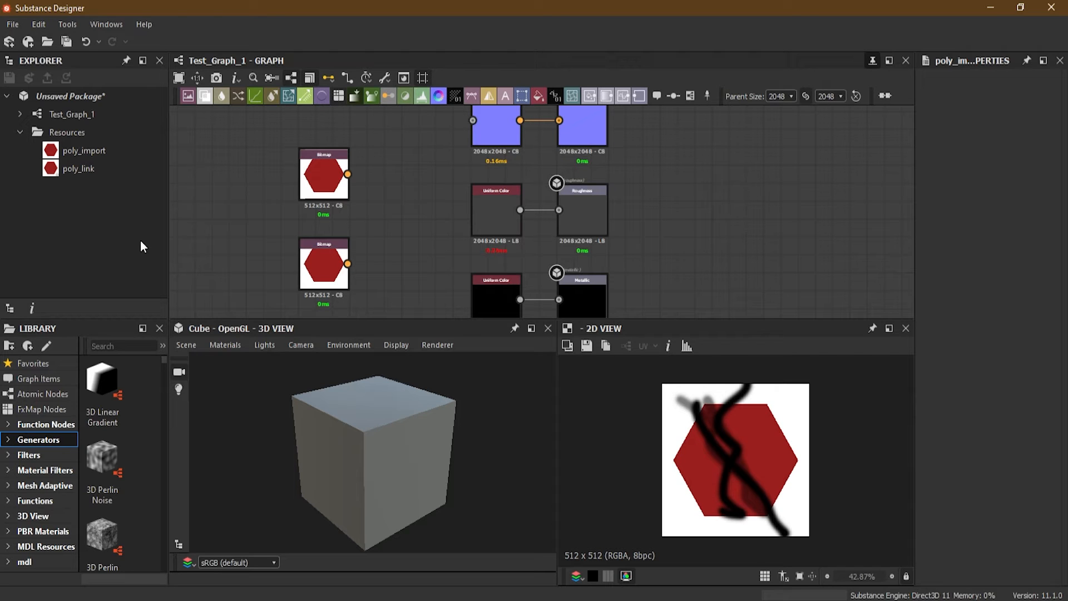
Switch to Photoshop, open poly_link.jpg and paint three curved green strokes over the upper corners and lower edge of the hexagon
click(84, 175)
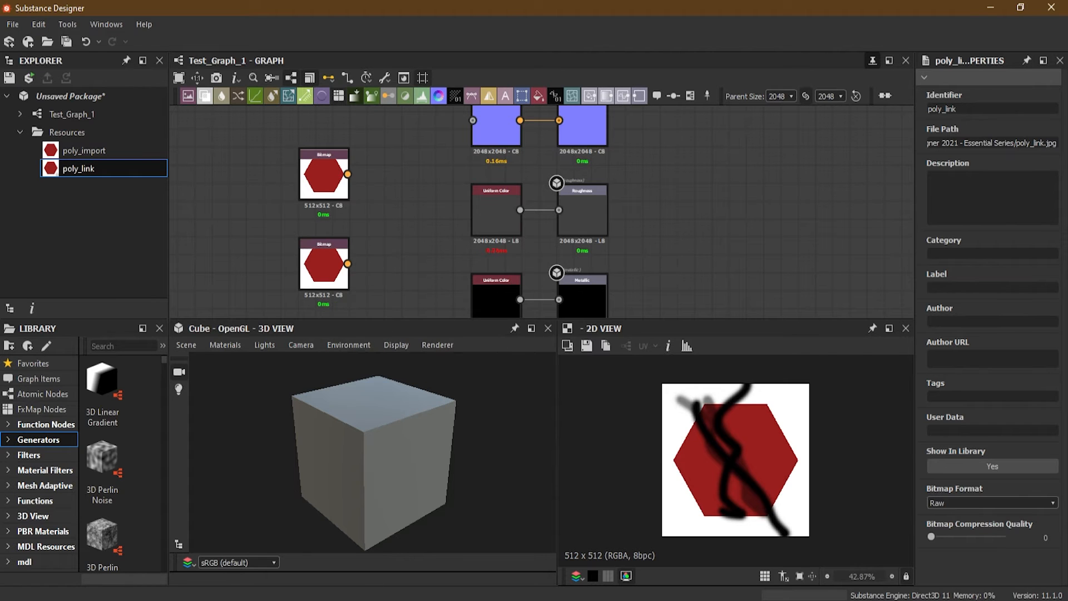
click(359, 600)
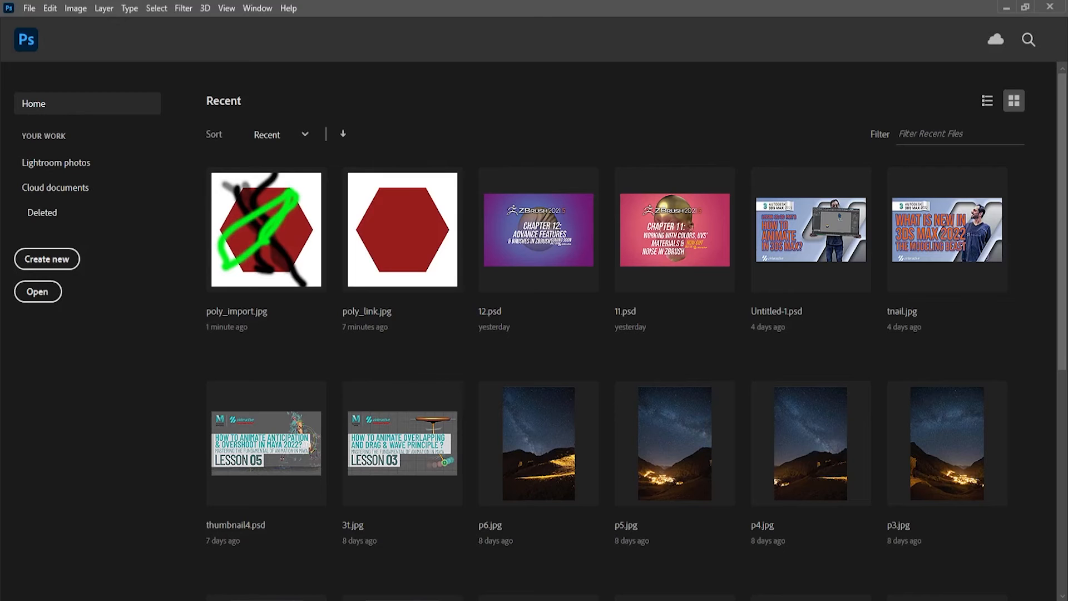
click(405, 228)
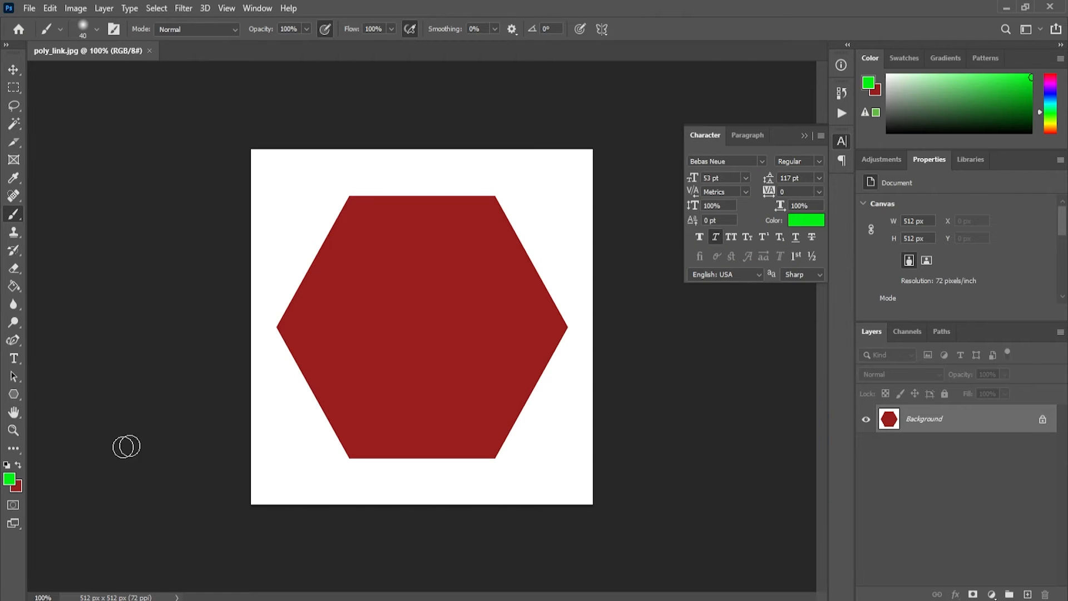
mouse_move(298, 183)
mouse_down()
mouse_move(318, 287)
mouse_move(365, 309)
mouse_up()
mouse_move(534, 180)
mouse_down()
mouse_move(544, 258)
mouse_move(489, 308)
mouse_up()
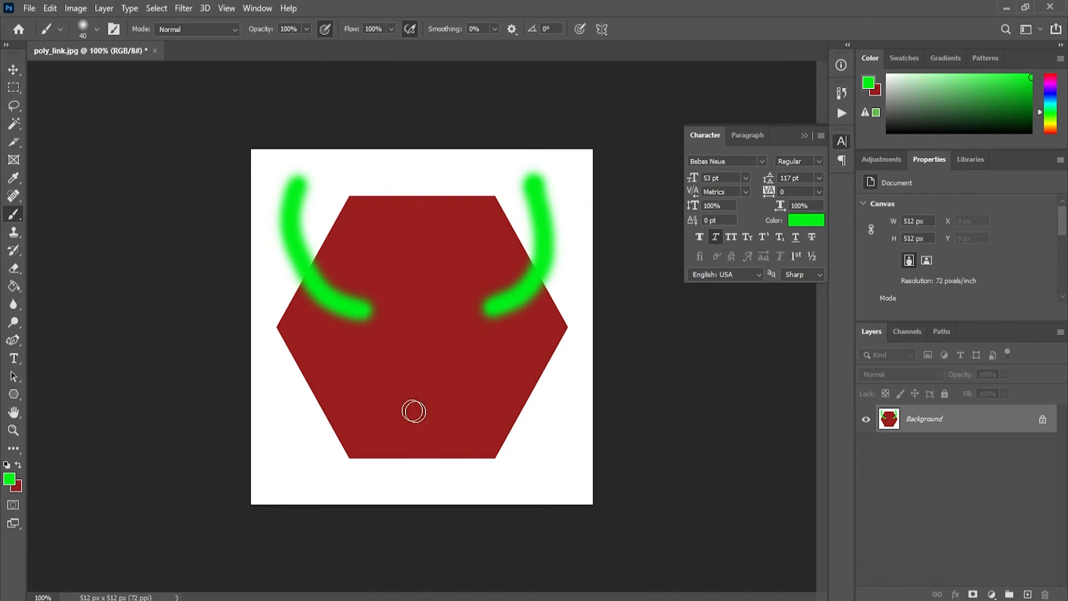
mouse_move(421, 389)
mouse_down()
mouse_move(429, 474)
mouse_move(448, 485)
mouse_up()
Save and close poly_link.jpg, and switch back to Substance Designer to see the linked bitmap
click(29, 7)
click(83, 162)
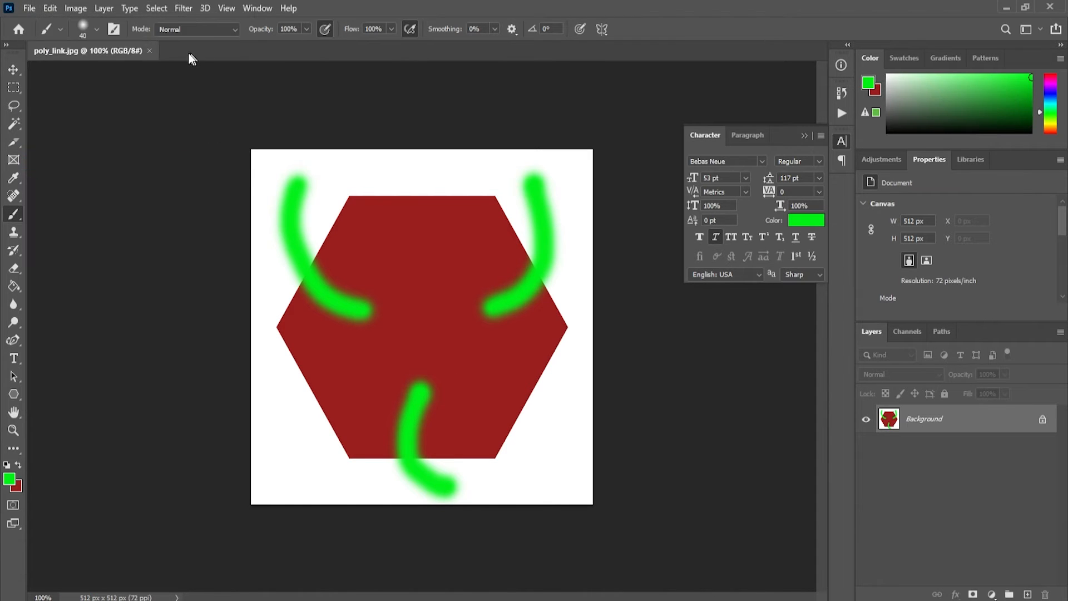
click(149, 50)
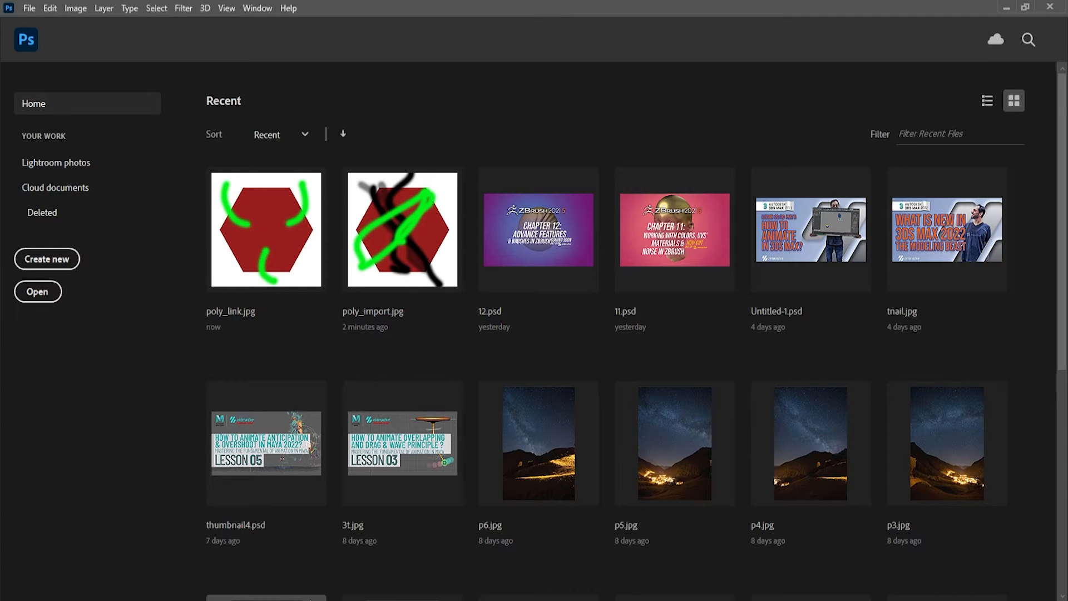
key(alt+Tab)
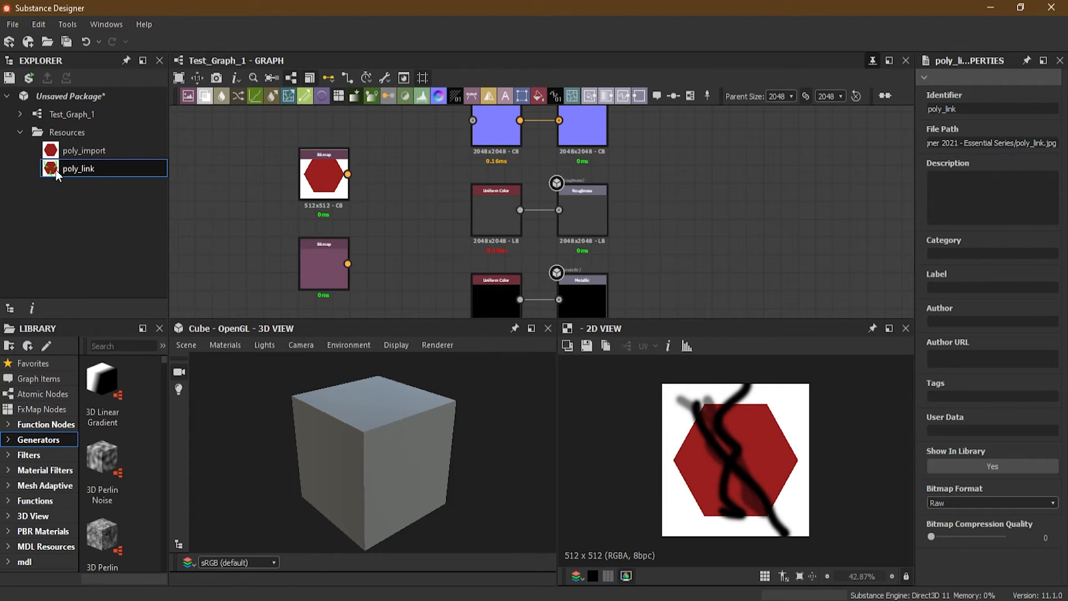
Display the linked bitmap node in the 2D view, and switch to Photoshop to reopen poly_link.jpg
double_click(320, 265)
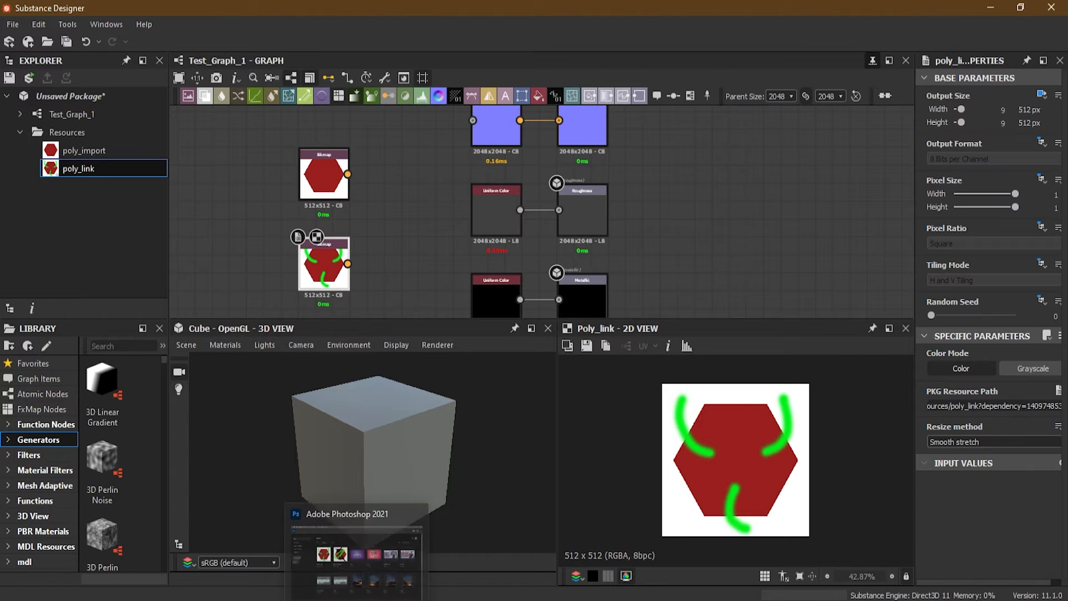
click(357, 600)
click(270, 227)
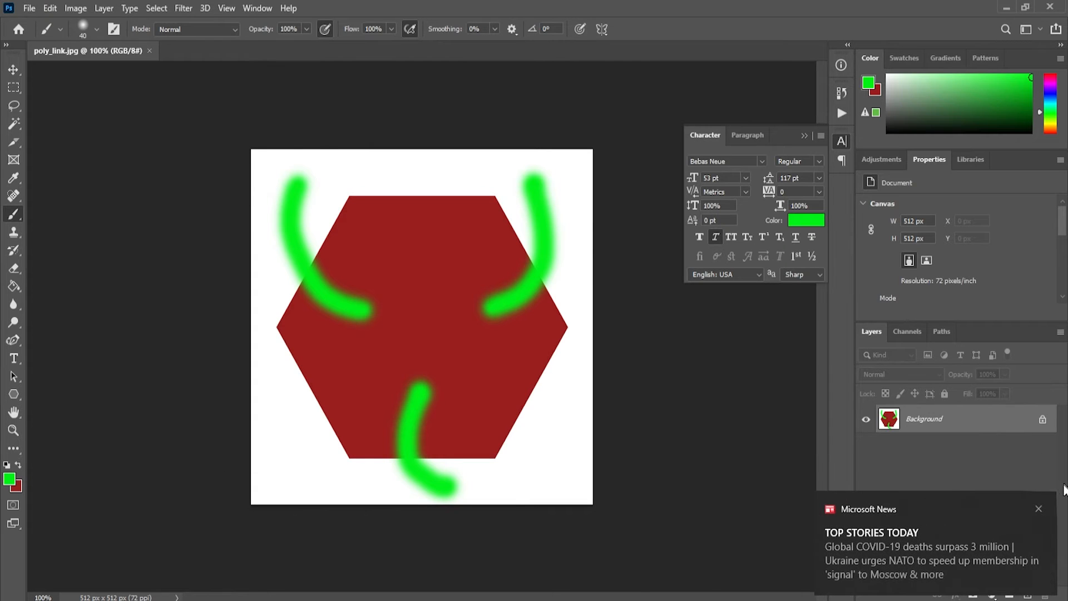
click(1039, 509)
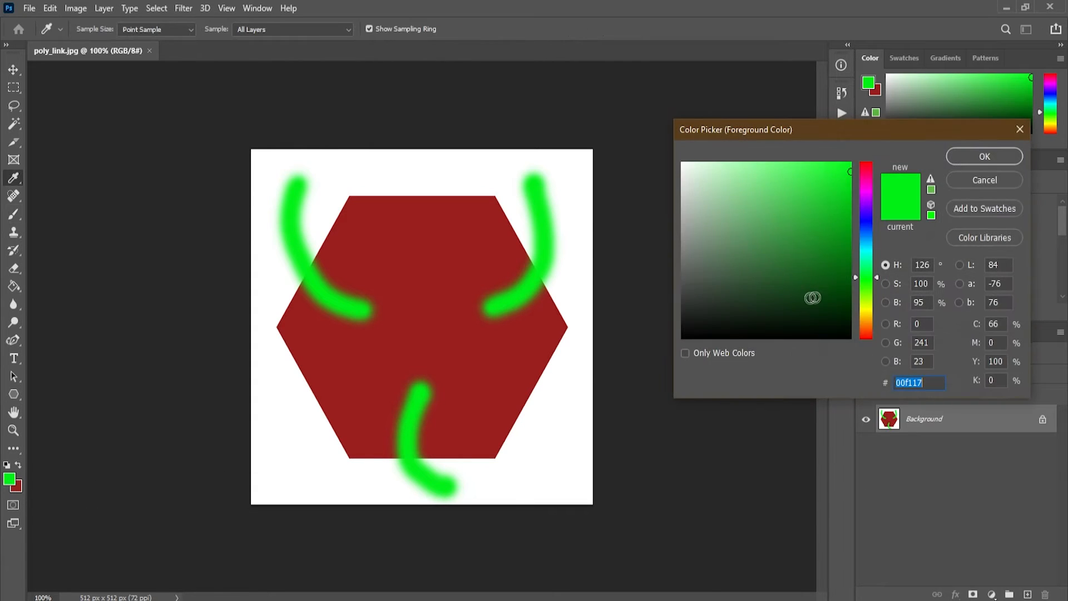
Set the foreground color to blue 0b00f1 and brush three crossing strokes from the hexagon's center toward its top and lower corners
click(866, 220)
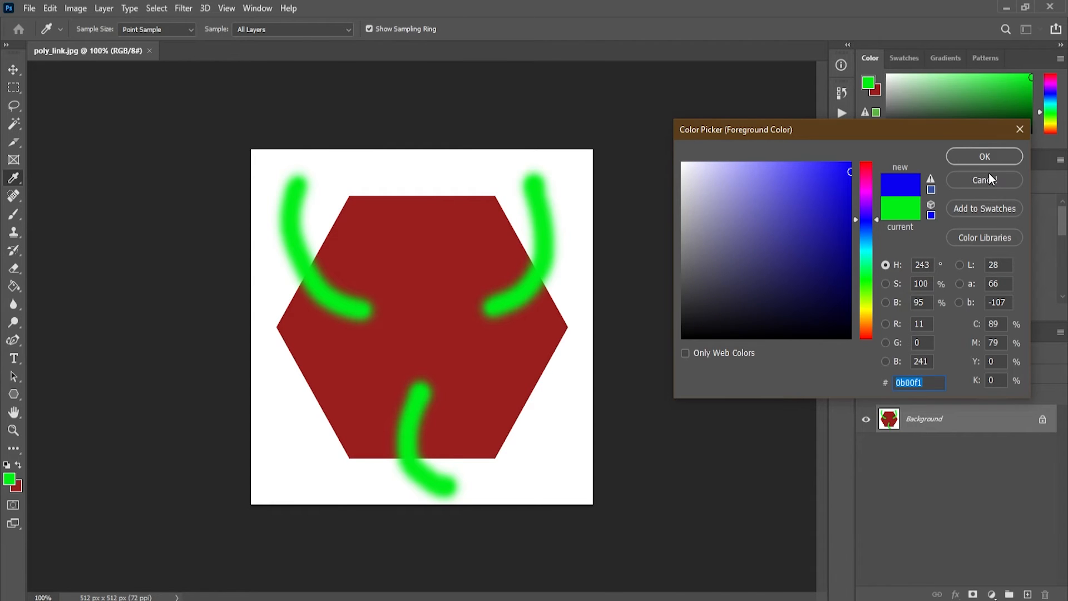
click(985, 156)
key(b)
drag(432, 167, 417, 355)
mouse_move(289, 418)
mouse_down()
mouse_move(434, 275)
mouse_move(526, 454)
mouse_up()
Save poly_link.jpg, return to Substance Designer and move the imported bitmap node slightly higher in the graph
click(29, 8)
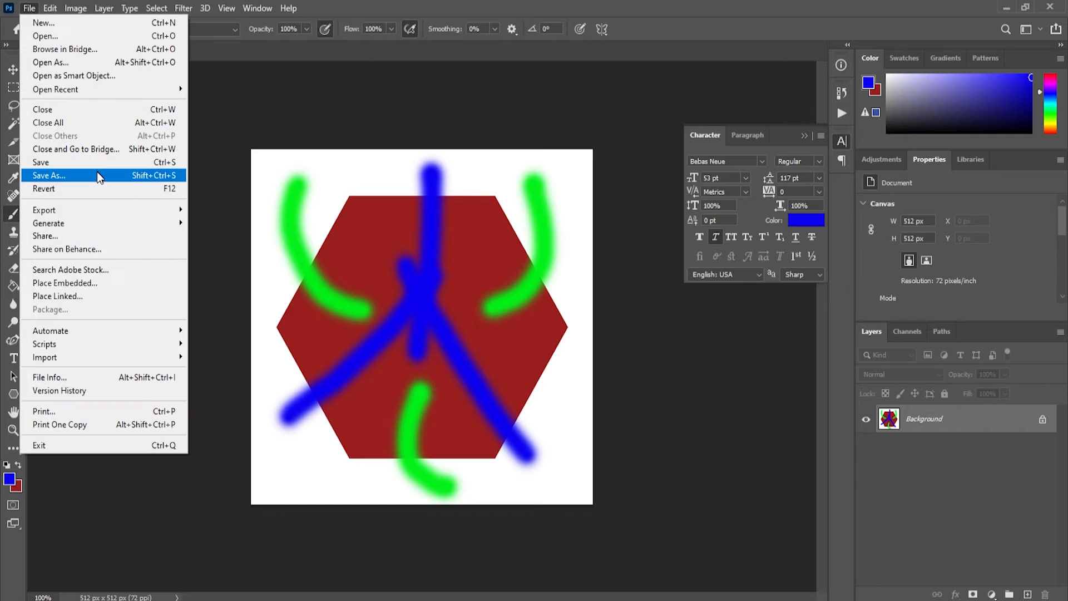
click(56, 160)
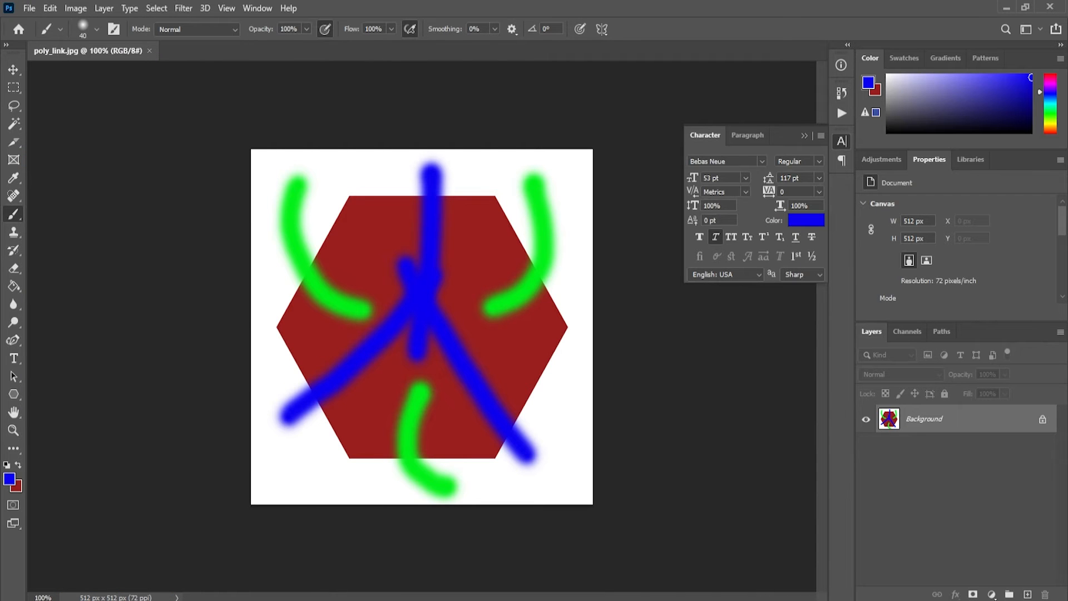
key(alt+Tab)
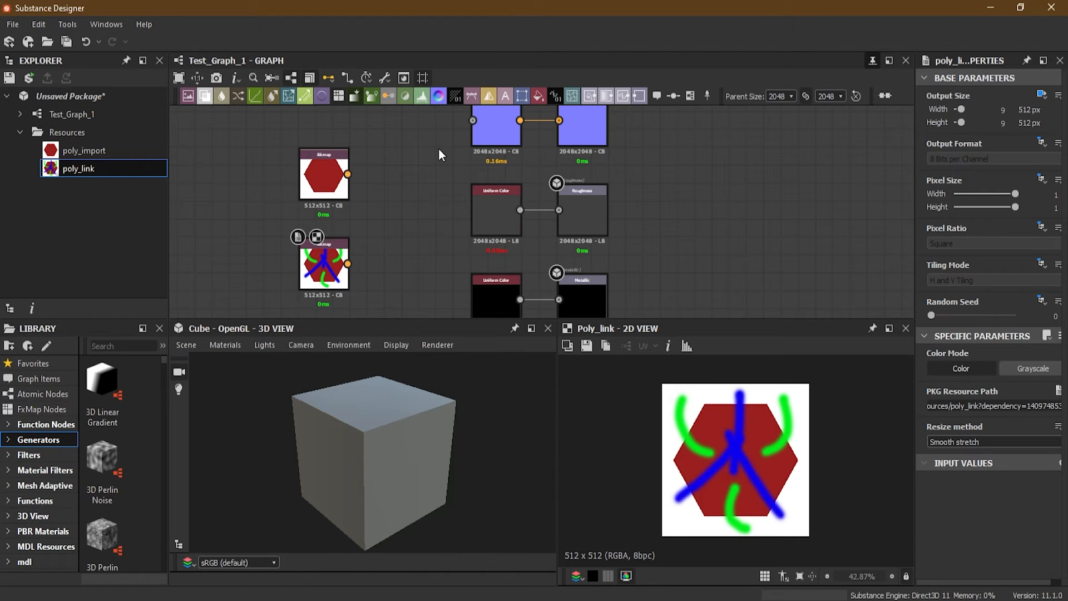
drag(320, 179, 324, 170)
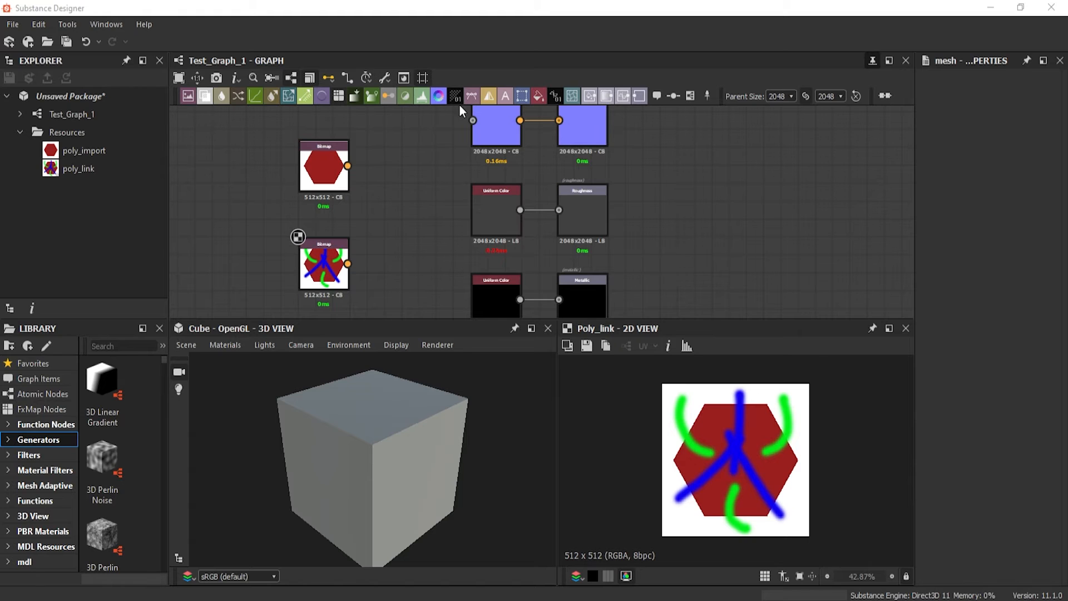
Link the 3D mesh file mesh.fbx to the unsaved package, declining to use it as a UDIM mesh
right_click(60, 96)
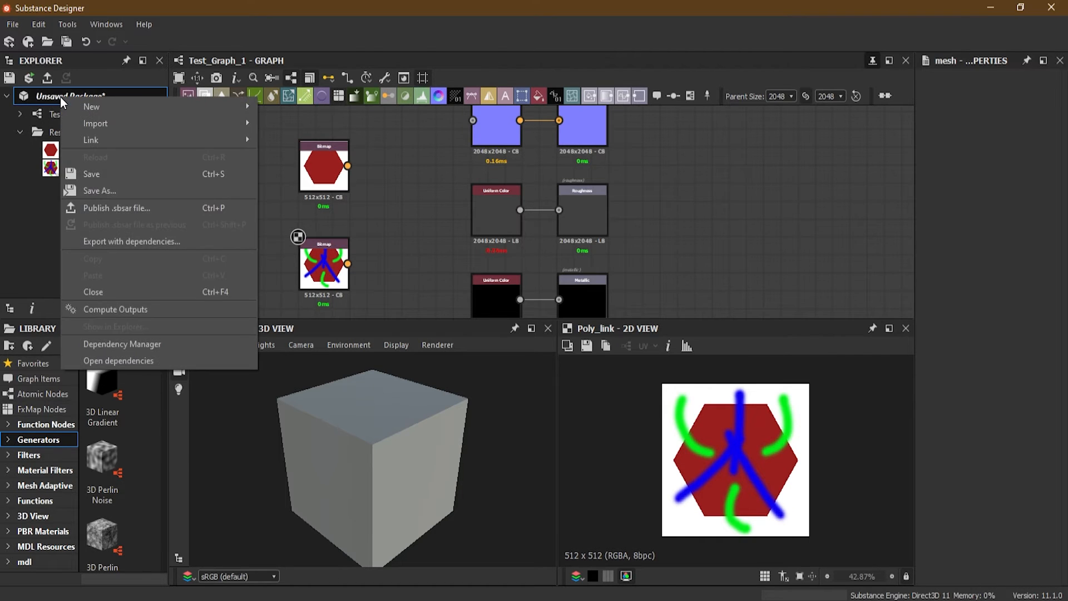
mouse_move(142, 129)
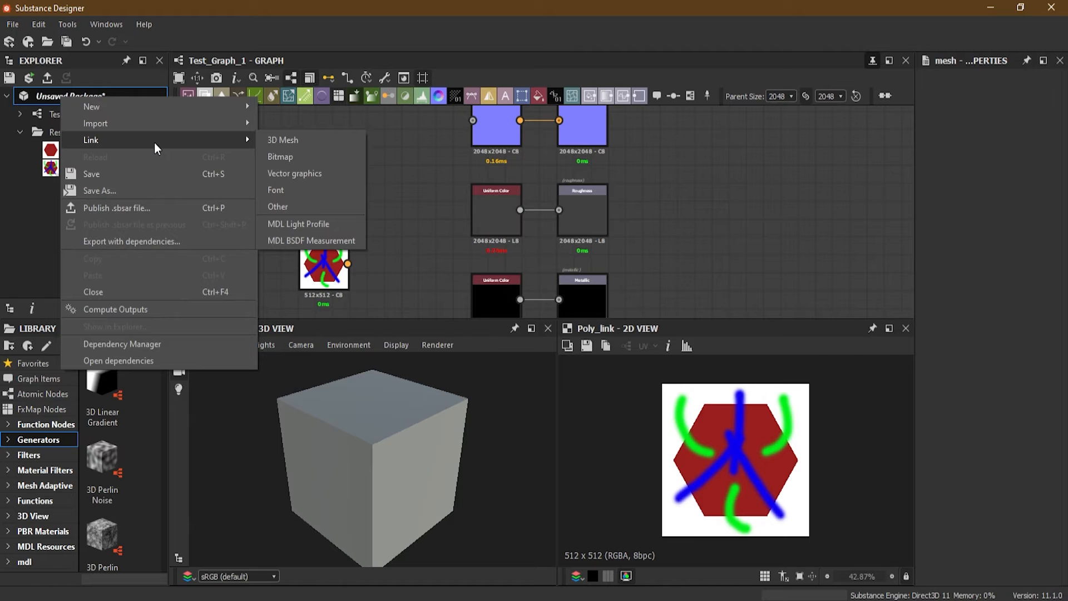
click(314, 142)
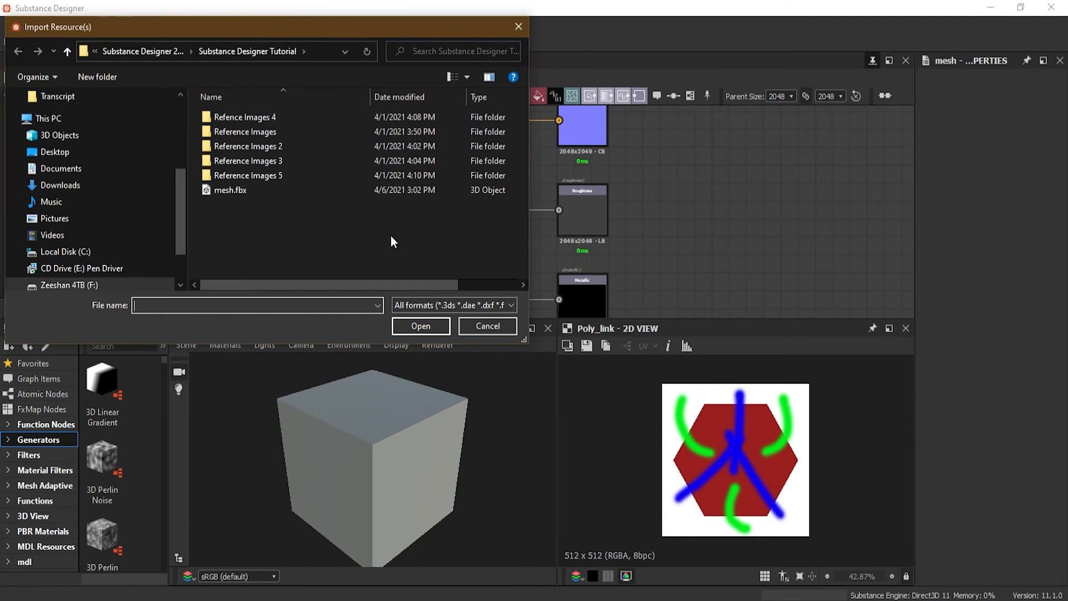
click(265, 192)
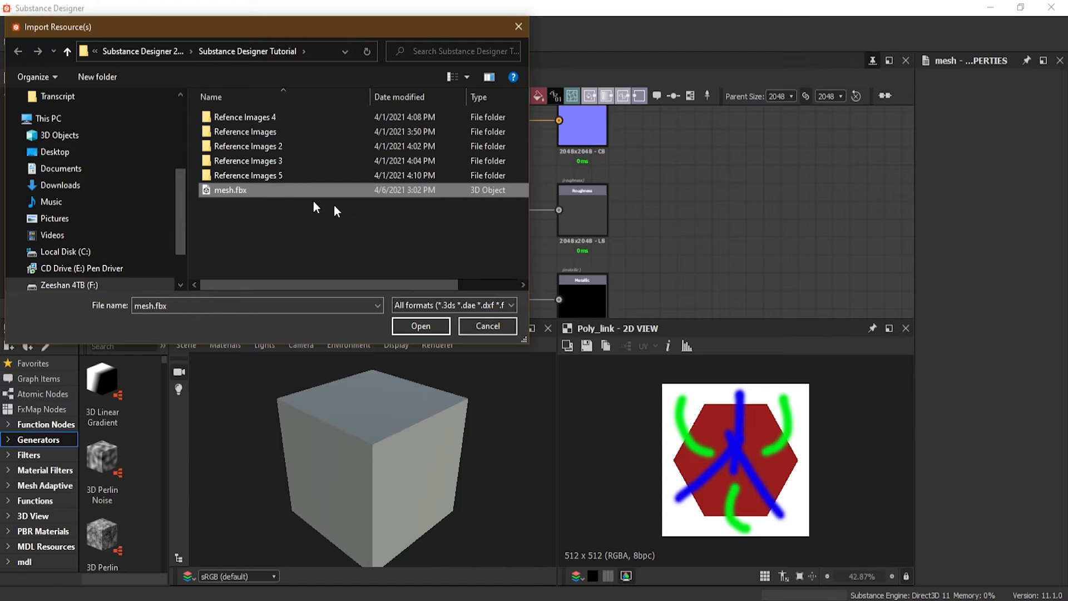
click(419, 325)
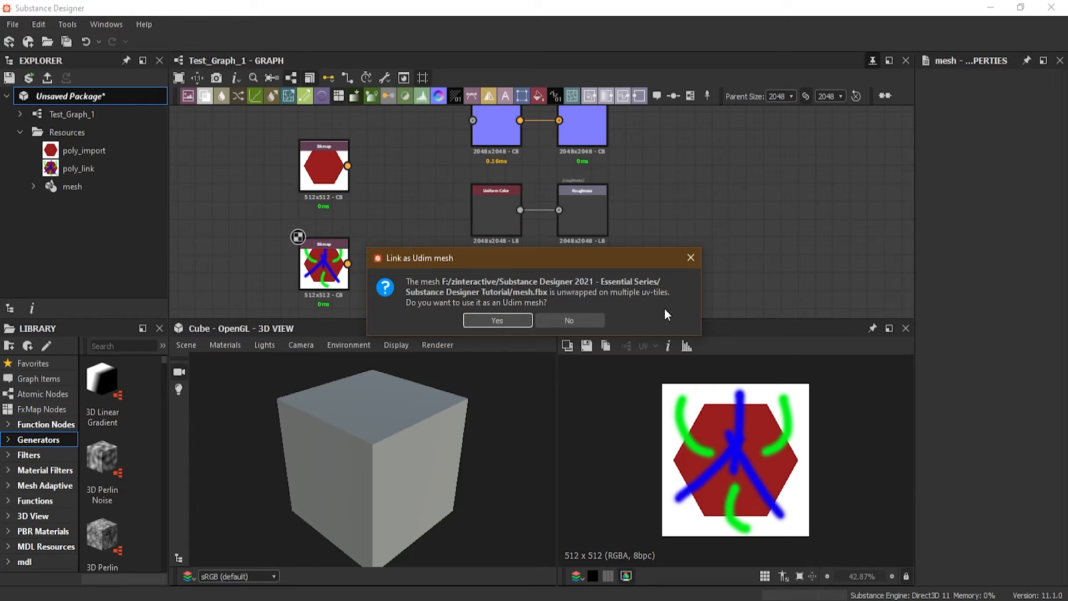
click(579, 324)
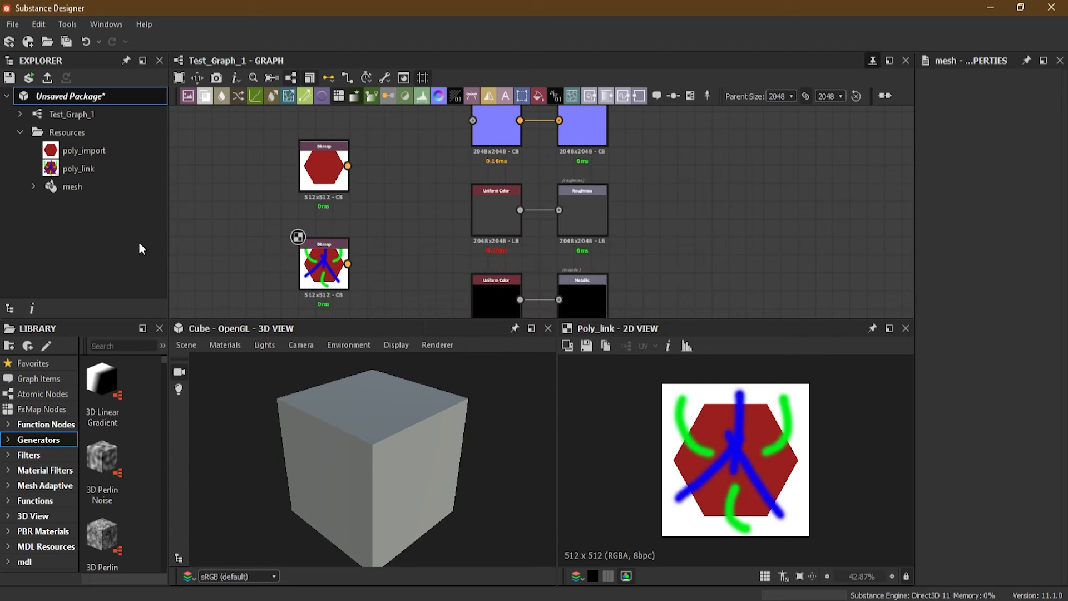
click(88, 239)
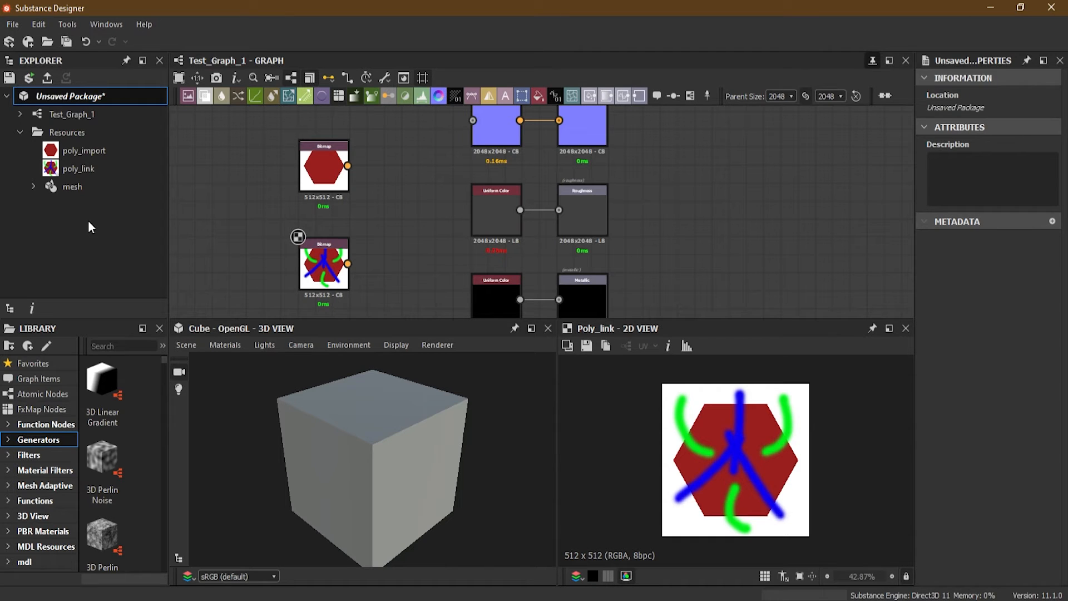
Expand the mesh resource, review its Bake model information settings, and close them without baking
click(34, 187)
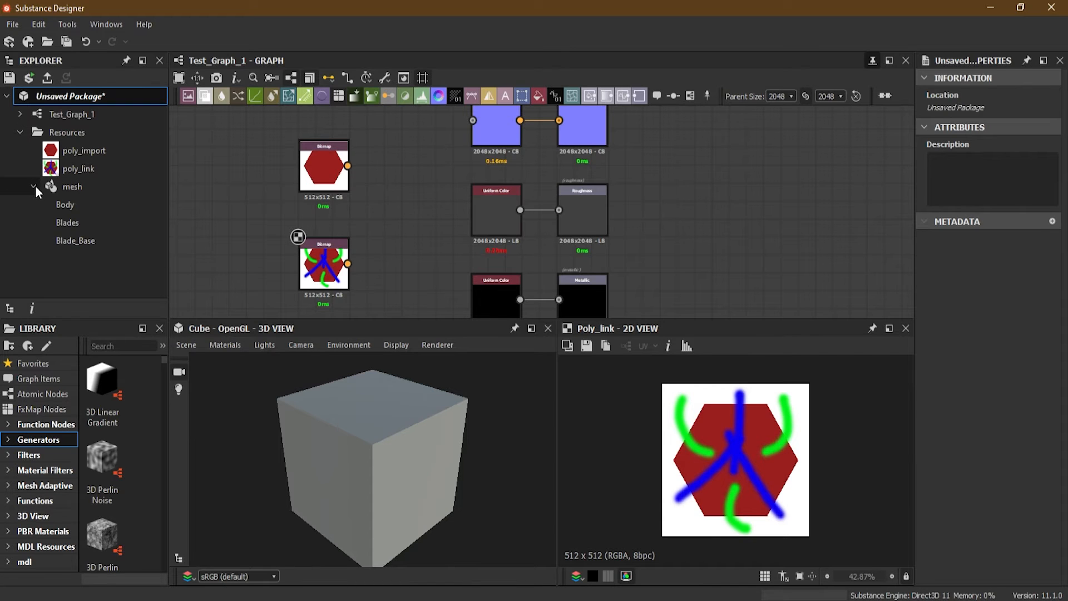
right_click(72, 186)
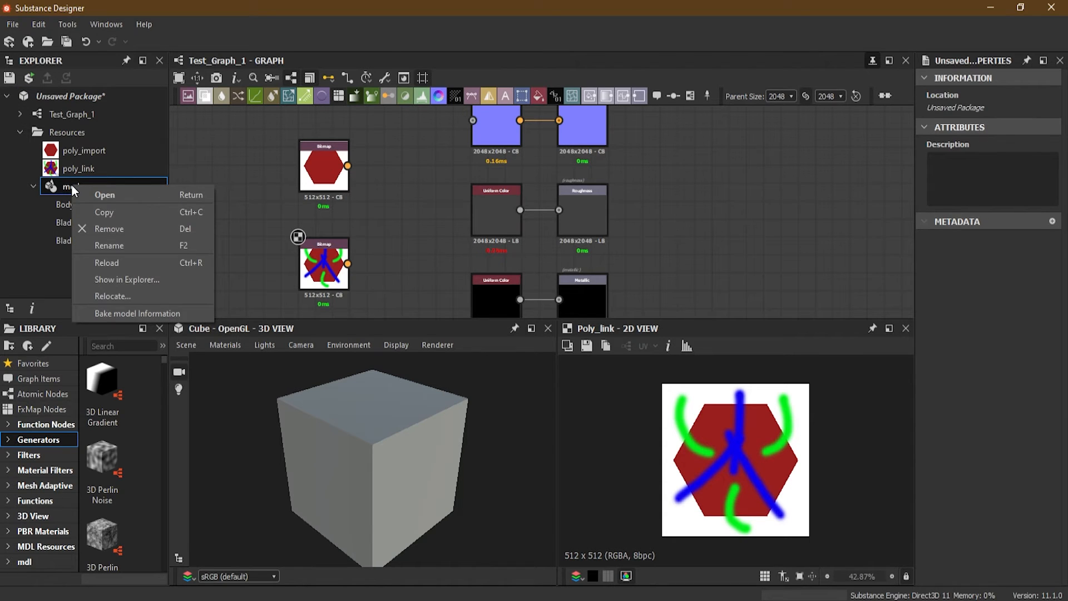
click(165, 313)
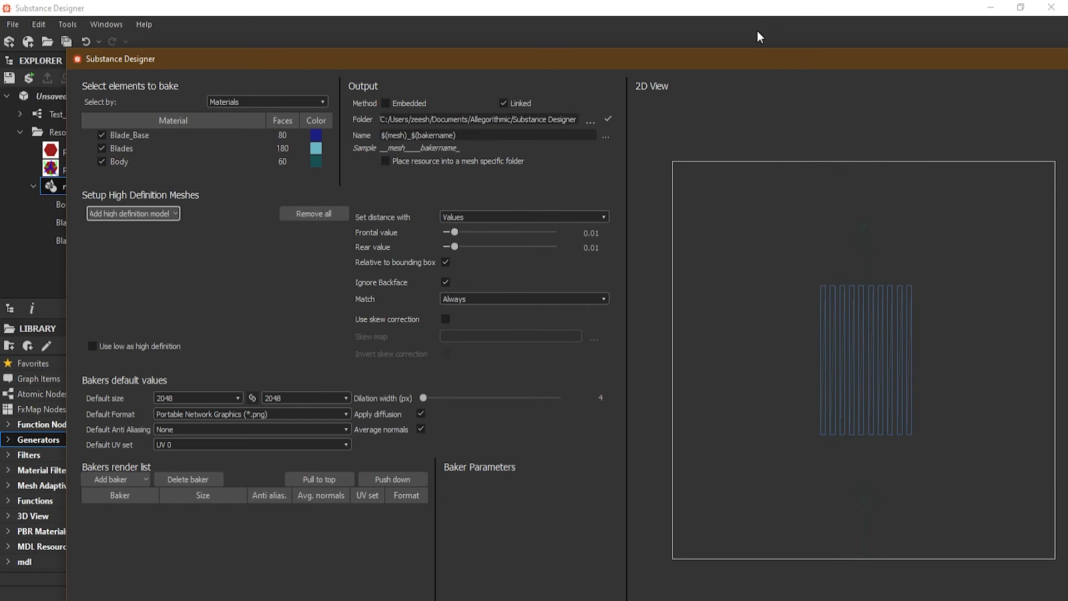
drag(752, 54, 669, 44)
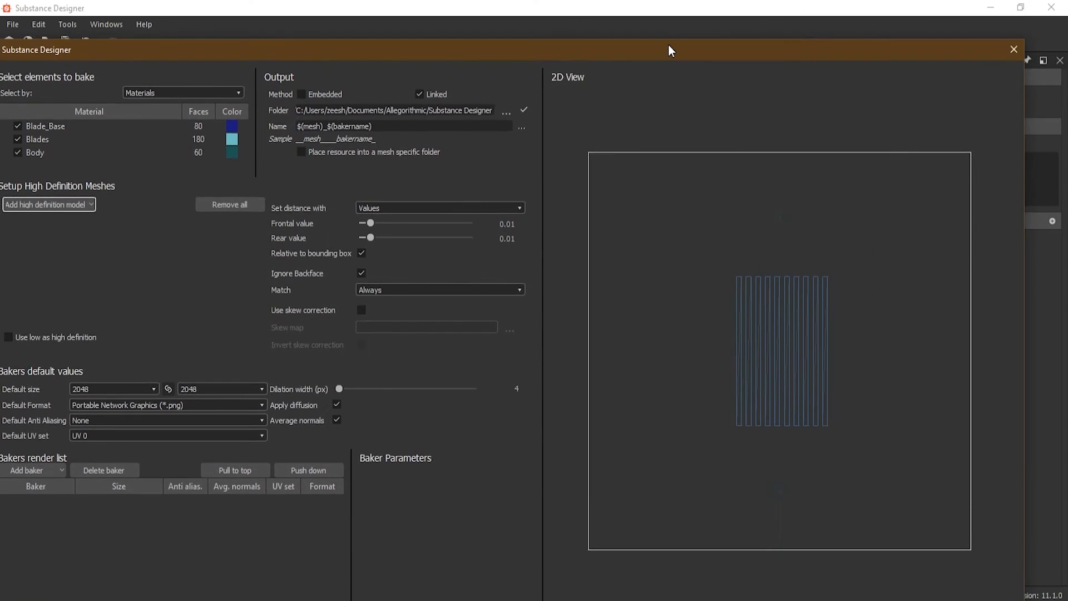
click(1014, 49)
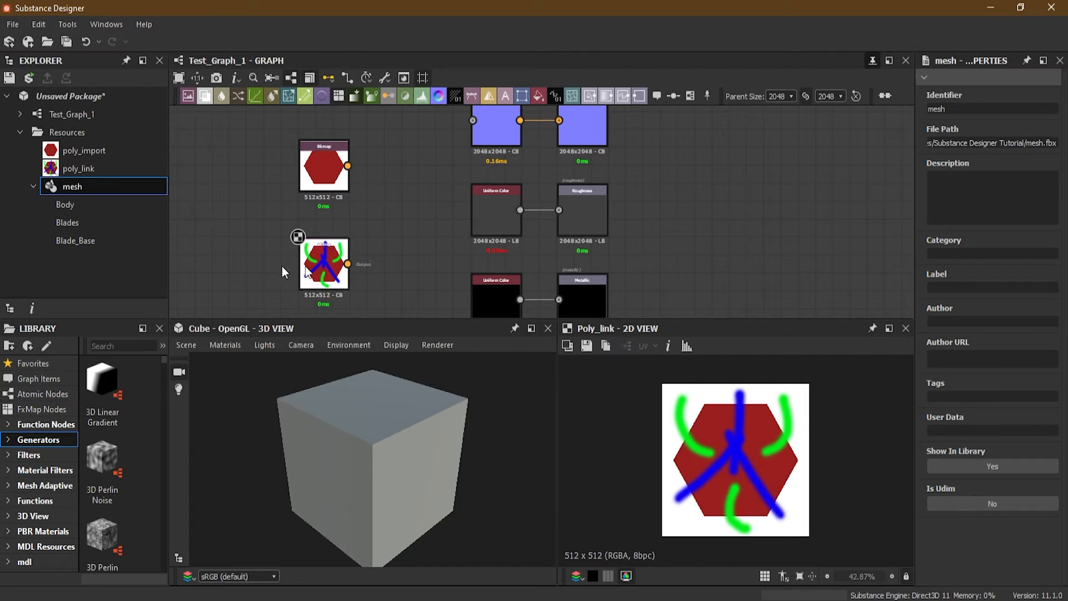
Compare the commands available for the mesh, poly_import and poly_link resources, including Reload, Relocate and Bake model Information
right_click(74, 190)
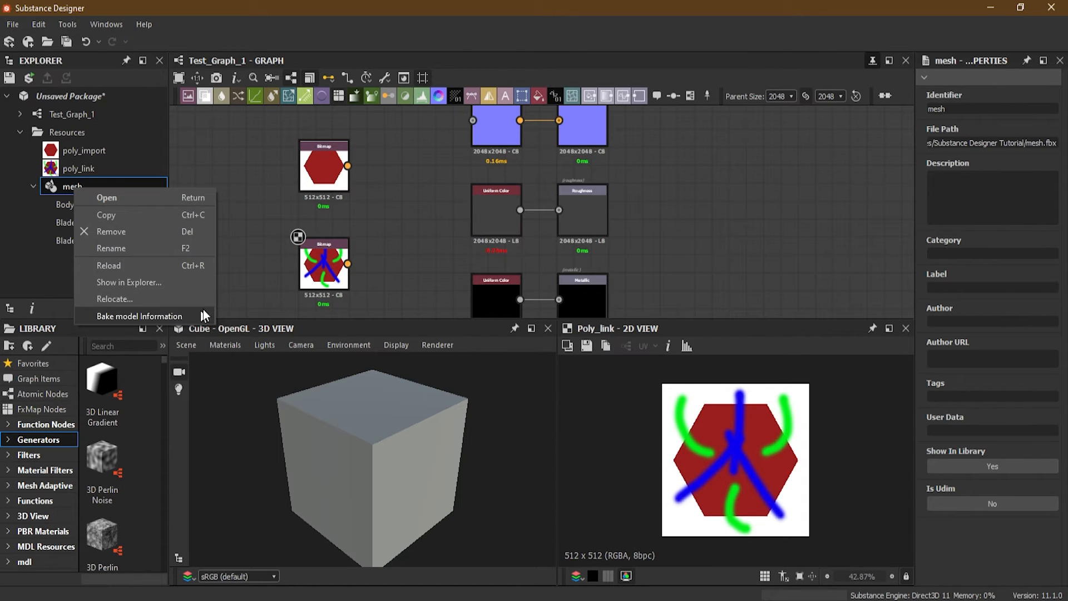
click(245, 255)
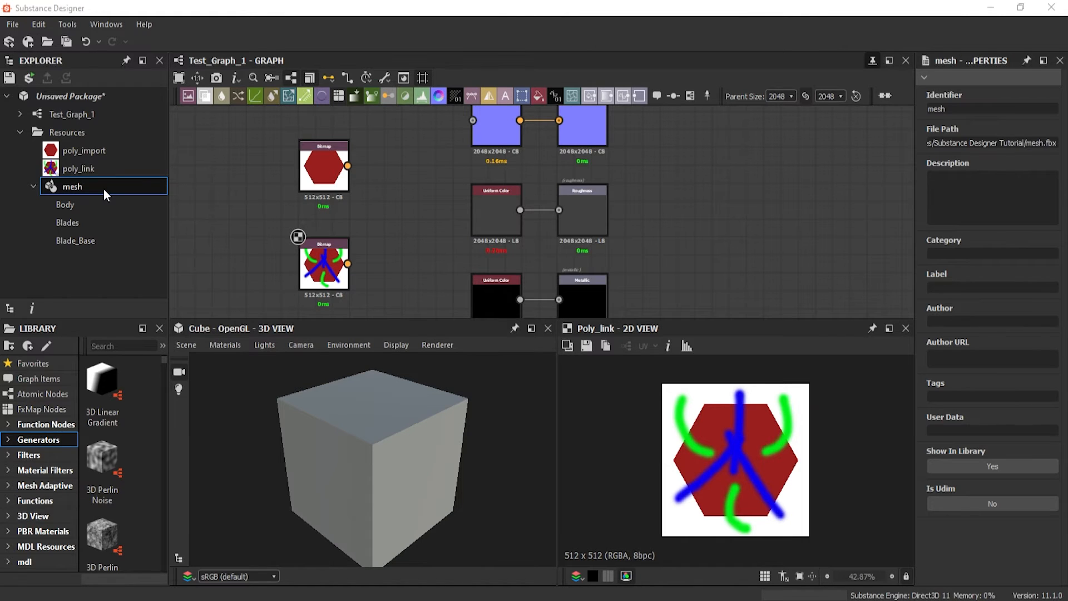
right_click(79, 150)
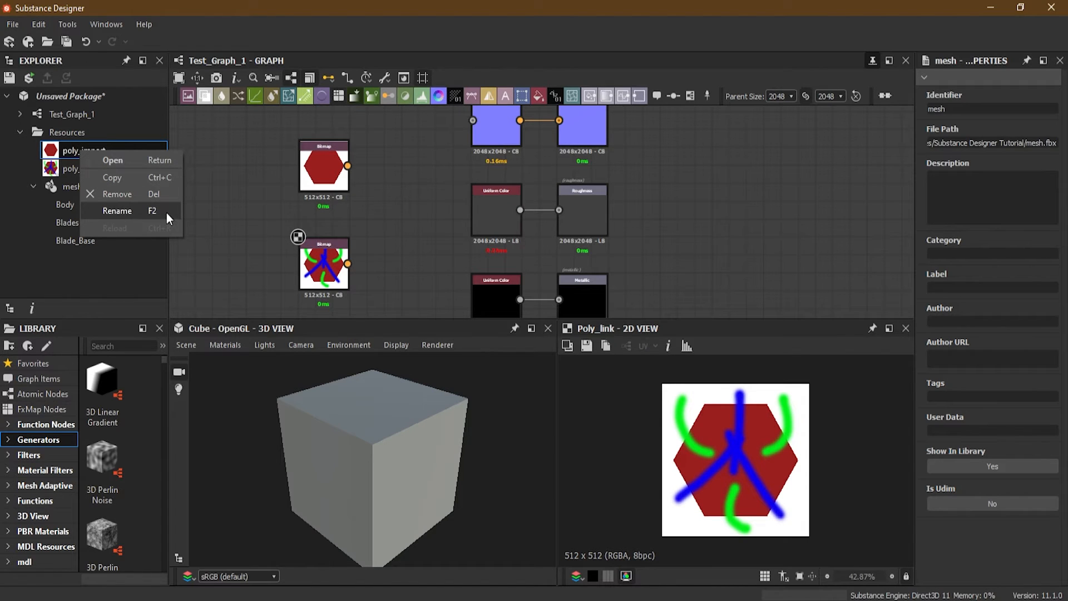
click(134, 252)
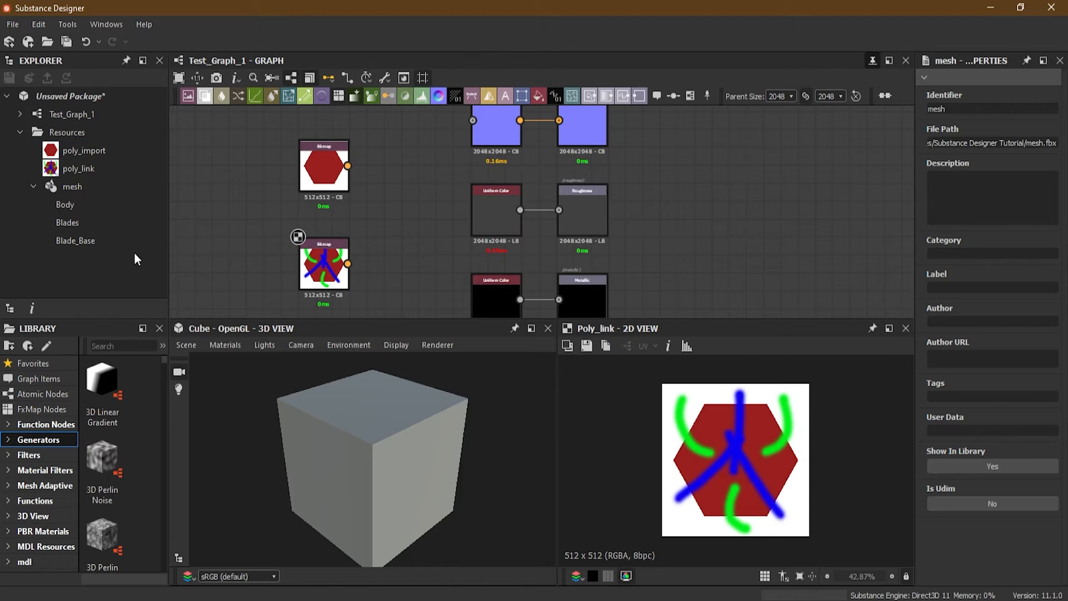
click(88, 167)
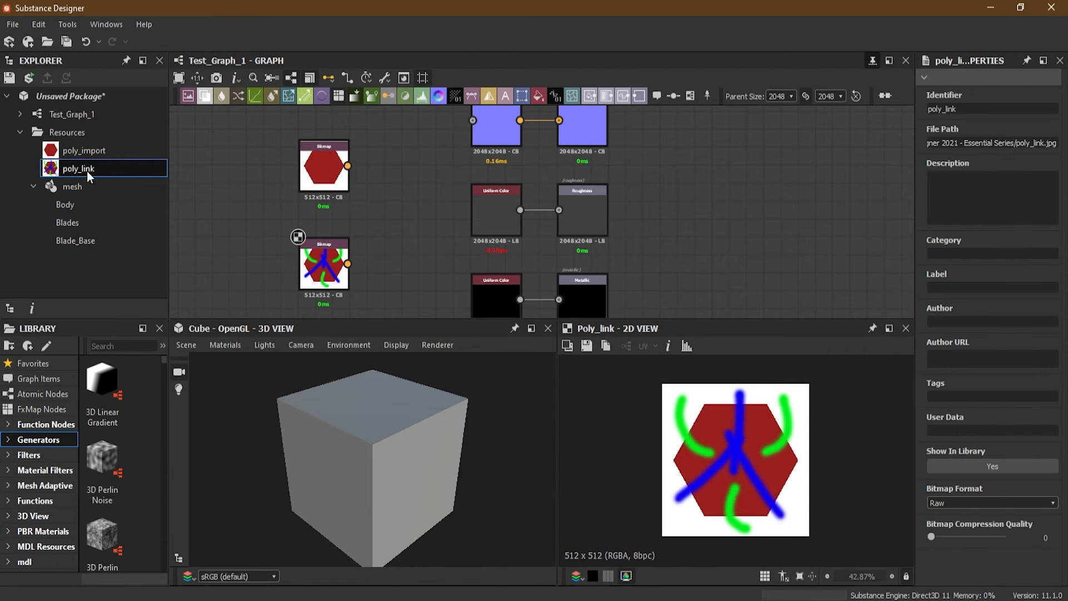
right_click(82, 171)
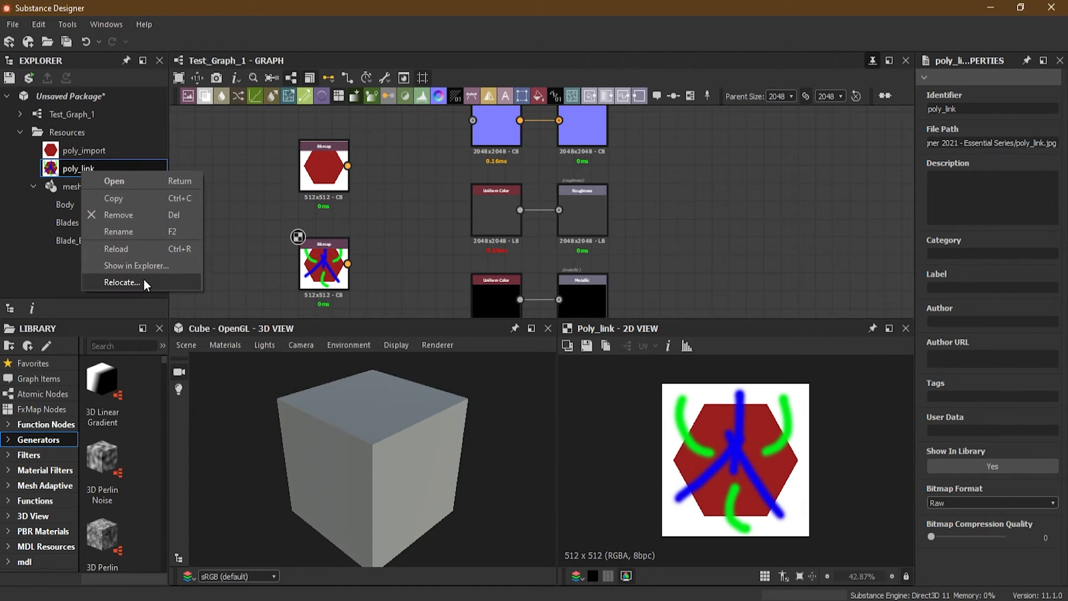
click(92, 148)
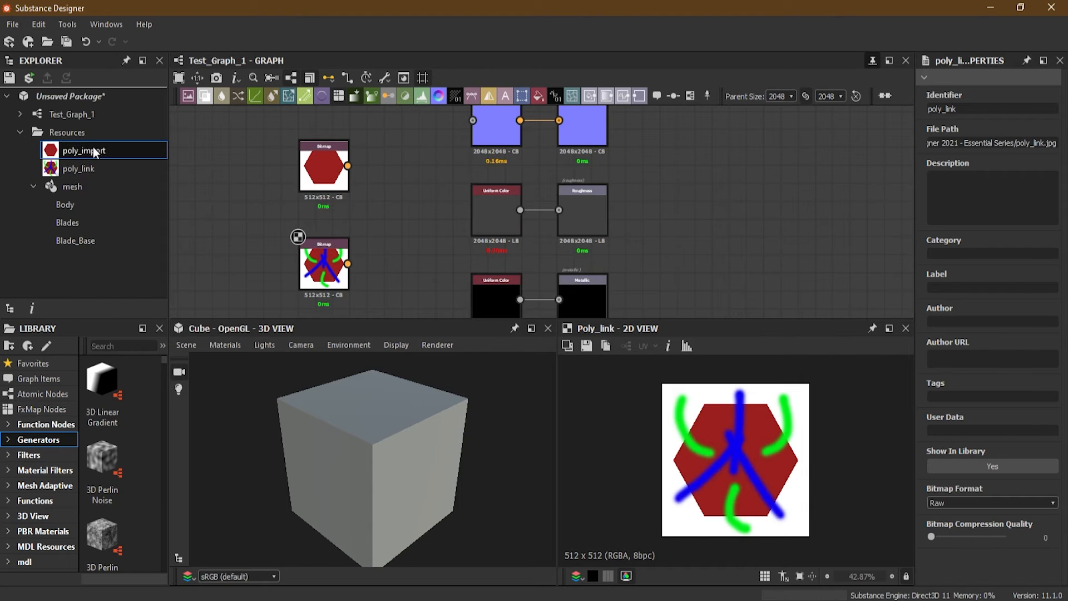
right_click(85, 150)
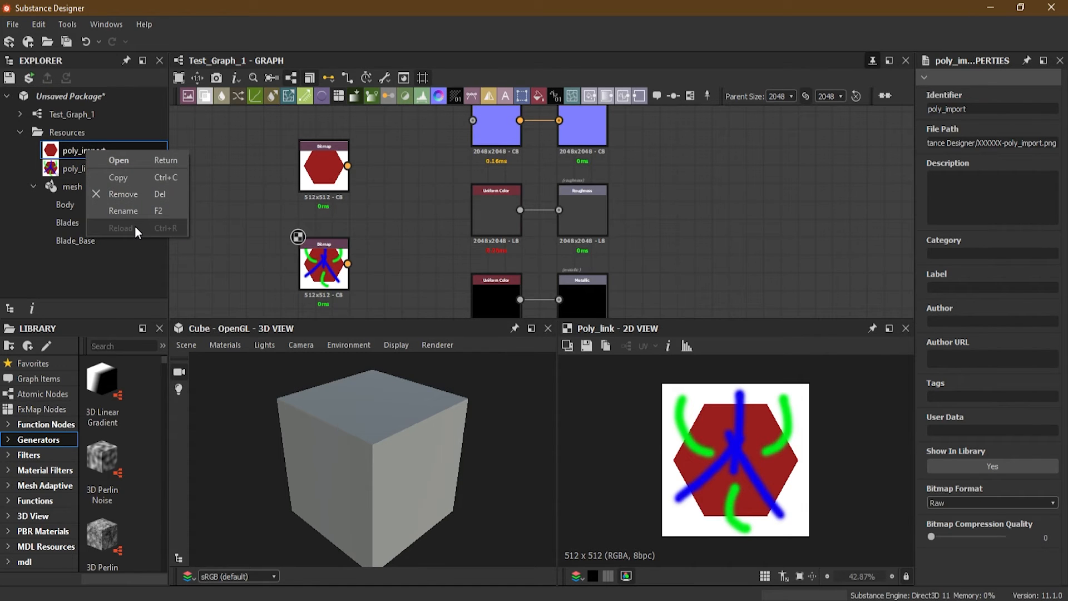
click(78, 190)
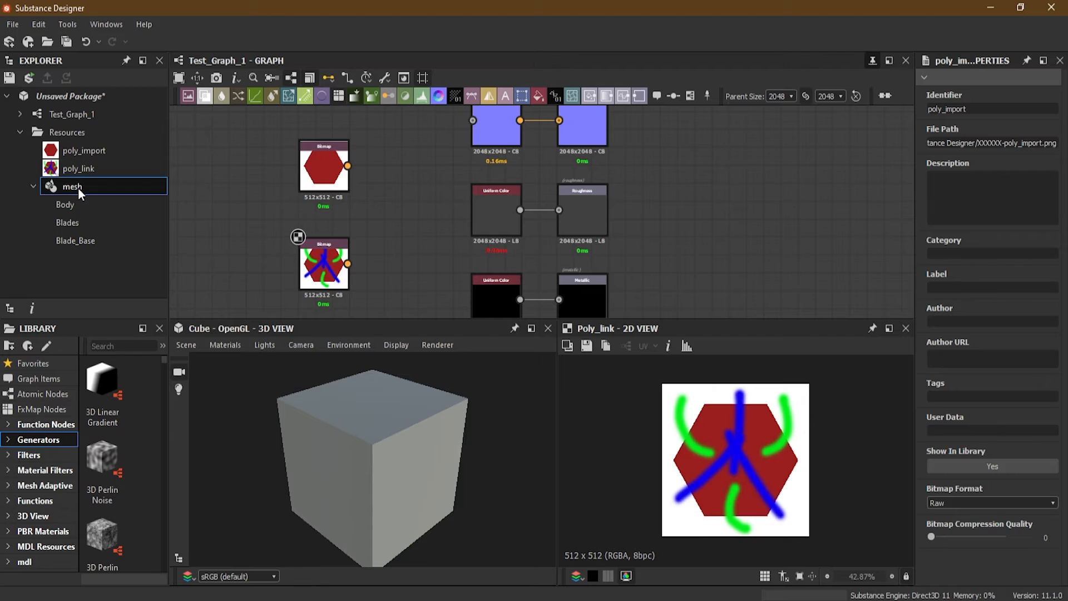
right_click(78, 188)
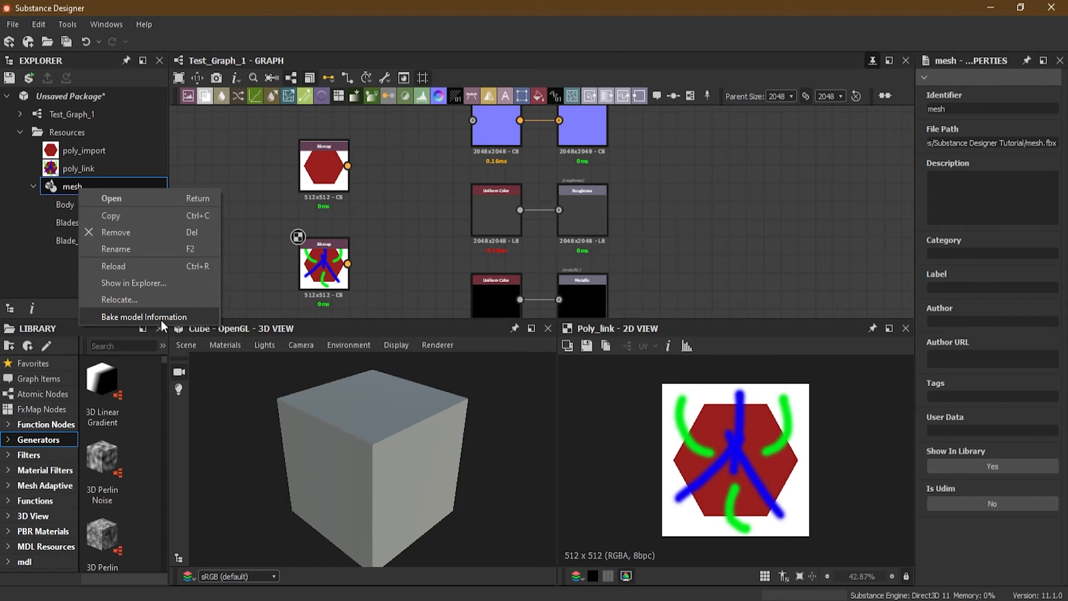
click(53, 260)
Examine the commands and UV tile properties of the mesh's Blades, Body and Blade_Base parts
click(72, 223)
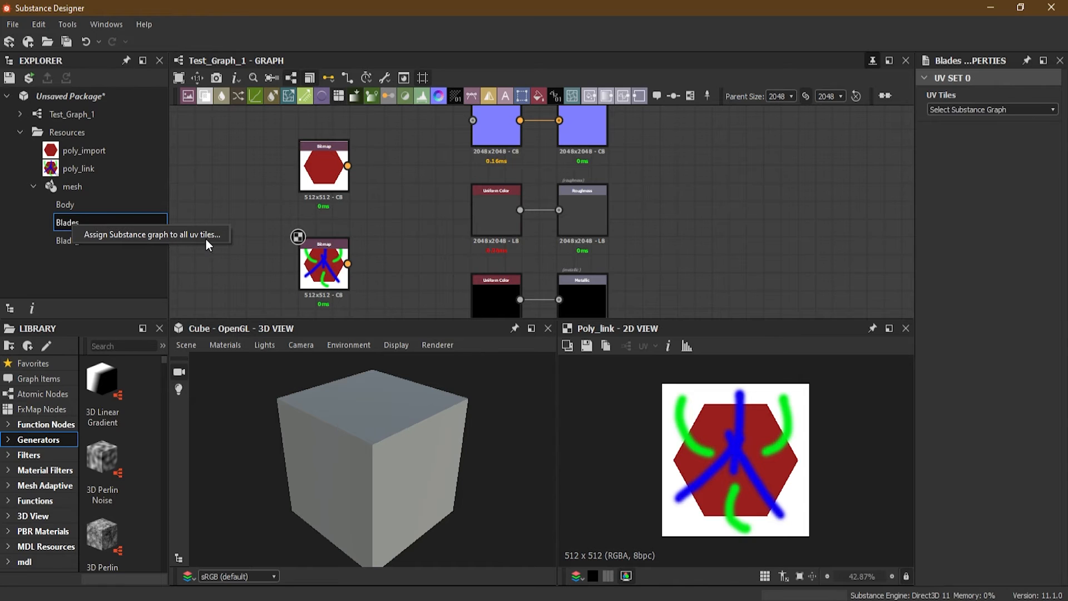
click(88, 205)
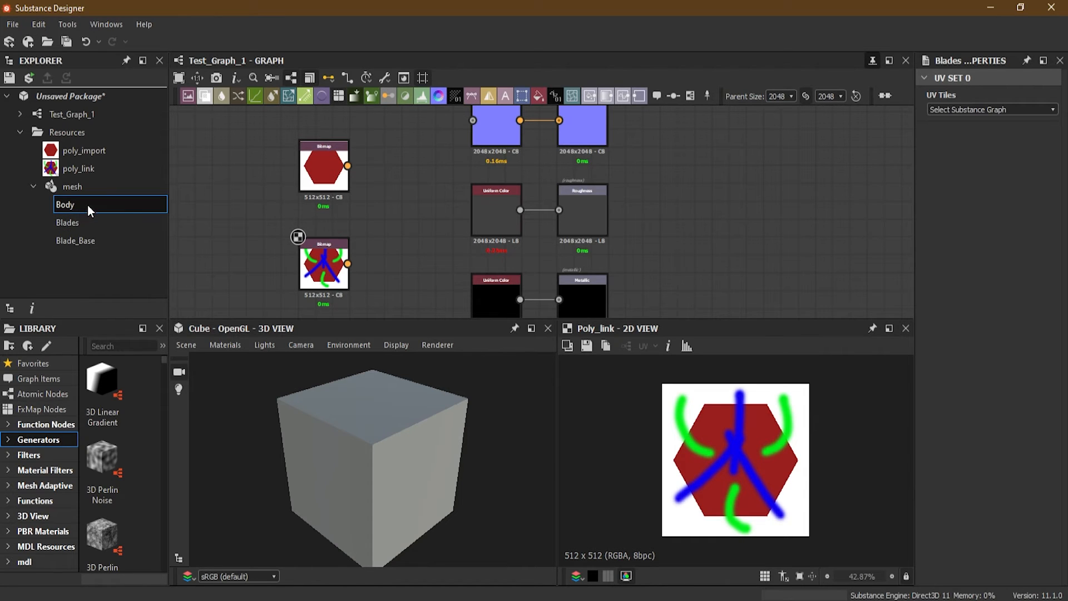
click(98, 242)
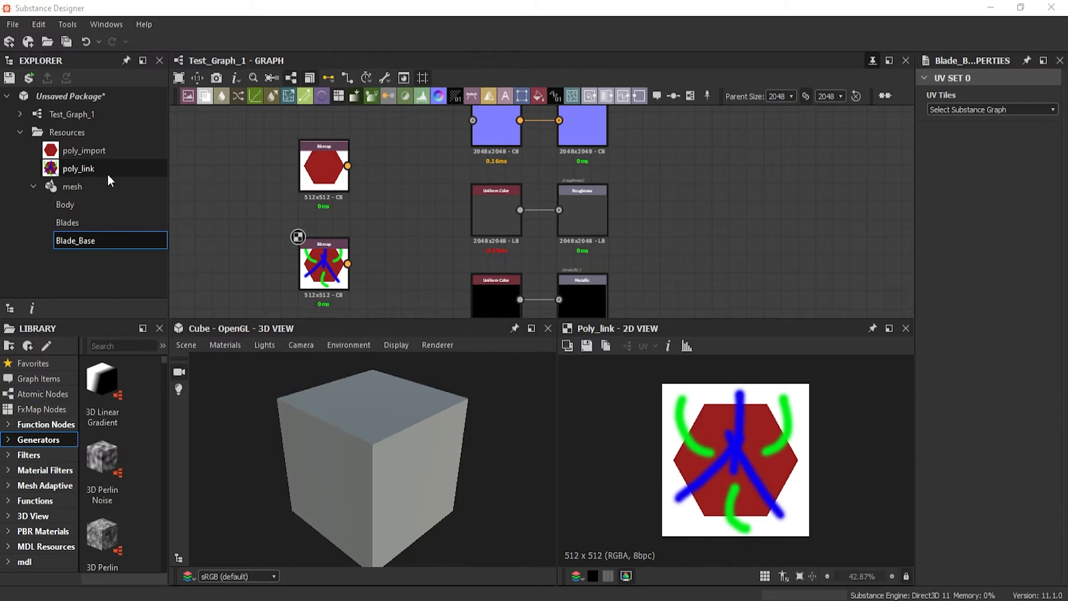
click(108, 279)
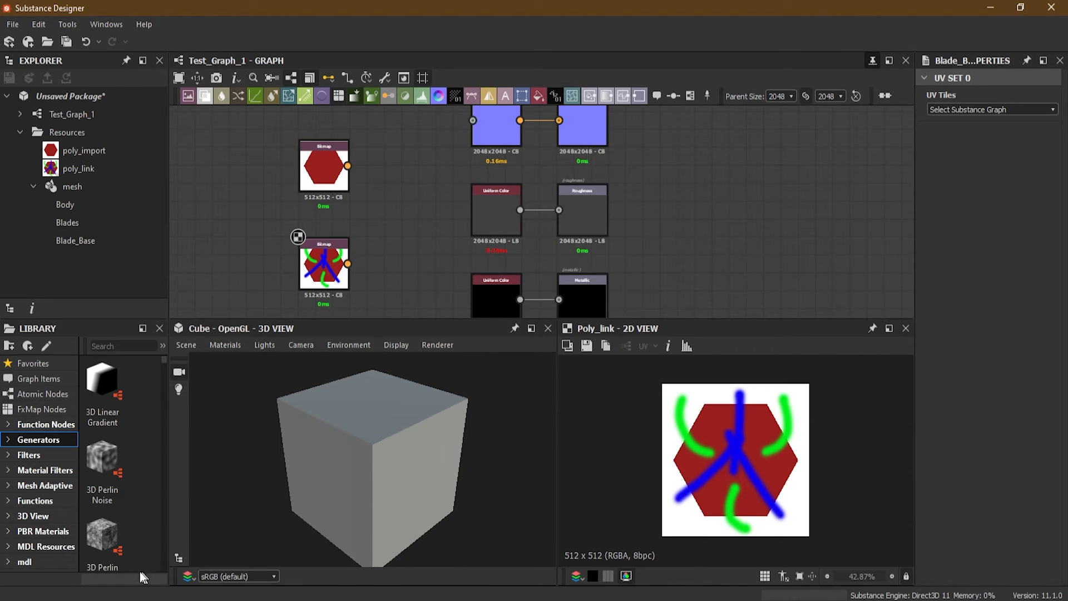
Switch to File Explorer and rename poly_link.jpg in the Substance Designer 2021 - Essential Series folder to ert.jpg
mouse_move(140, 592)
click(89, 556)
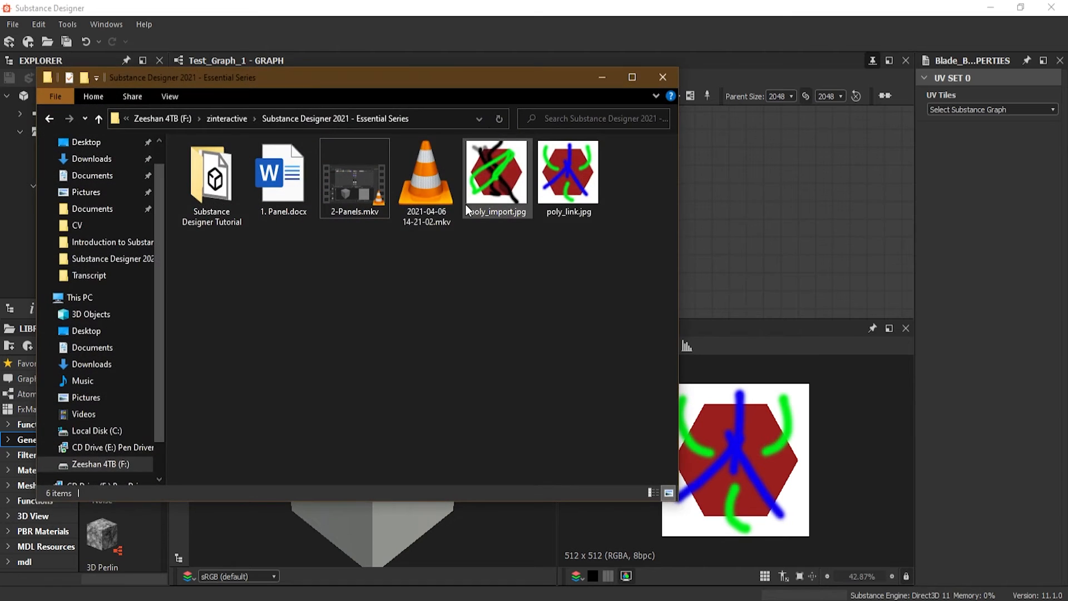
drag(322, 79, 381, 98)
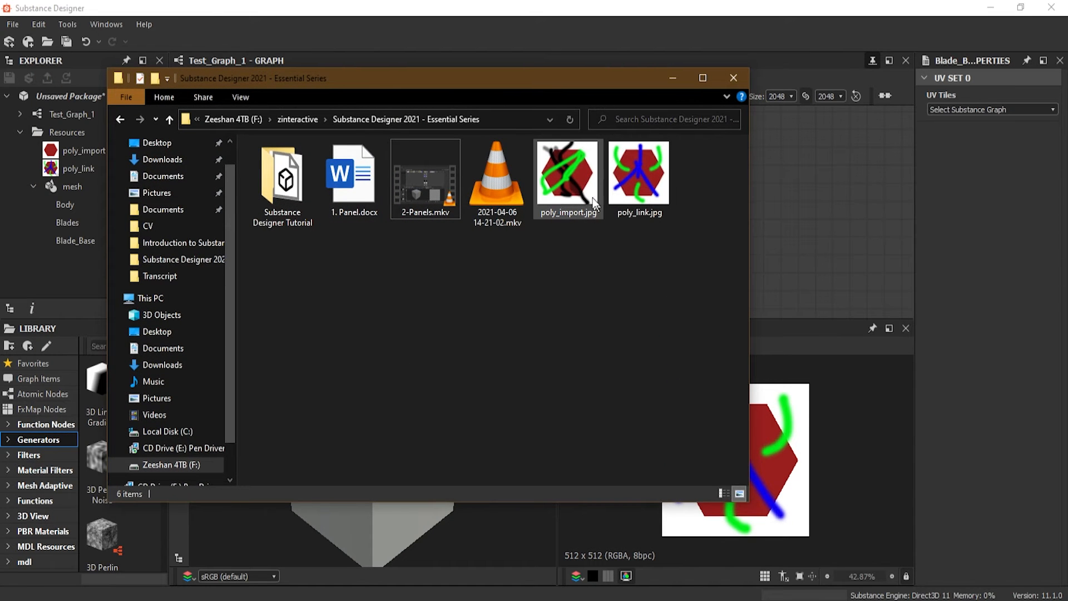
click(580, 168)
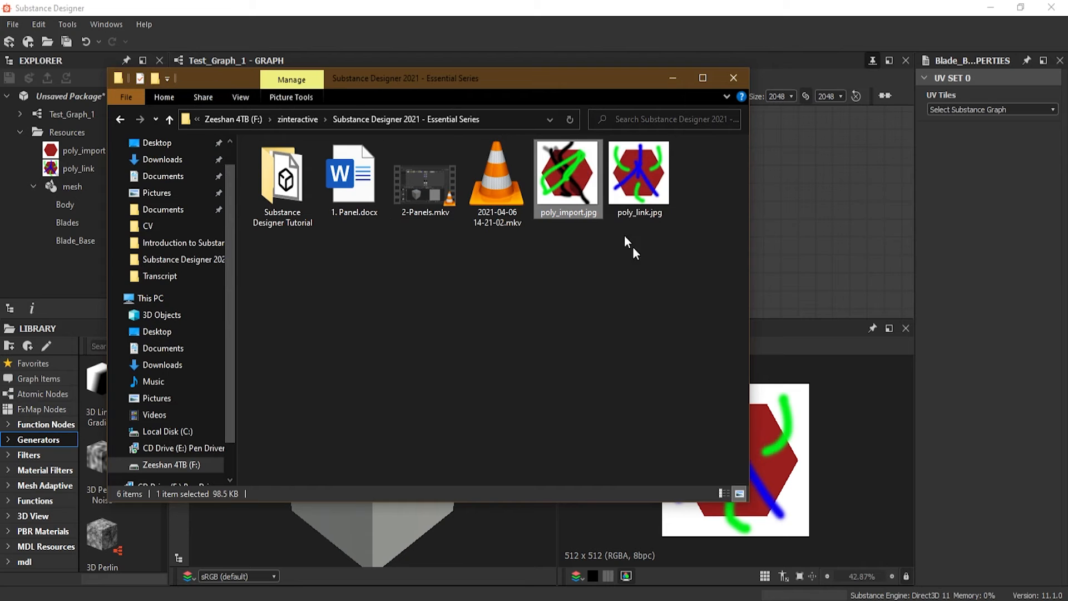
click(642, 188)
drag(565, 83, 608, 123)
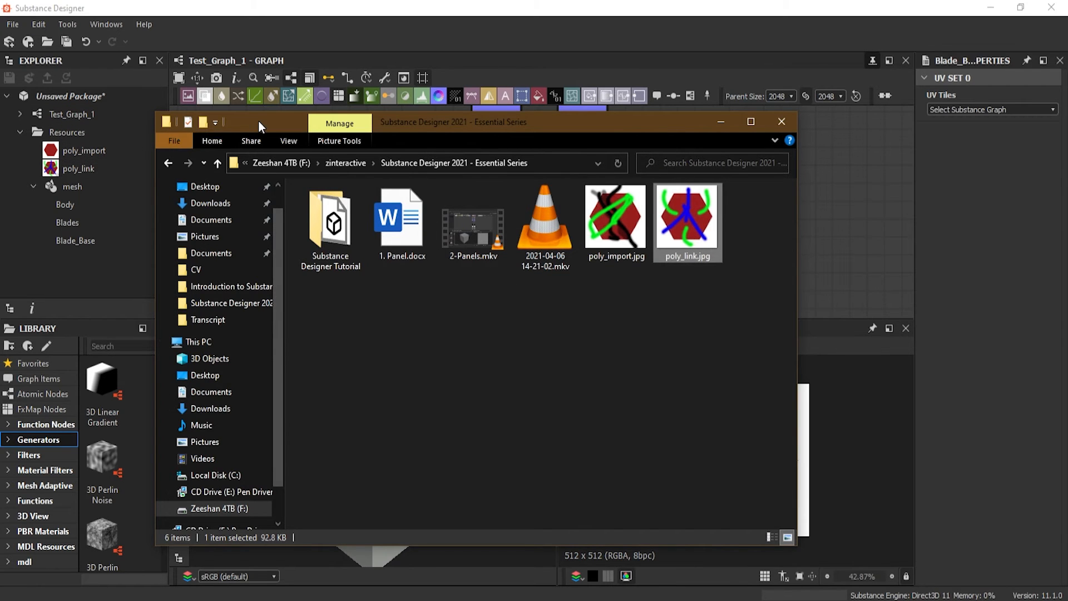
drag(258, 120, 292, 180)
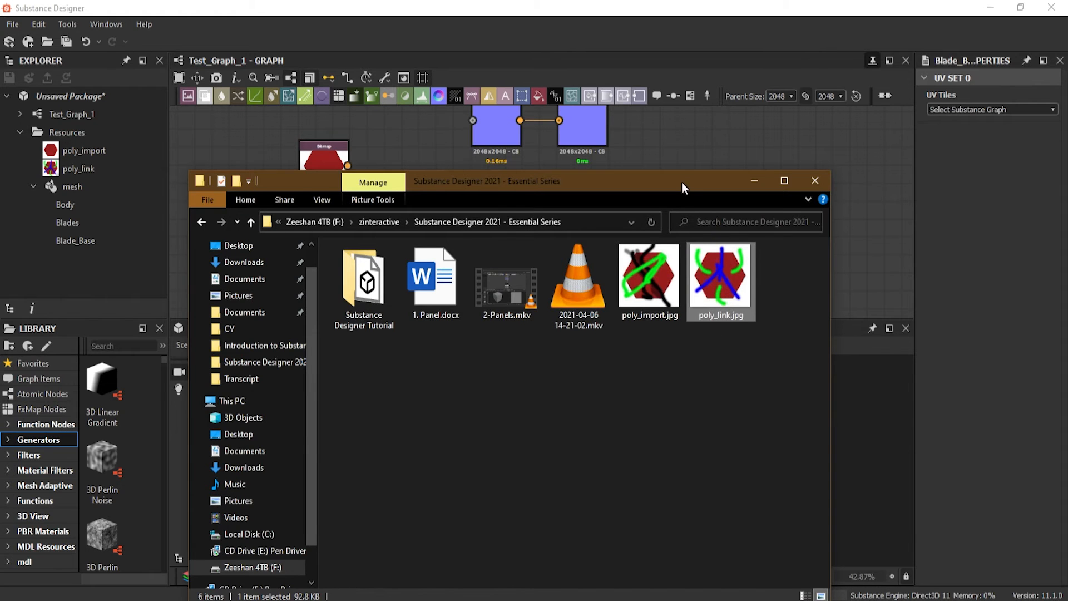
drag(682, 182, 676, 119)
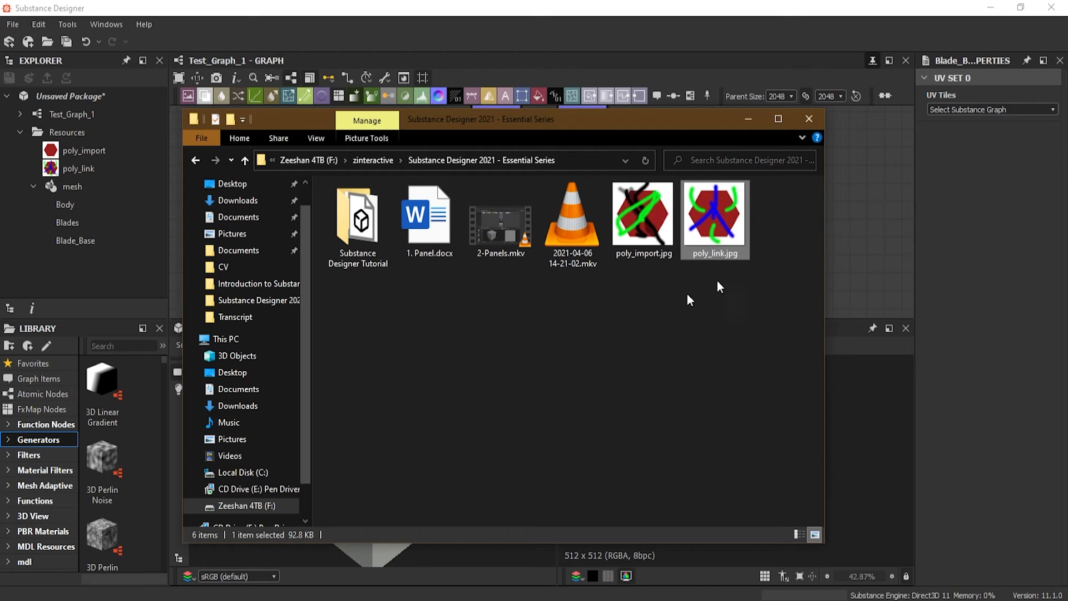
right_click(727, 229)
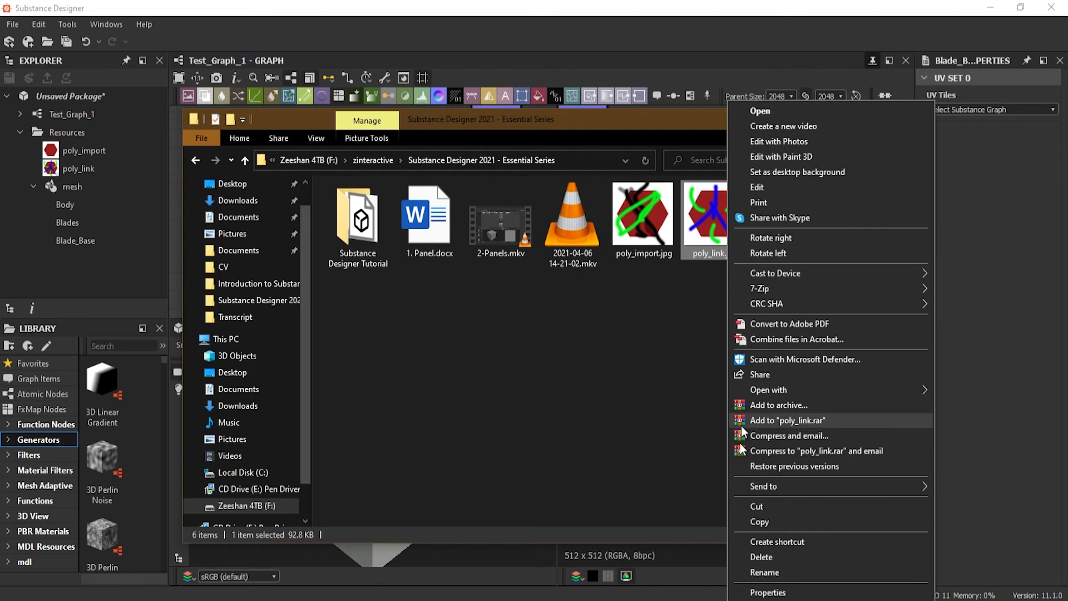
click(760, 572)
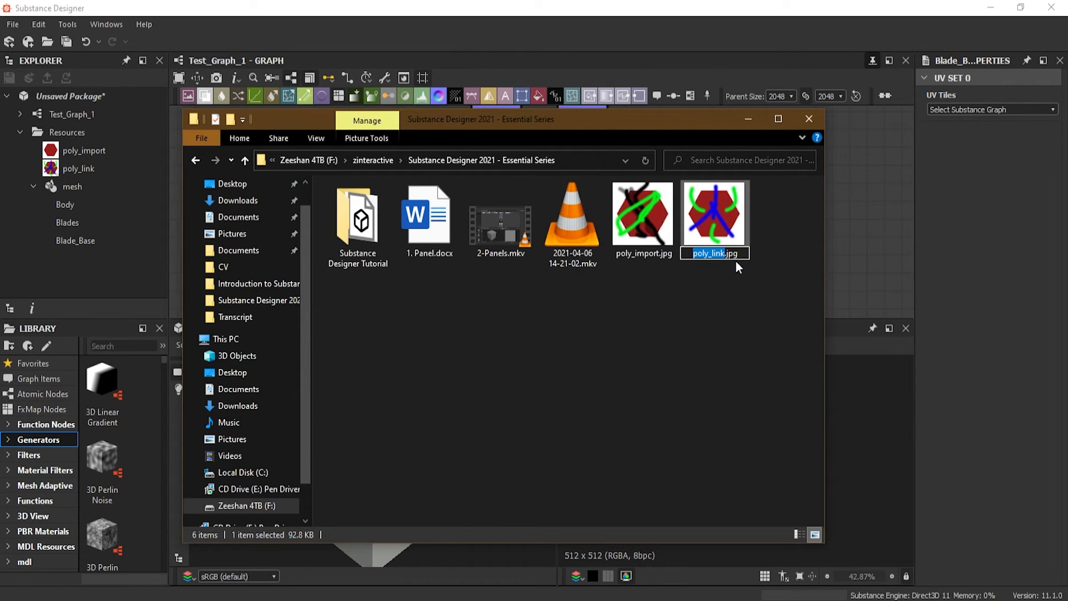
text(ert)
click(666, 282)
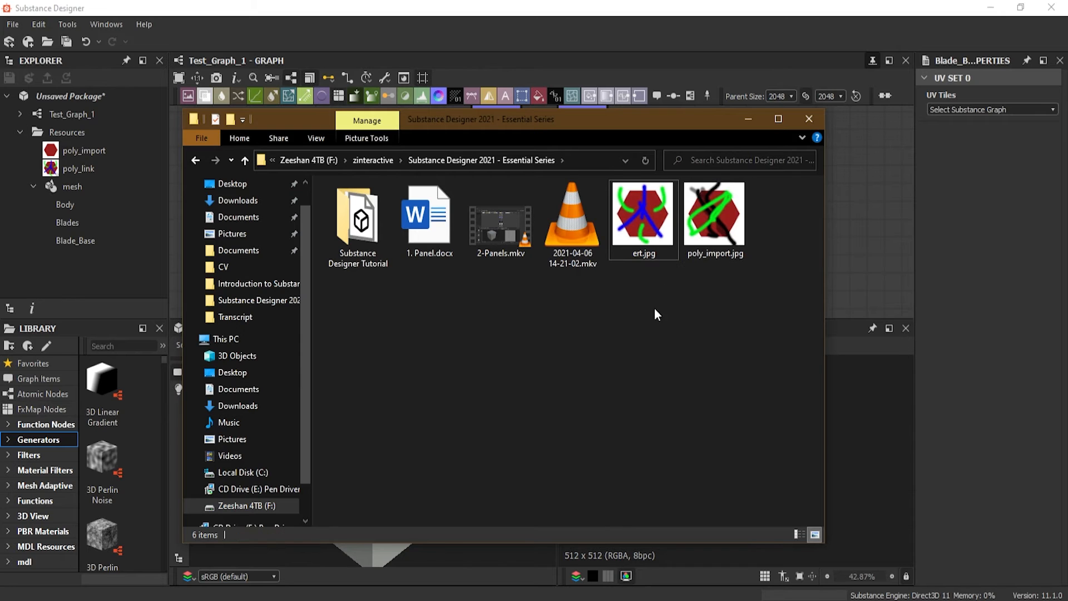
Create a new folder beside the images, move ert.jpg into it, and return to Substance Designer
right_click(540, 300)
mouse_move(652, 468)
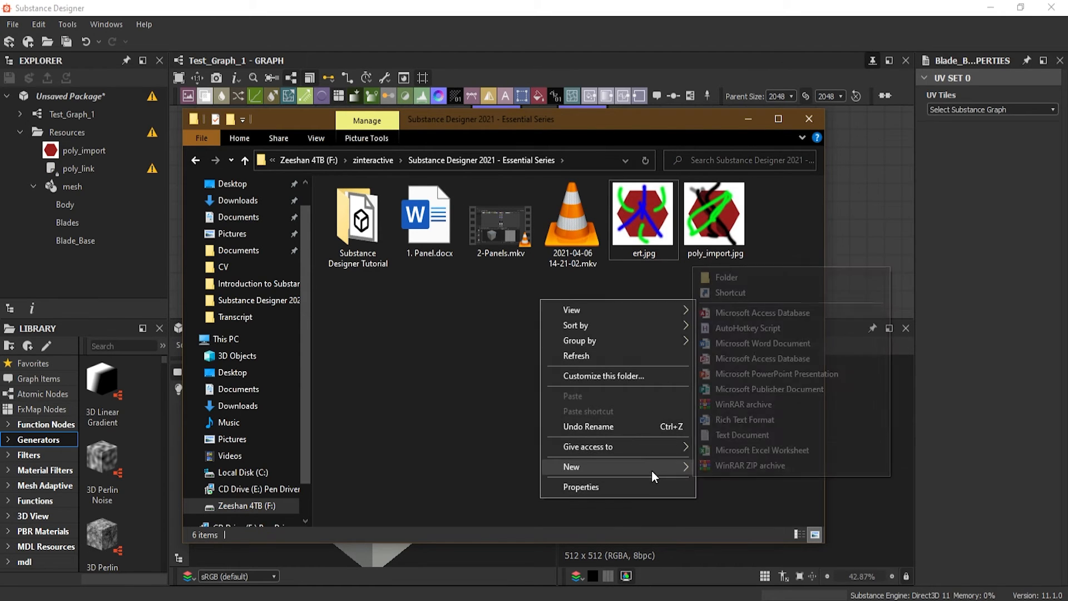
click(767, 276)
click(683, 343)
drag(714, 218, 375, 222)
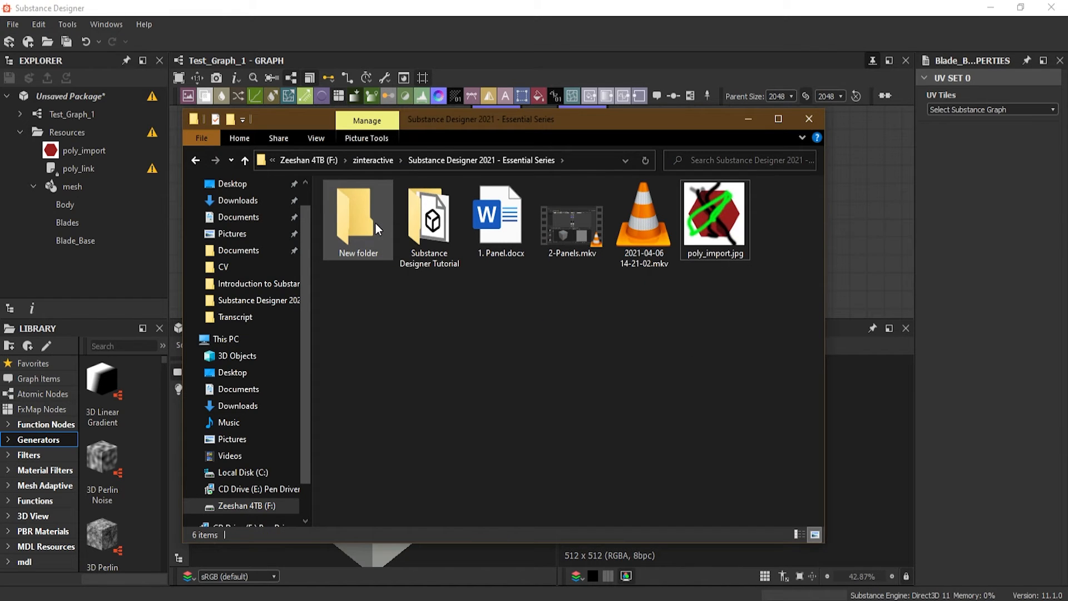
click(363, 213)
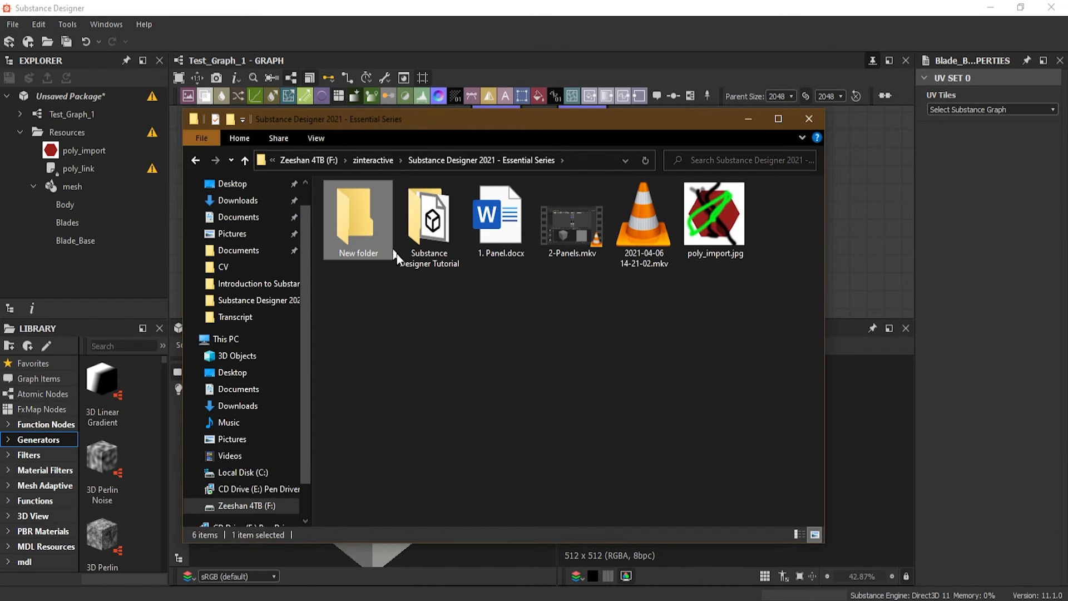
click(745, 116)
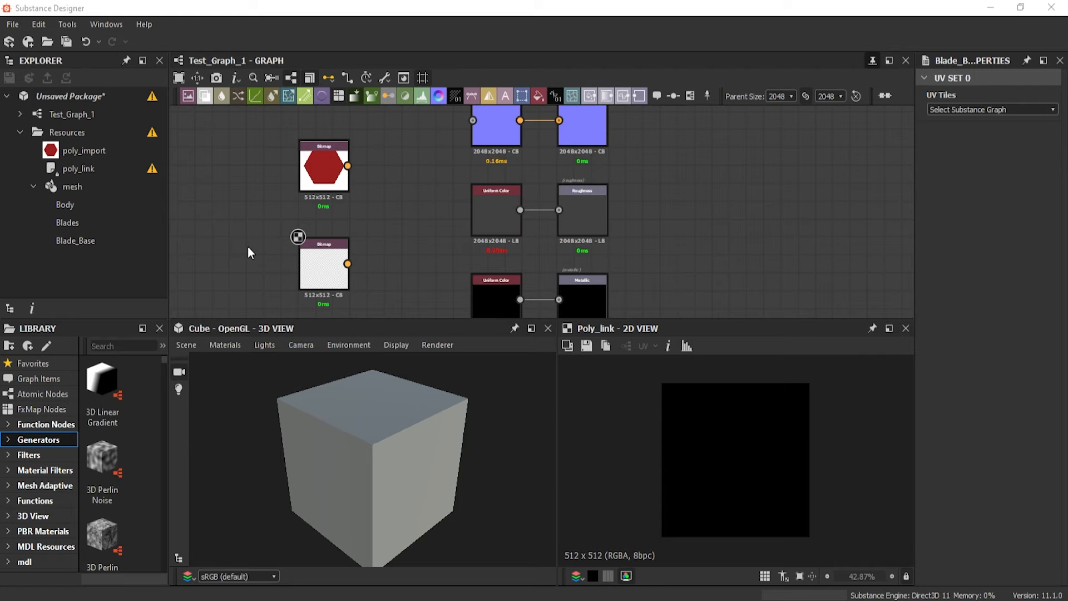
Relocate the missing poly_link resource to ert.jpg inside New folder of the Substance Designer 2021 - Essential Series folder
click(85, 169)
right_click(85, 169)
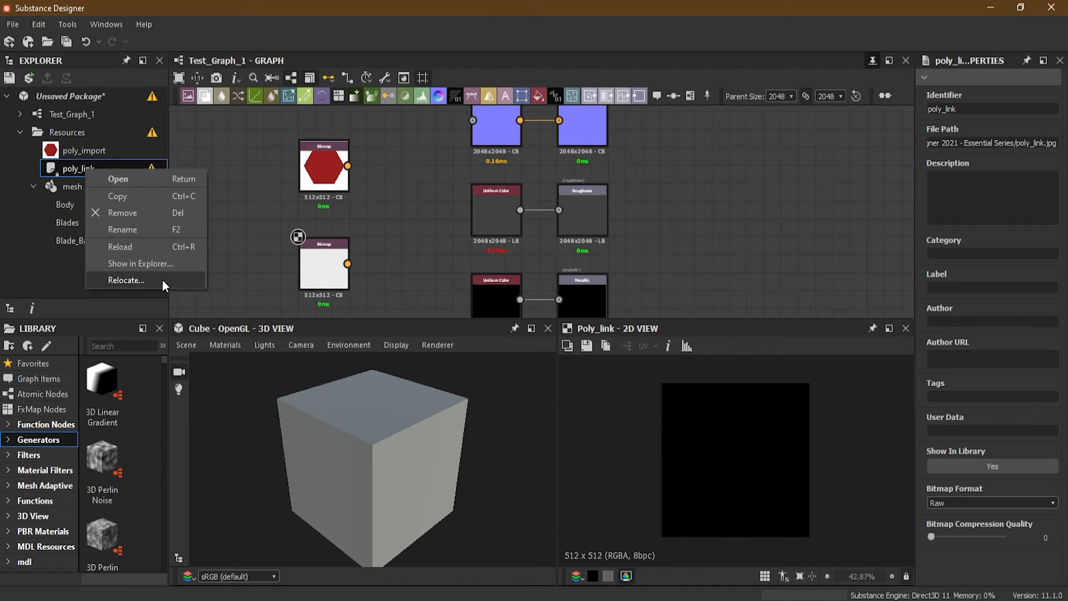
click(126, 280)
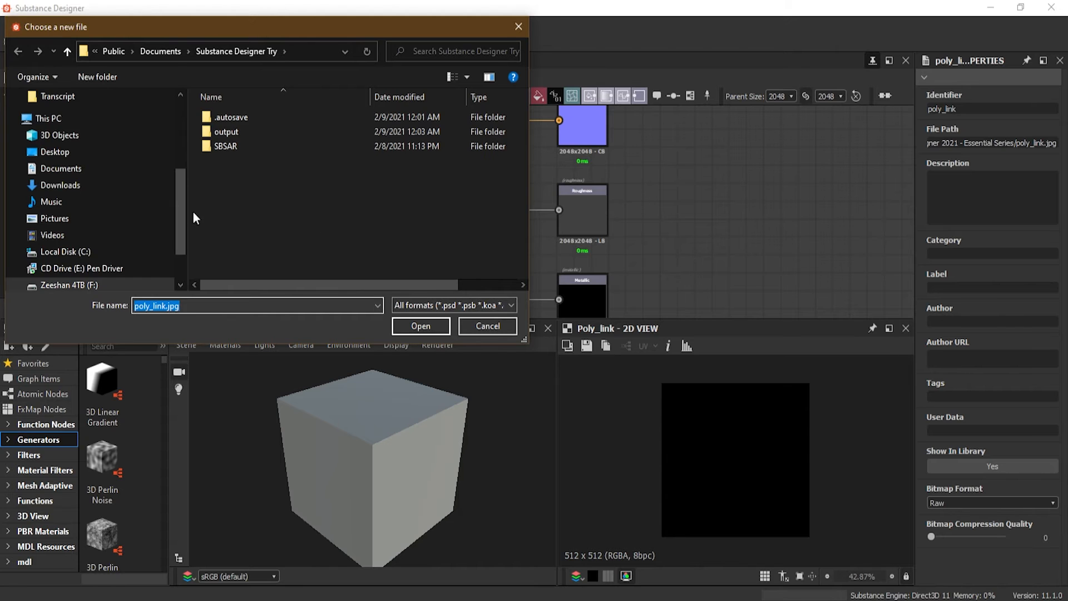
click(69, 284)
double_click(251, 272)
double_click(326, 169)
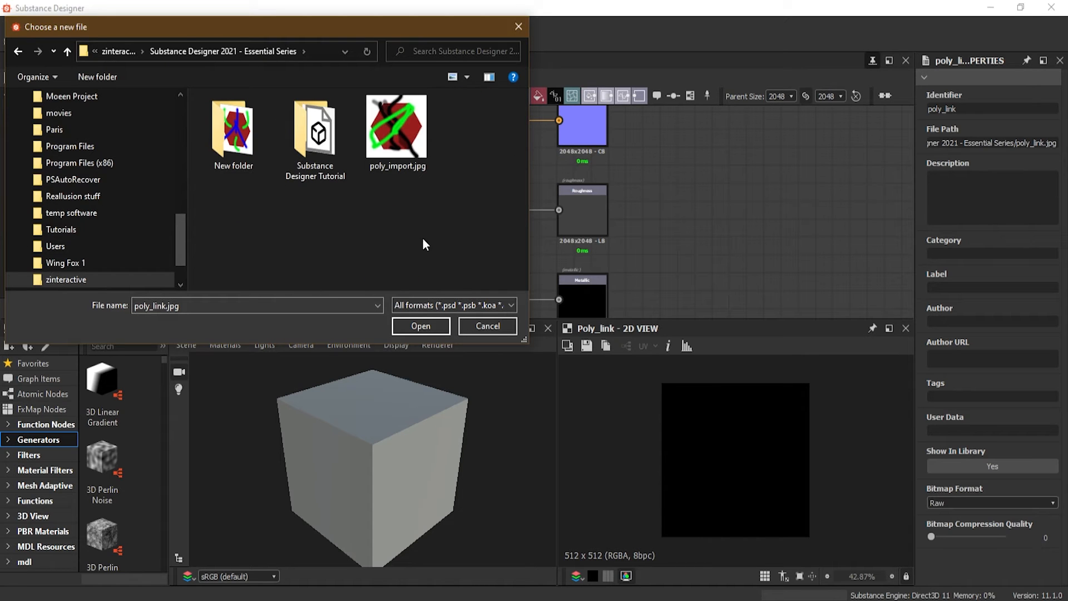
double_click(238, 133)
click(253, 128)
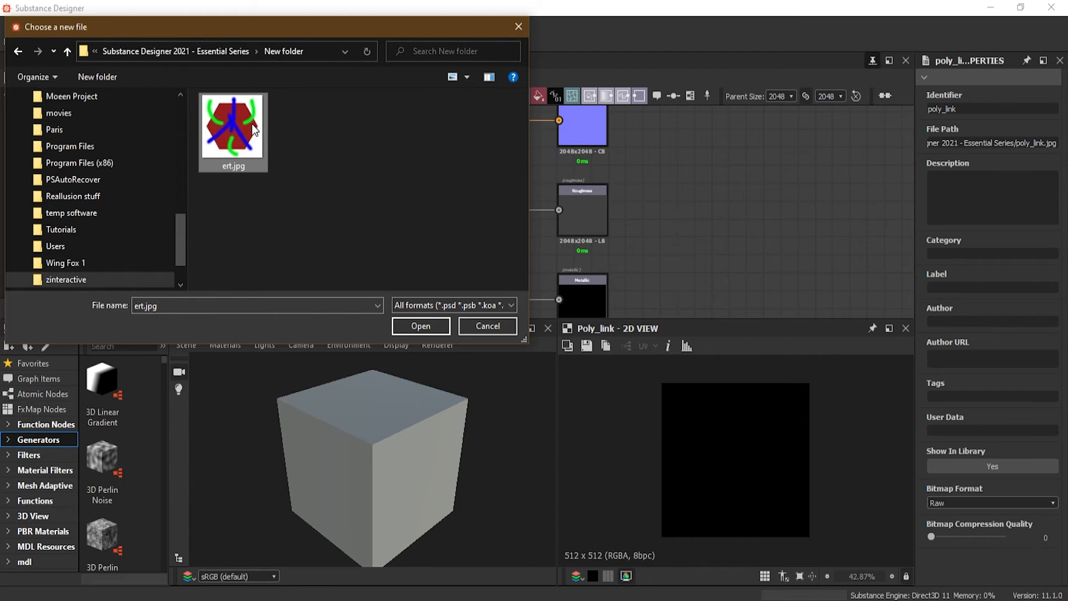
click(419, 326)
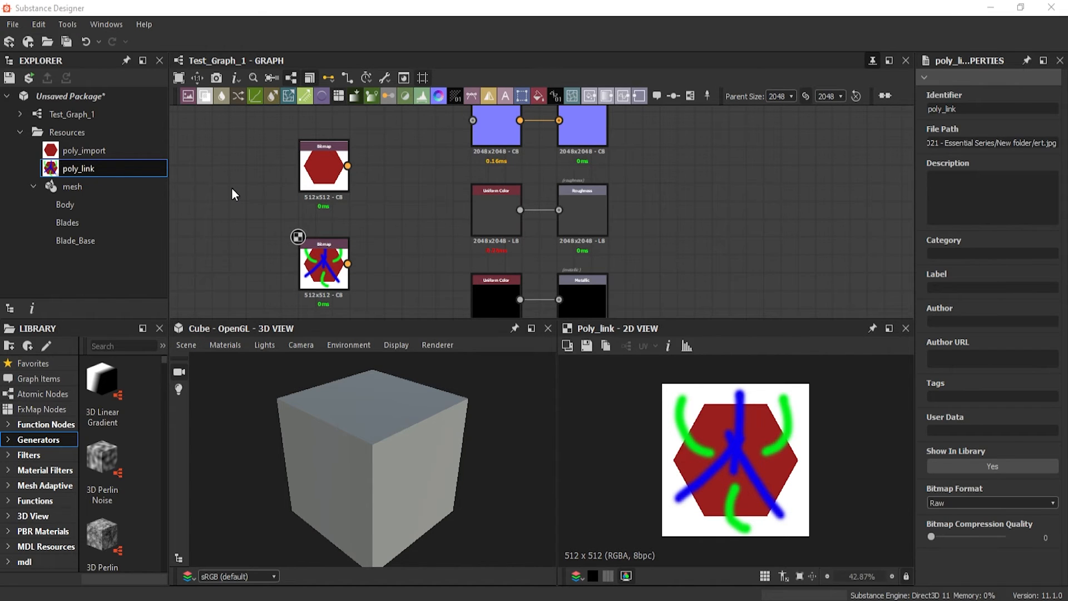
Review the Relocate file chooser for poly_link and close it without choosing another file
right_click(84, 176)
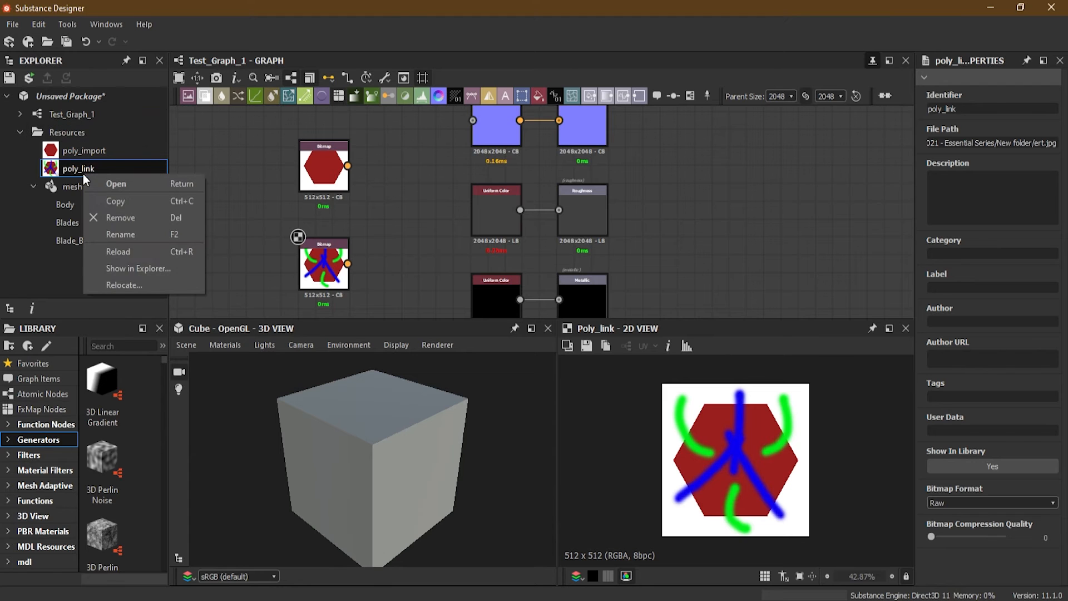
click(172, 283)
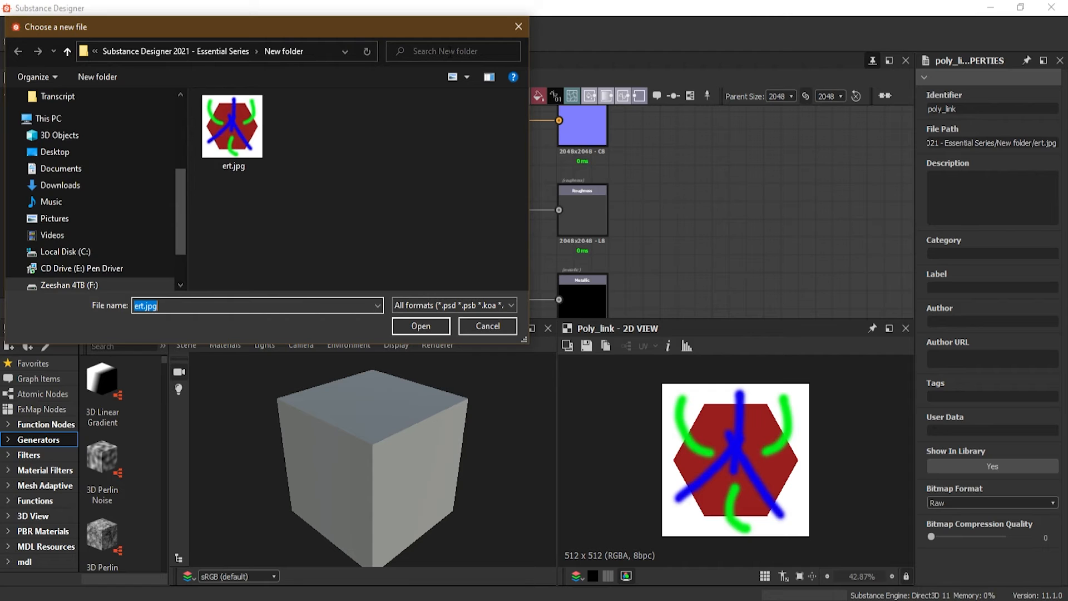
click(499, 326)
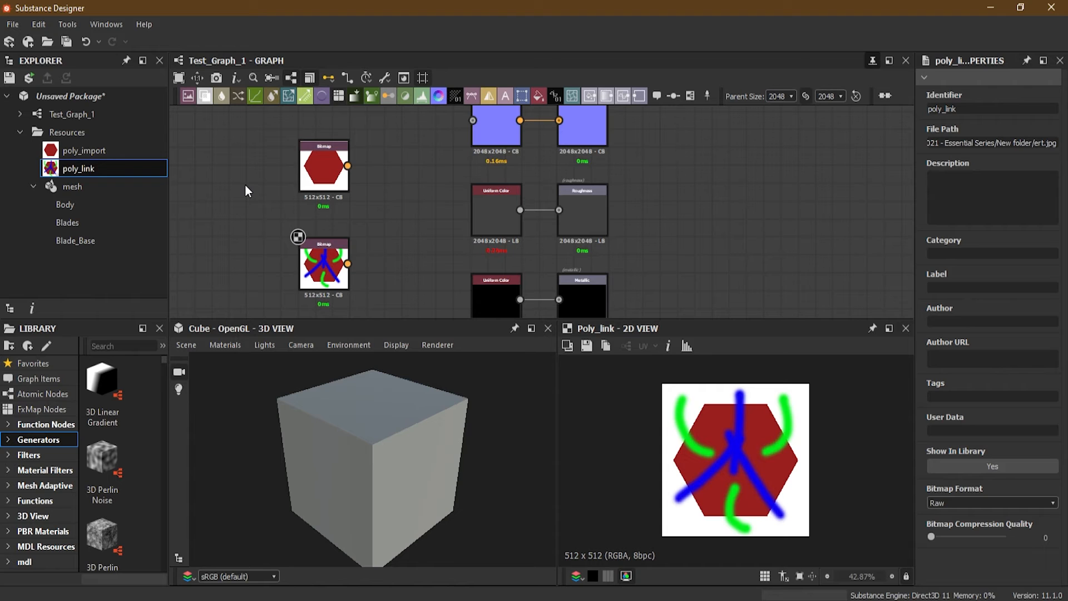
Open the Dependency Manager for the unsaved package and enlarge its window for easier reading
right_click(84, 95)
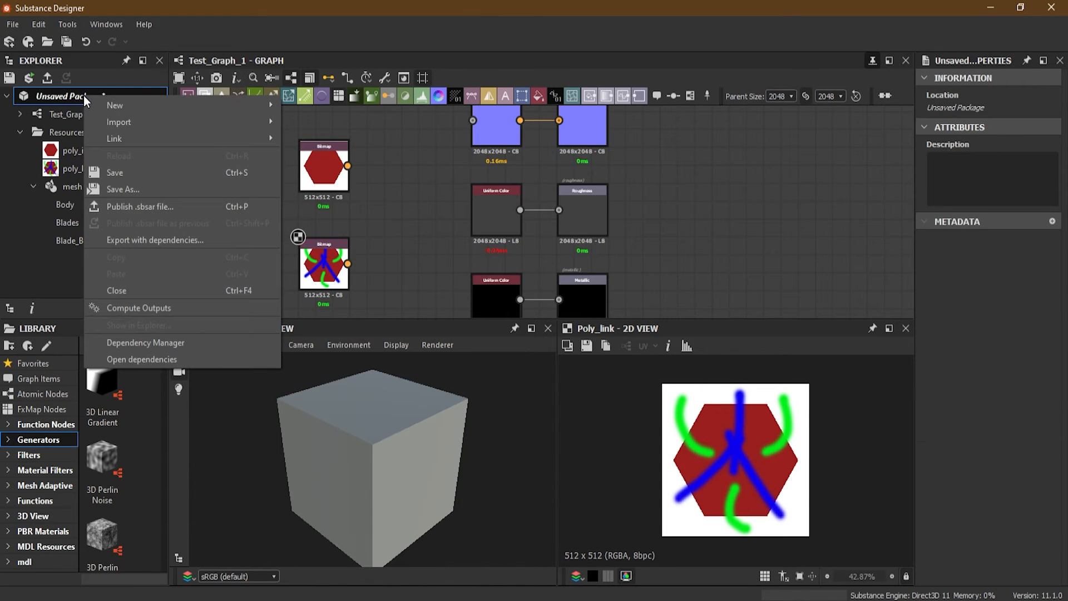
click(260, 344)
mouse_move(379, 332)
mouse_down()
mouse_move(340, 172)
mouse_move(388, 380)
mouse_move(378, 343)
mouse_up()
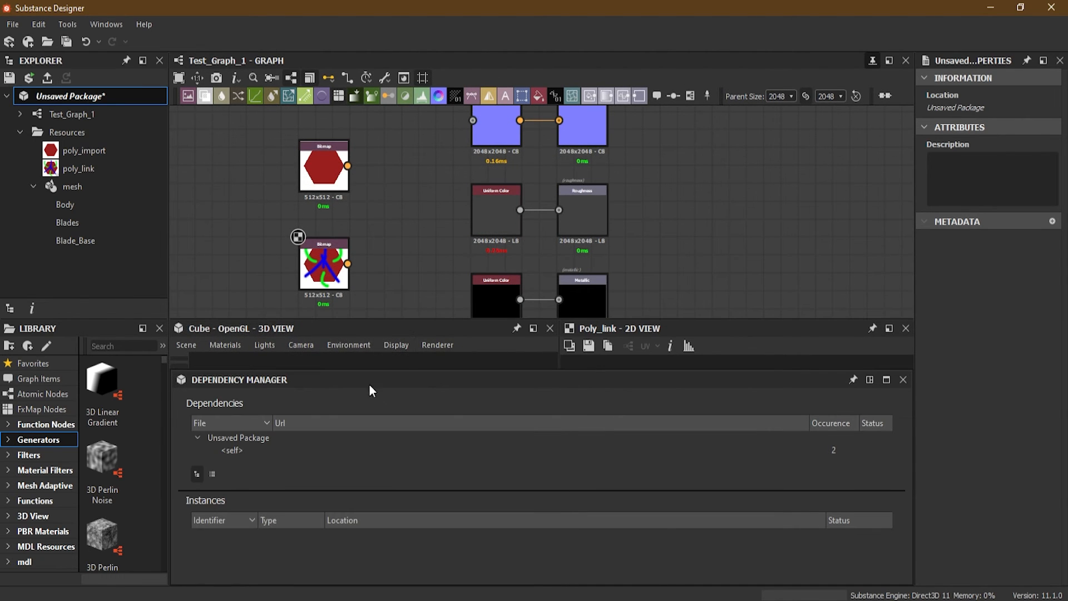
drag(278, 384, 163, 96)
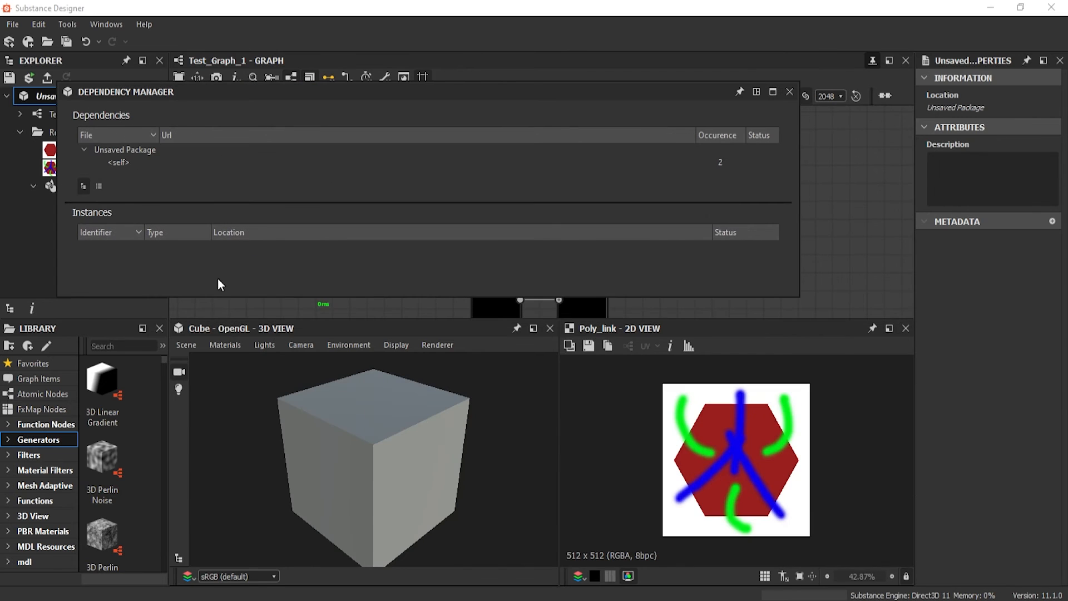
drag(211, 295, 242, 518)
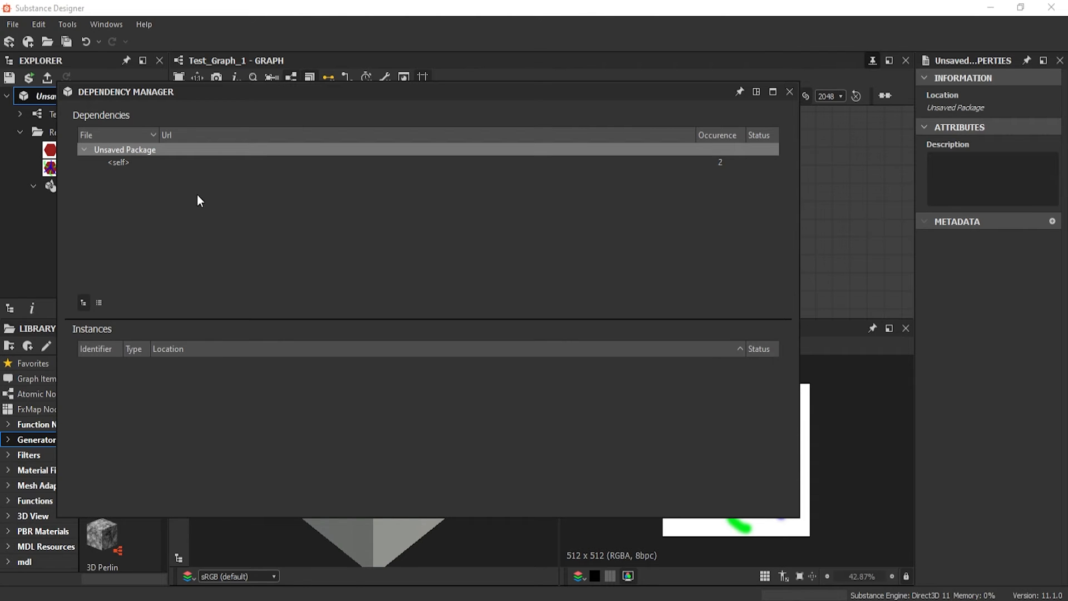
Examine the poly_import and poly_link instances of the package's own dependency, compare the tree and list displays, and close the Dependency Manager
click(114, 162)
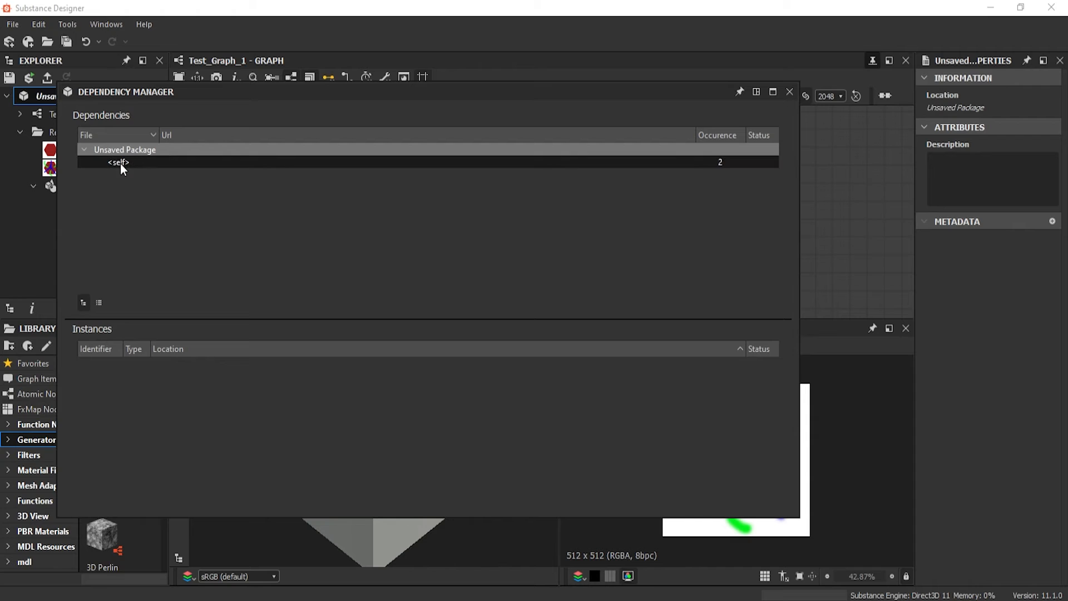
click(120, 162)
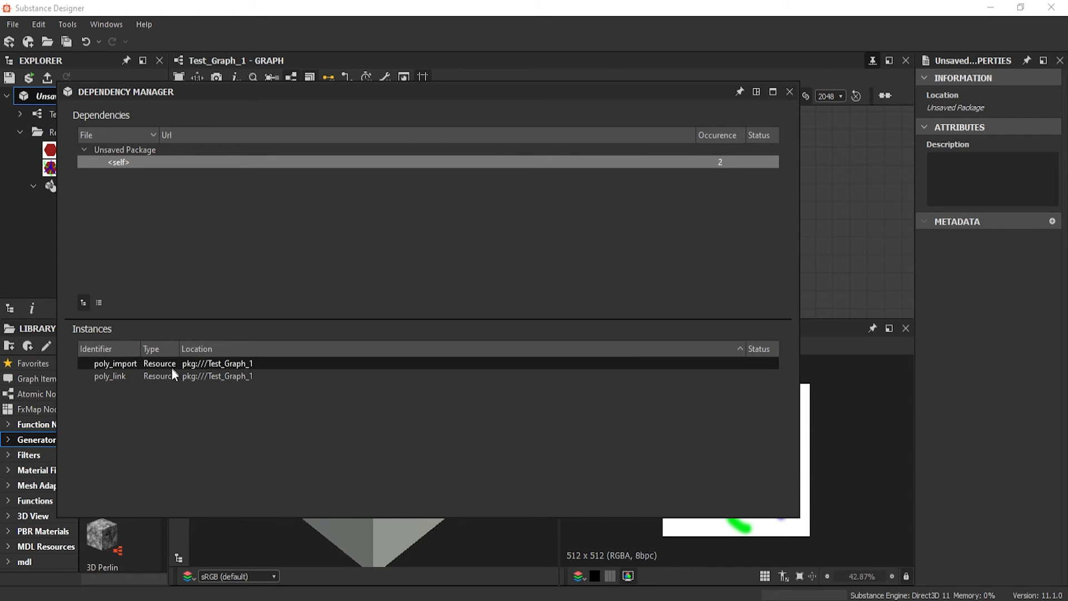
click(121, 376)
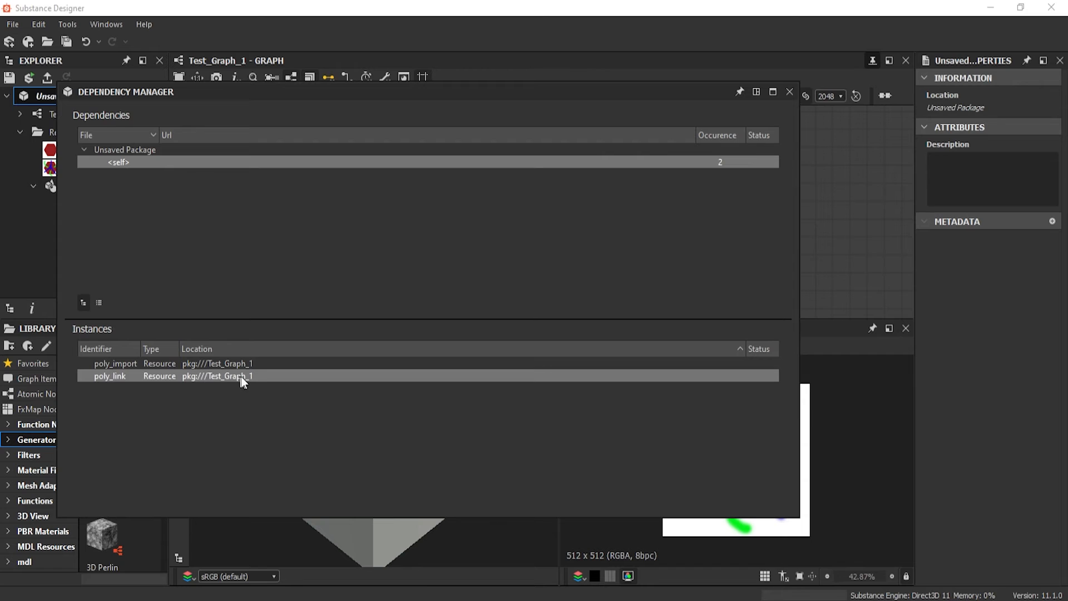
click(119, 364)
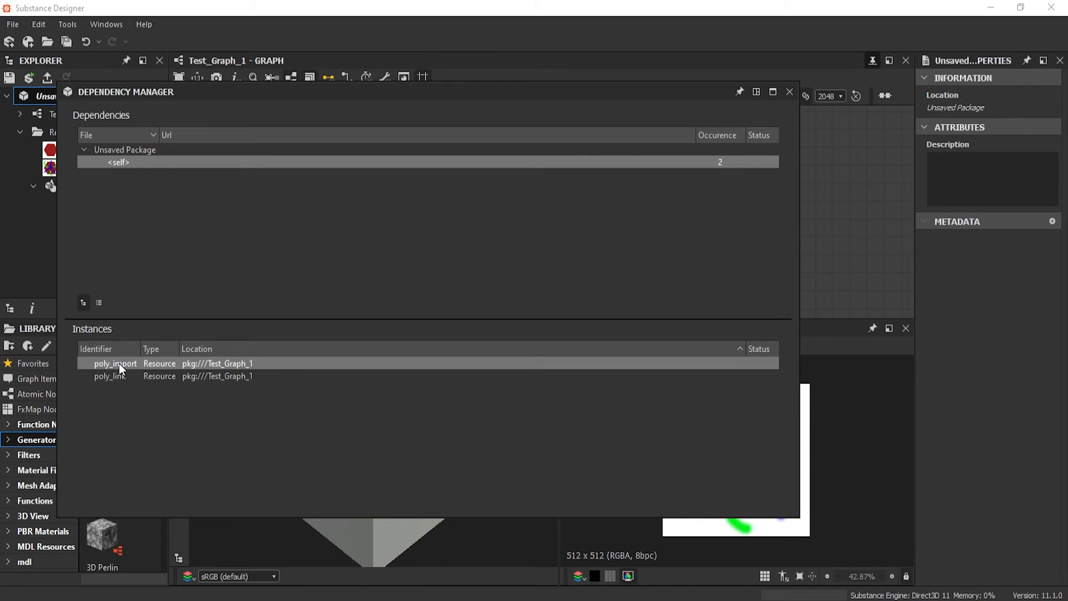
click(99, 303)
click(83, 304)
click(123, 164)
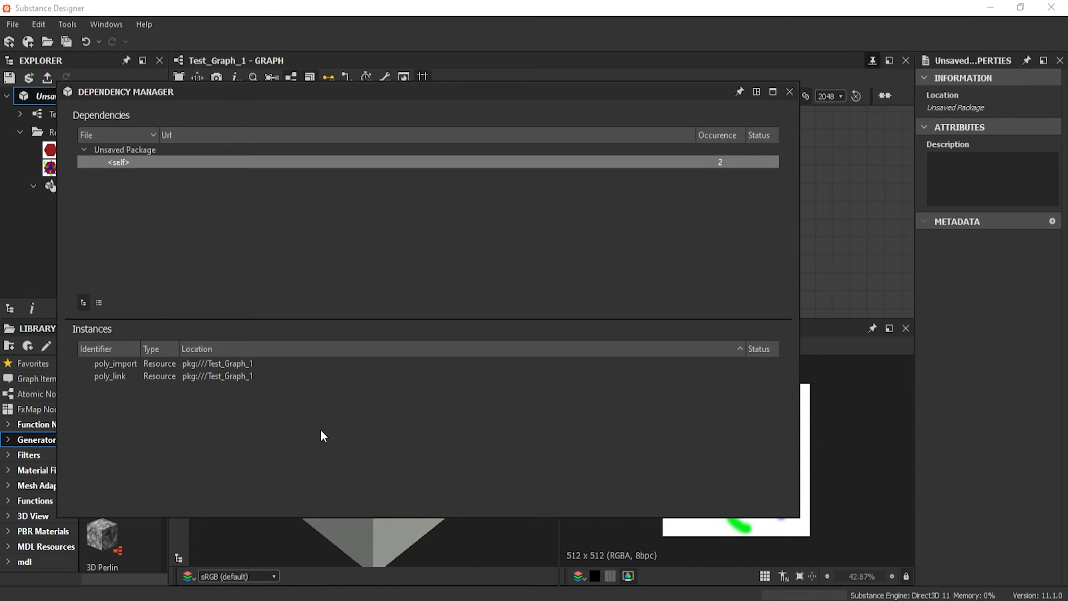
click(789, 92)
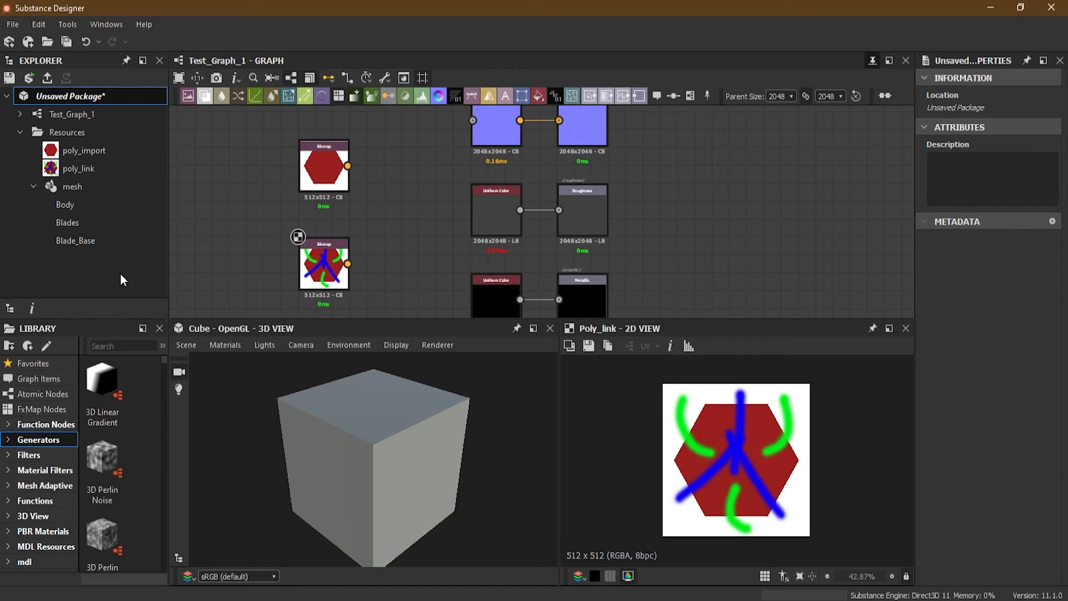
Save the unsaved package as My New Graph in the Substance Designer 2021 - Essential Series folder
right_click(59, 97)
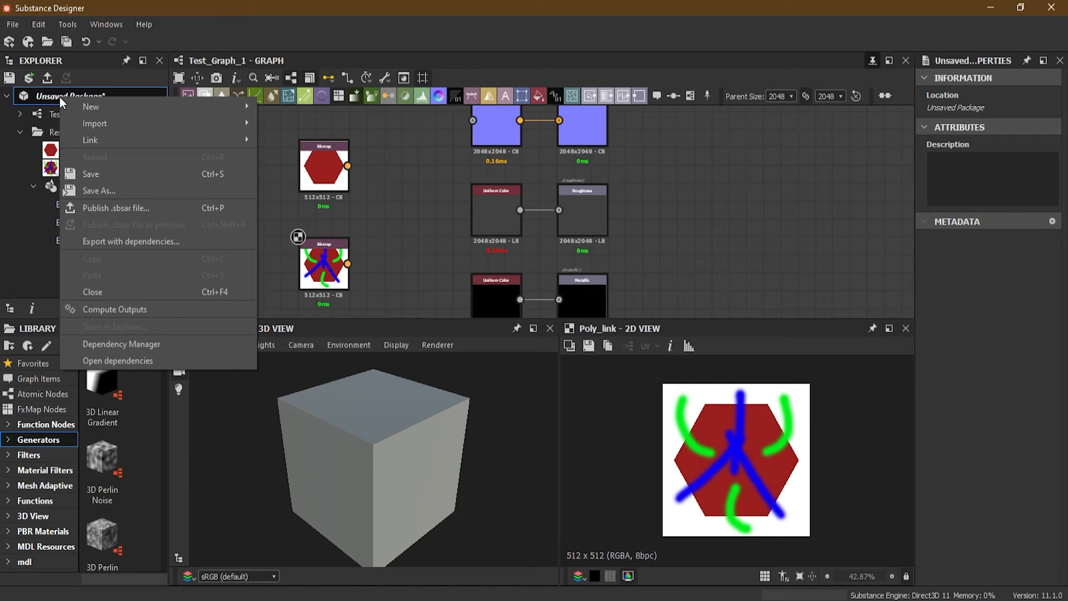
click(141, 191)
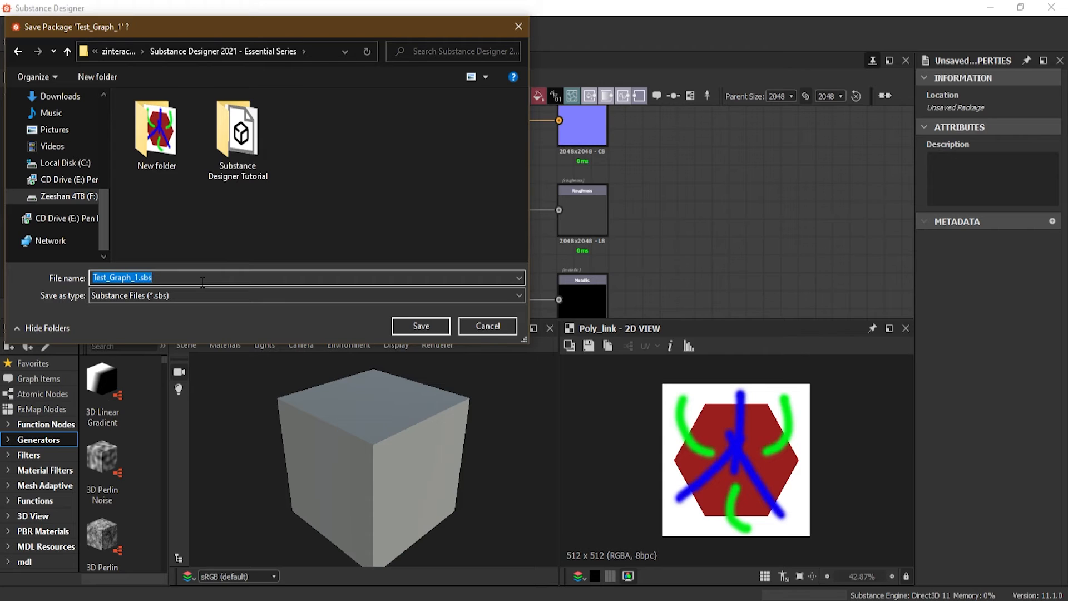
text(<u)
key(BackSpace)
key(BackSpace)
text(My New Graph)
click(420, 326)
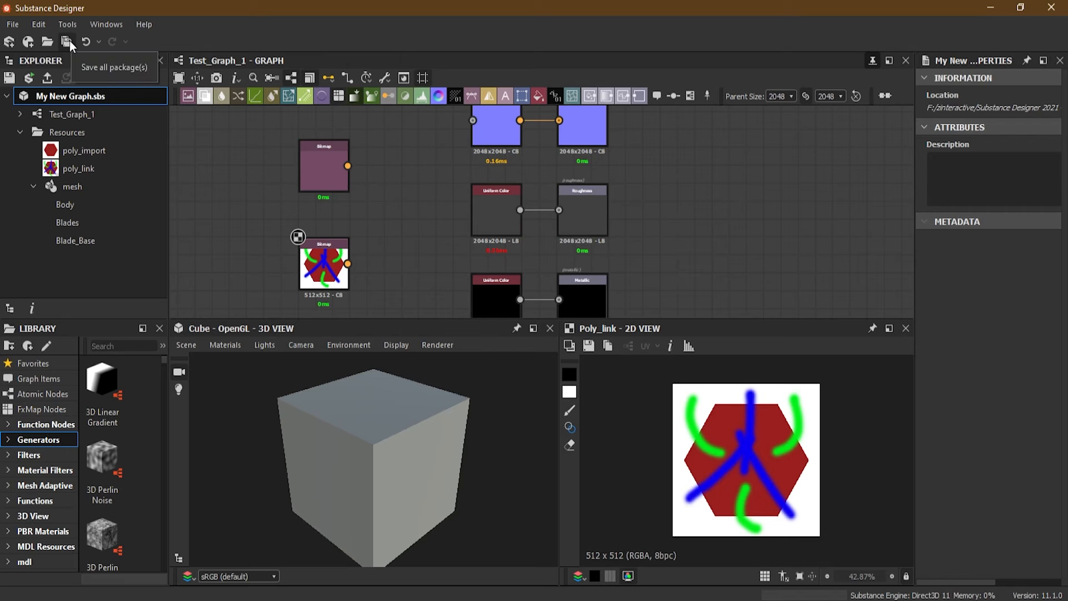
Save all open packages
click(13, 24)
click(17, 23)
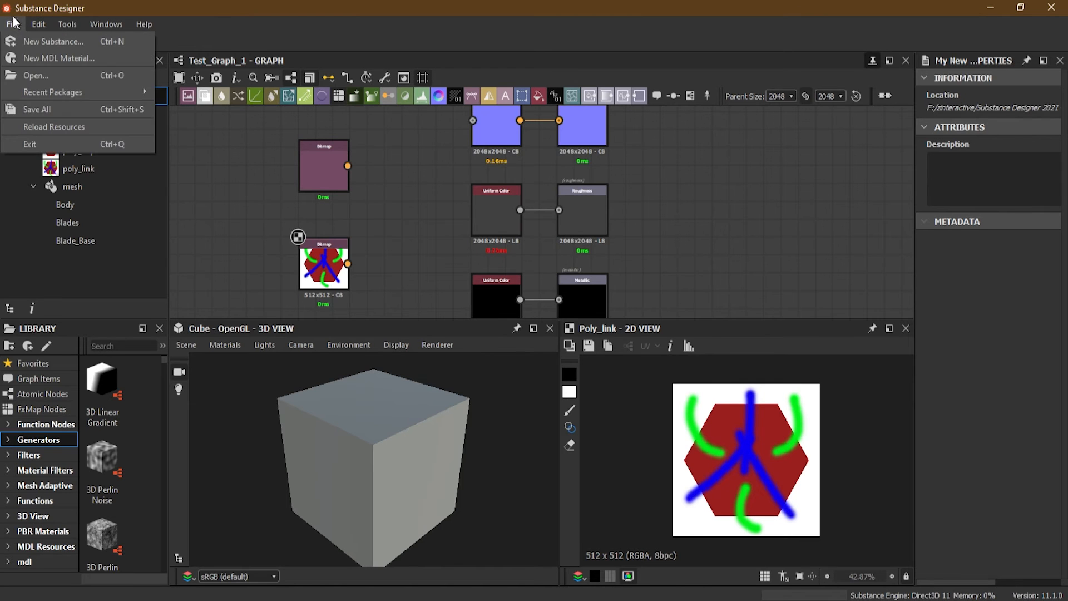
click(31, 108)
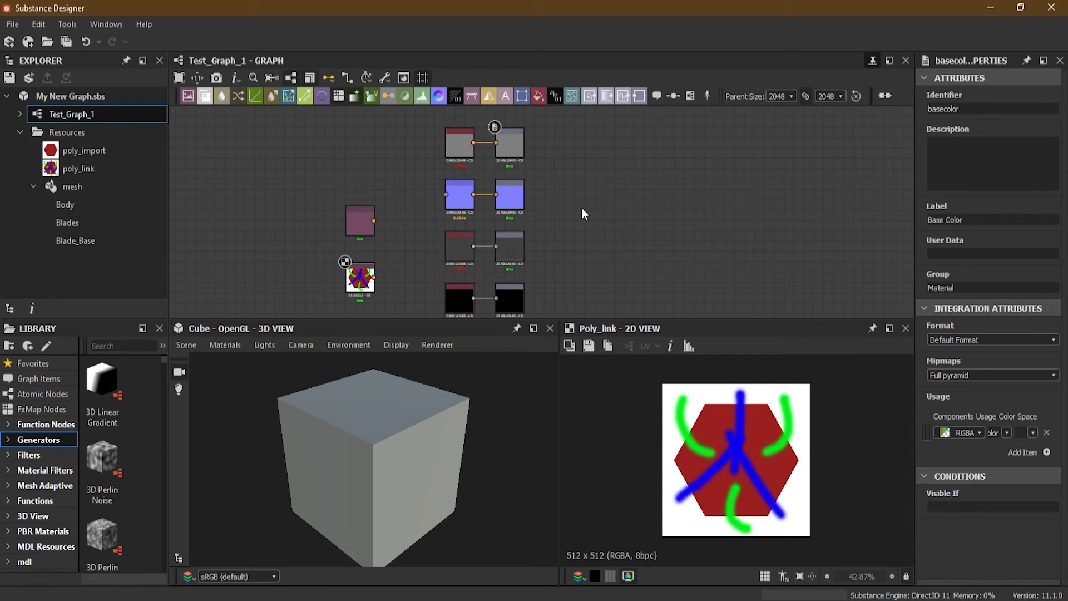
Open the bitmap export settings for the outputs of Test_Graph_1 and reposition the dialog
scroll(582, 210, down, 1)
middle_drag(582, 224, 568, 256)
scroll(568, 214, down, 1)
scroll(515, 189, up, 6)
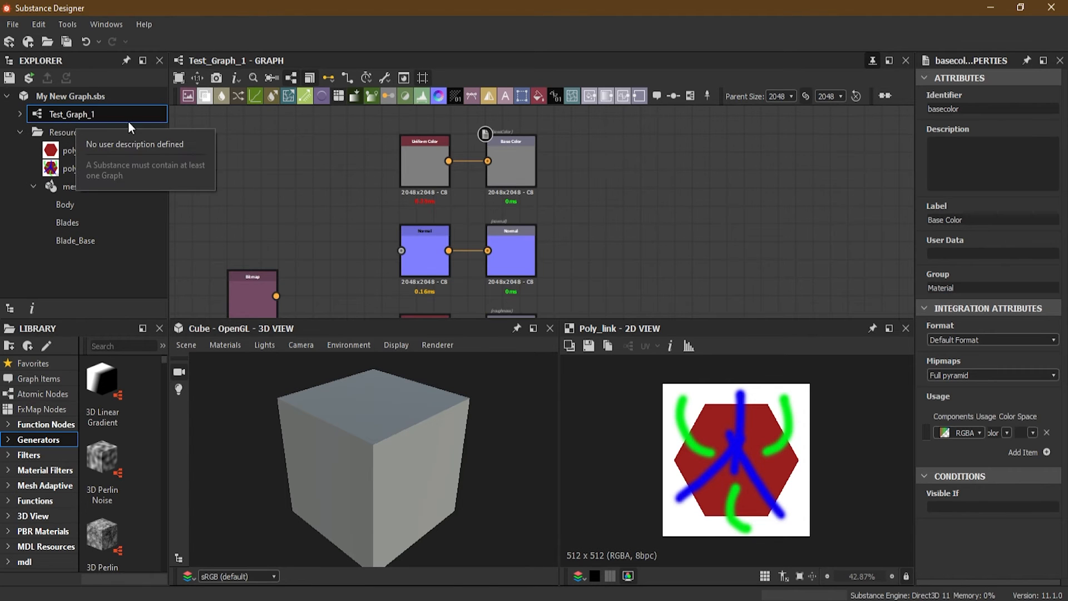
right_click(71, 114)
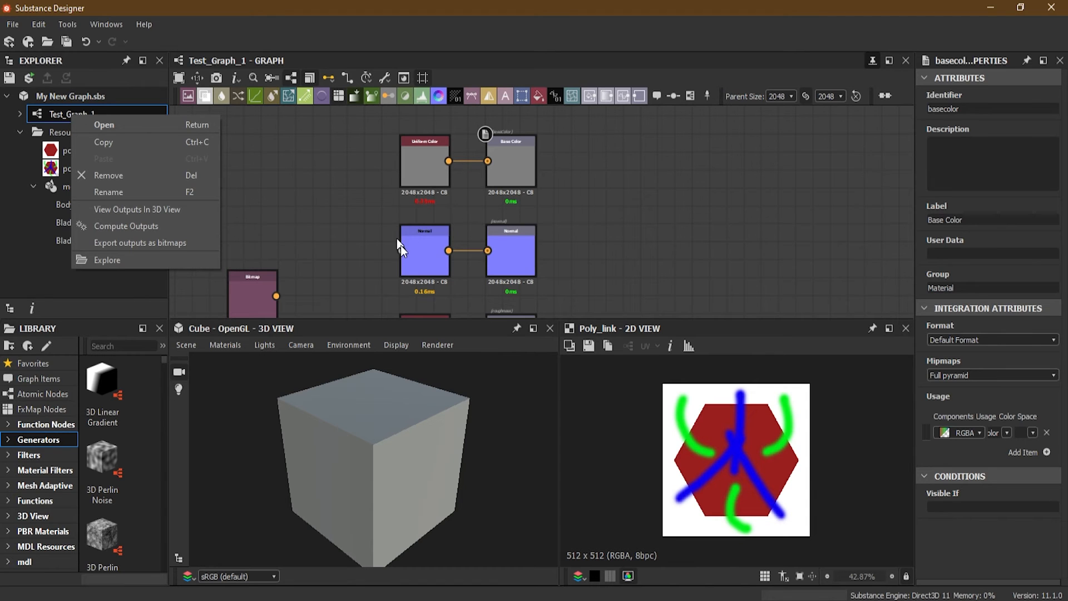
click(155, 244)
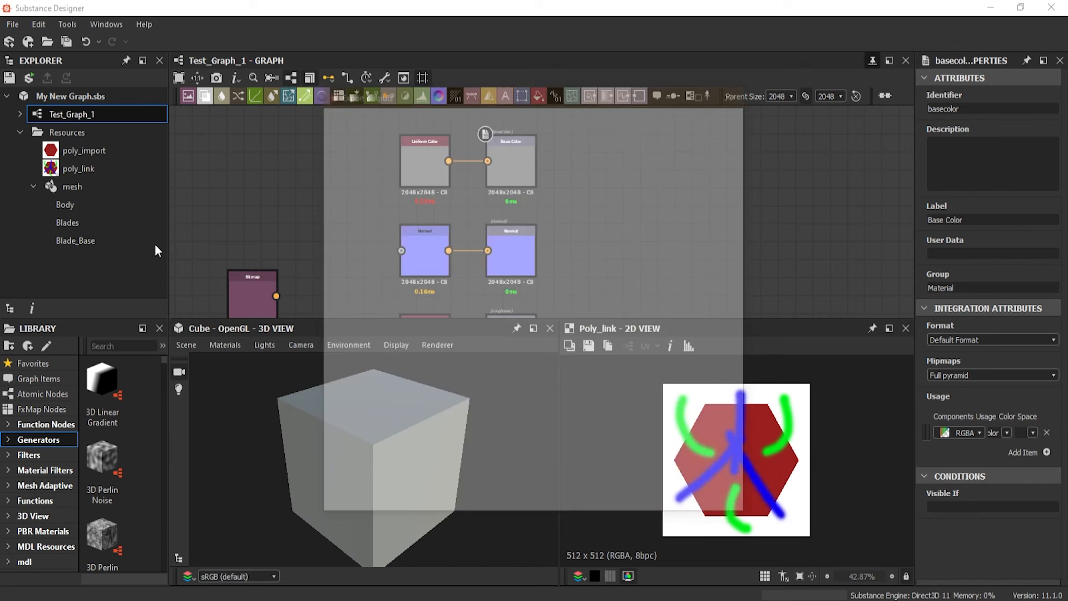
drag(503, 96, 328, 95)
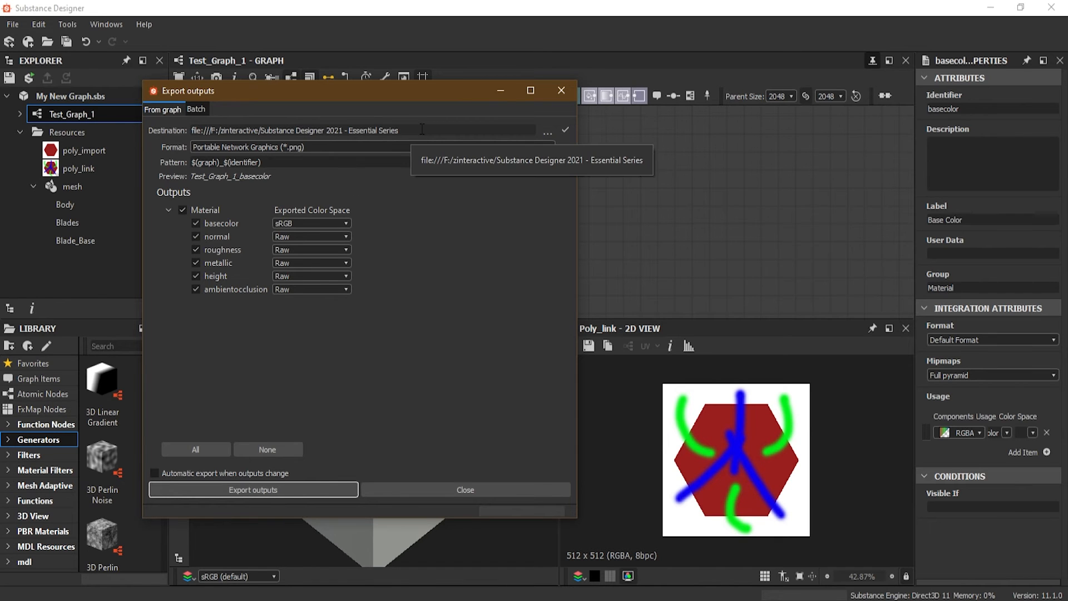
Create a folder named out put nodes in Substance Designer 2021 - Essential Series and set it as the export destination
click(548, 130)
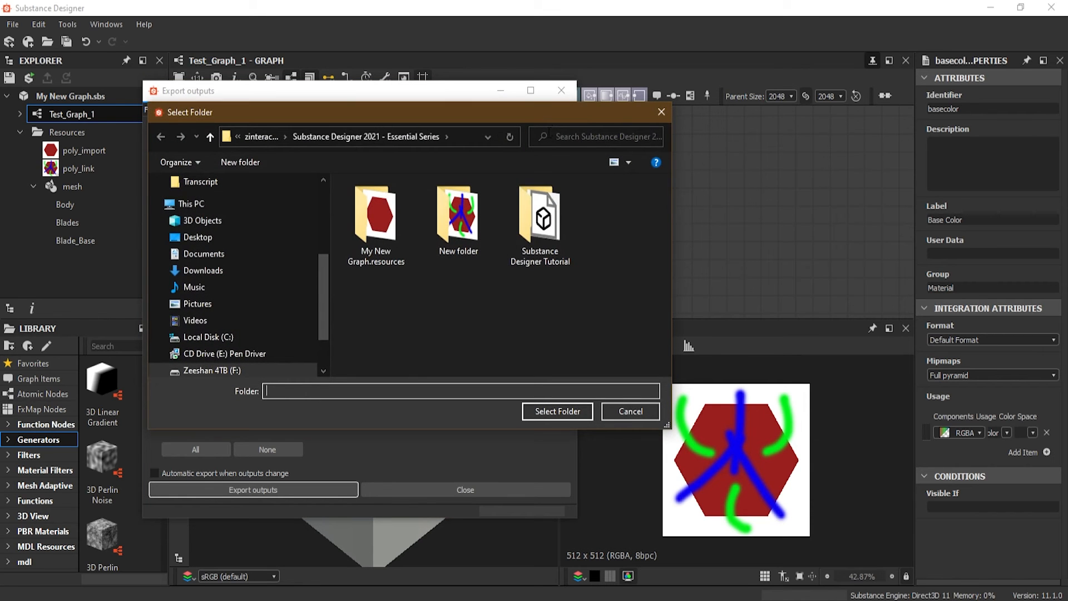
drag(459, 108, 369, 90)
click(212, 136)
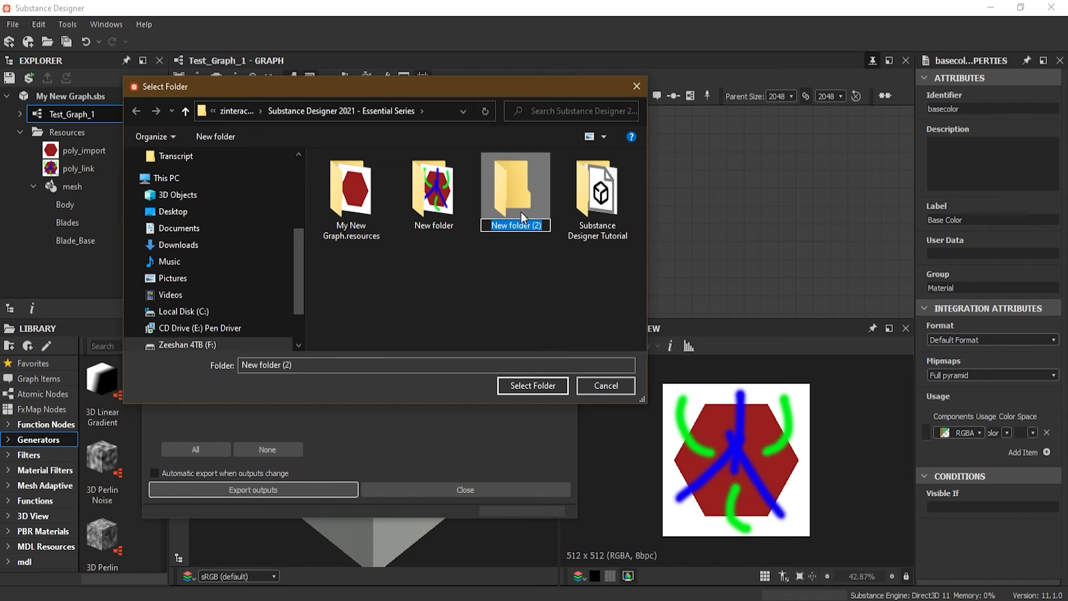
text(out put nodes)
key(Return)
double_click(520, 198)
click(550, 389)
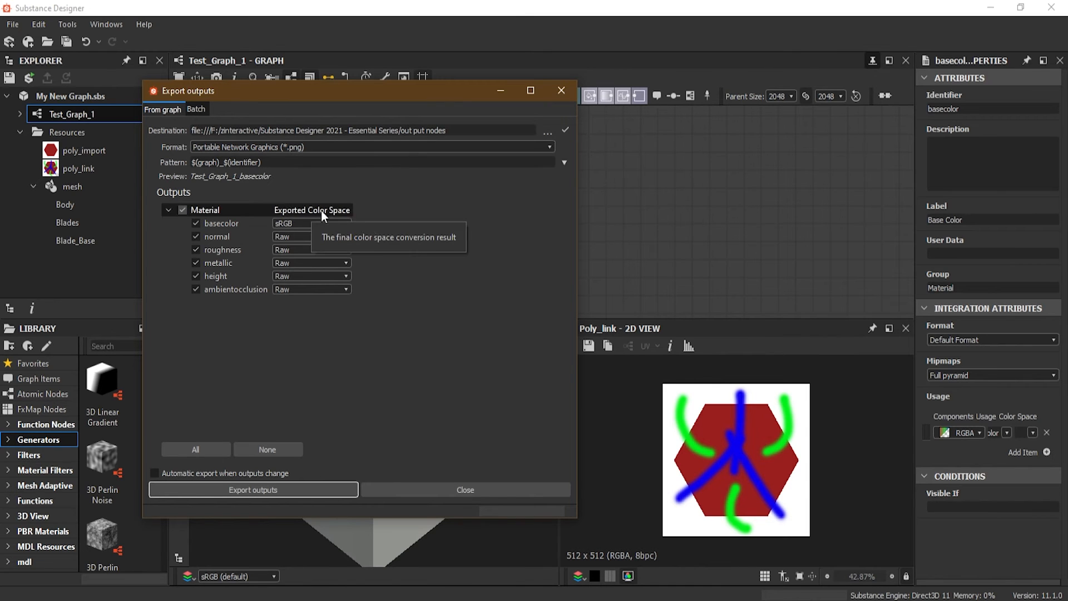
Set the export format to JPEG and append the colorspace and graph tokens to the file name pattern
click(316, 147)
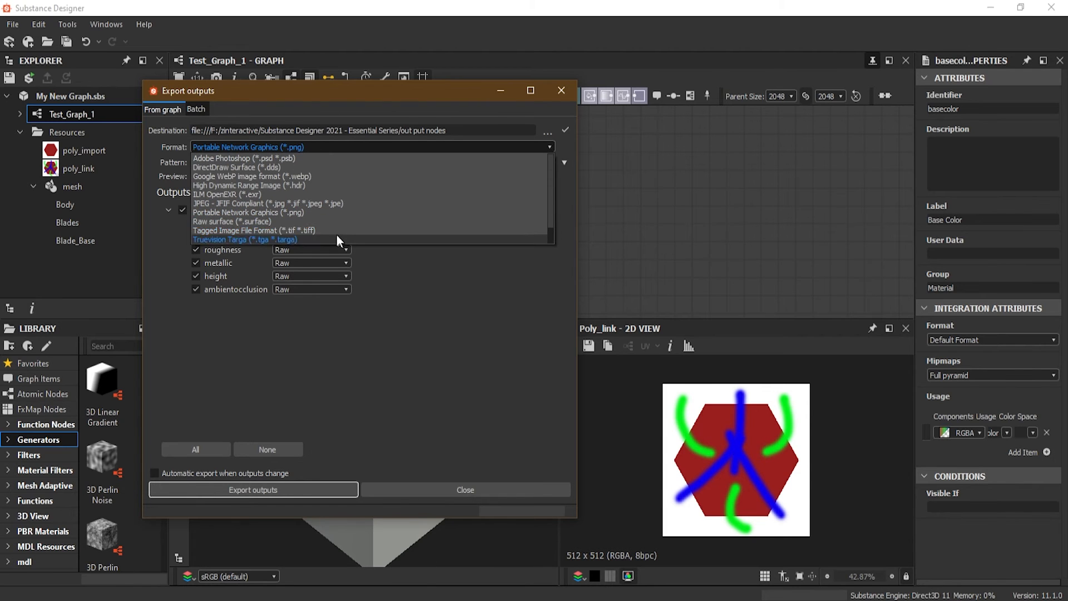
click(365, 203)
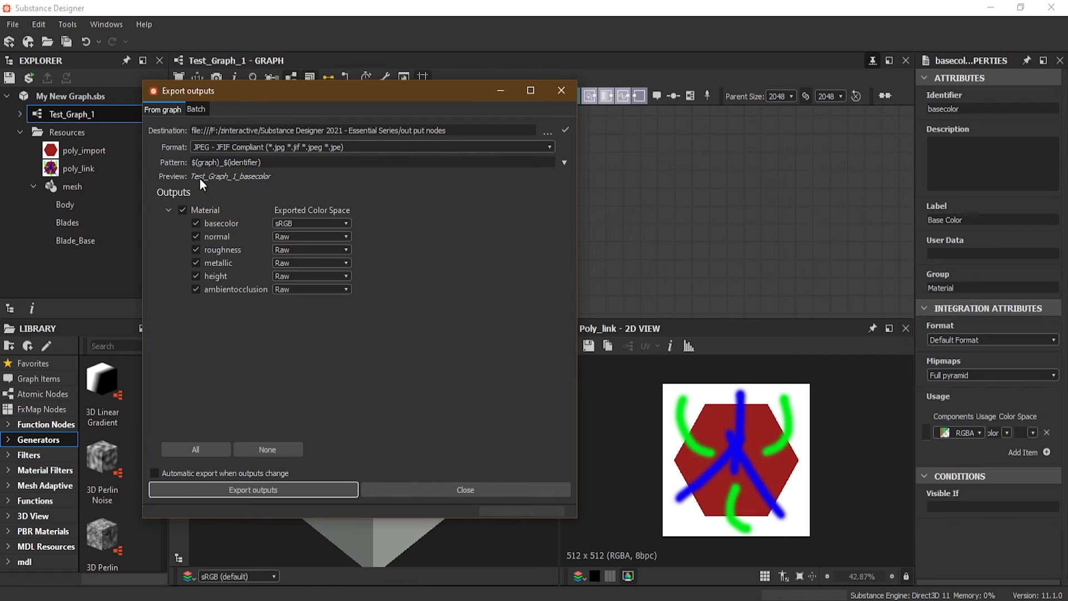
click(565, 163)
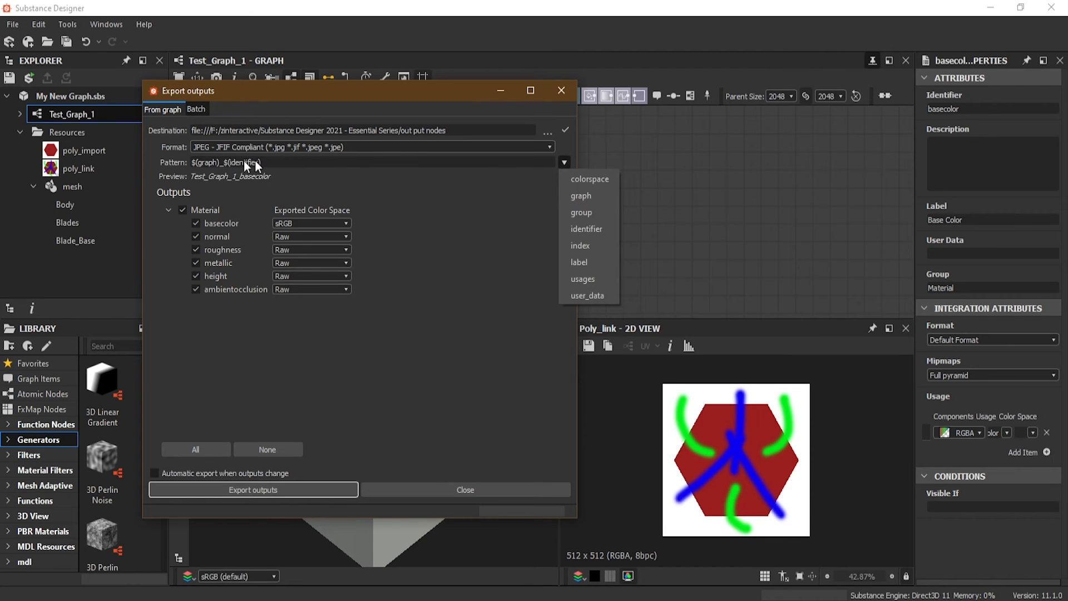
click(605, 179)
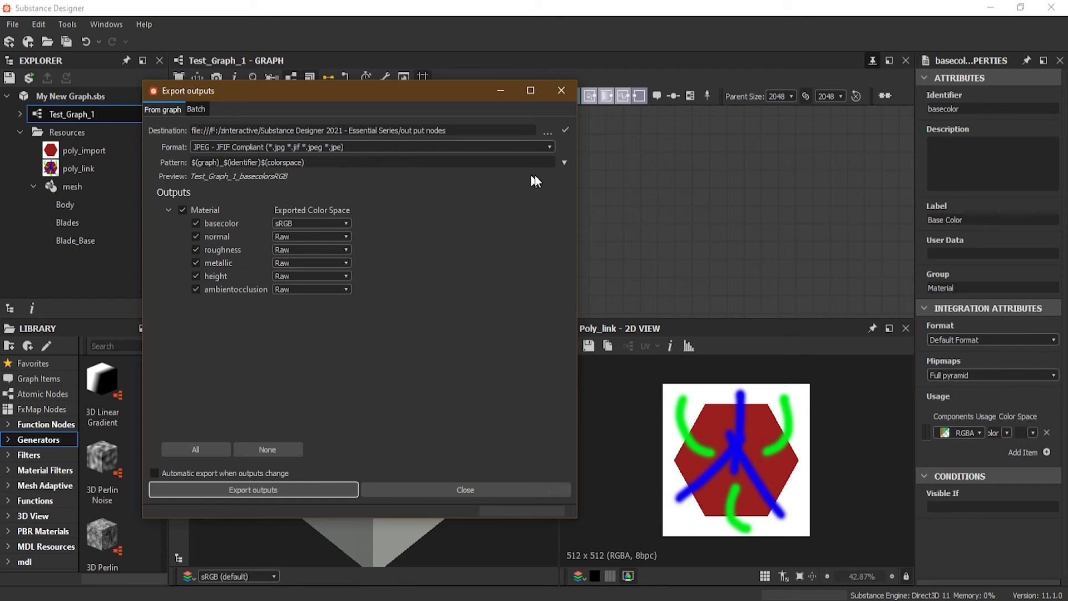
click(565, 163)
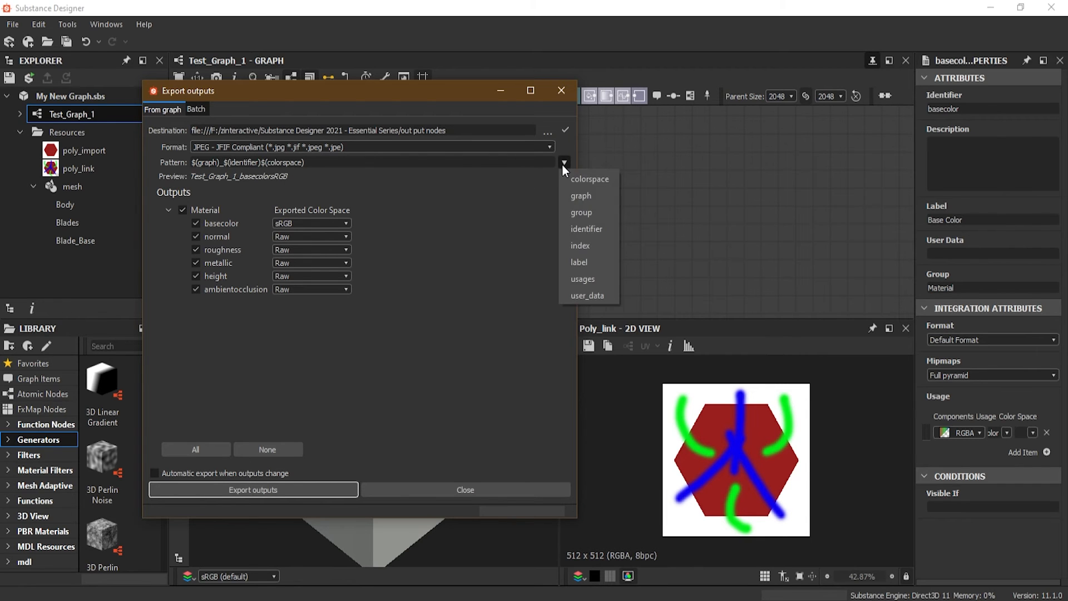
click(576, 194)
Remove the appended colorspace and graph tokens so the pattern reads $(graph)_$(identifier)
drag(333, 162, 269, 162)
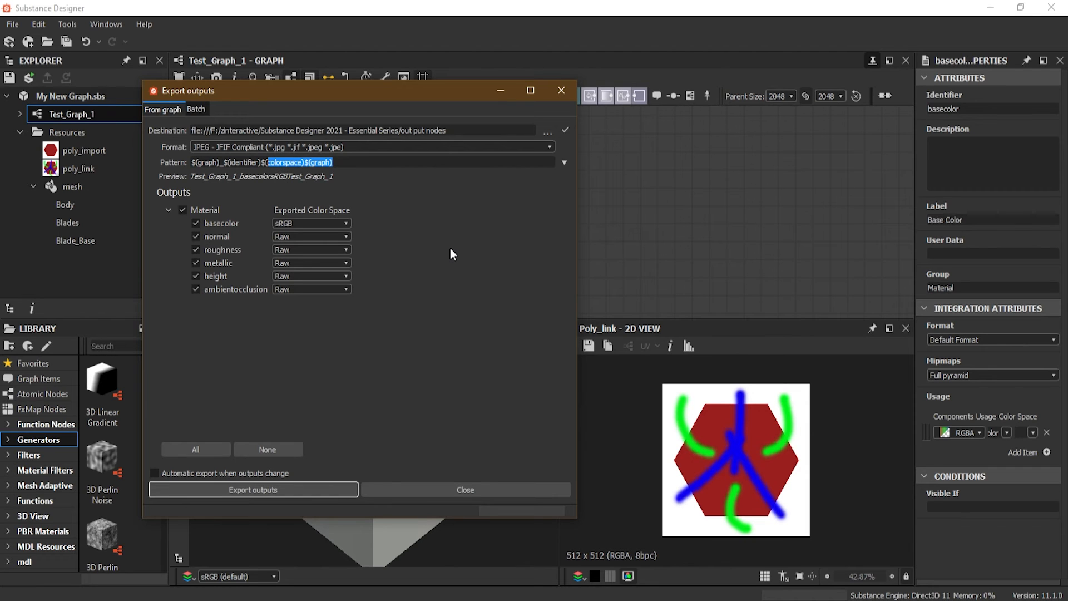
key(BackSpace)
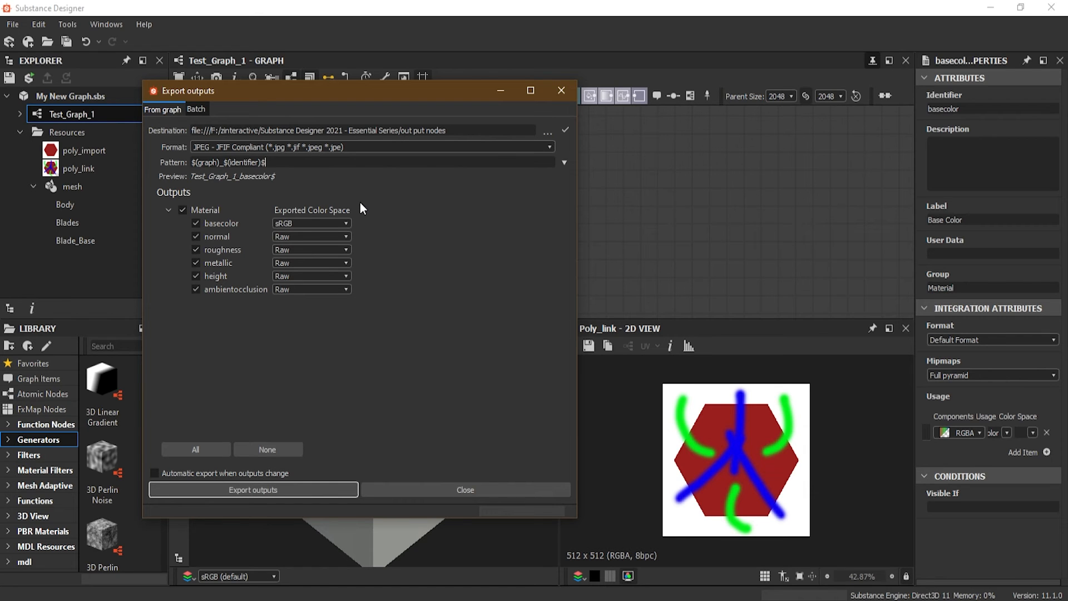
key(BackSpace)
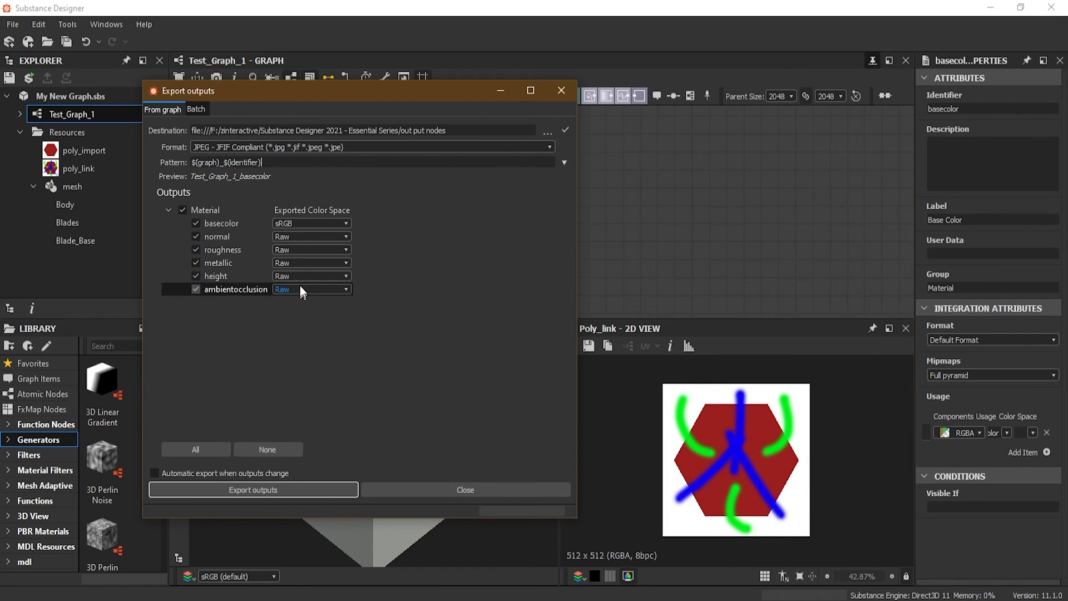
Review the exported color space options for the basecolor output and close the dialog without exporting
click(327, 224)
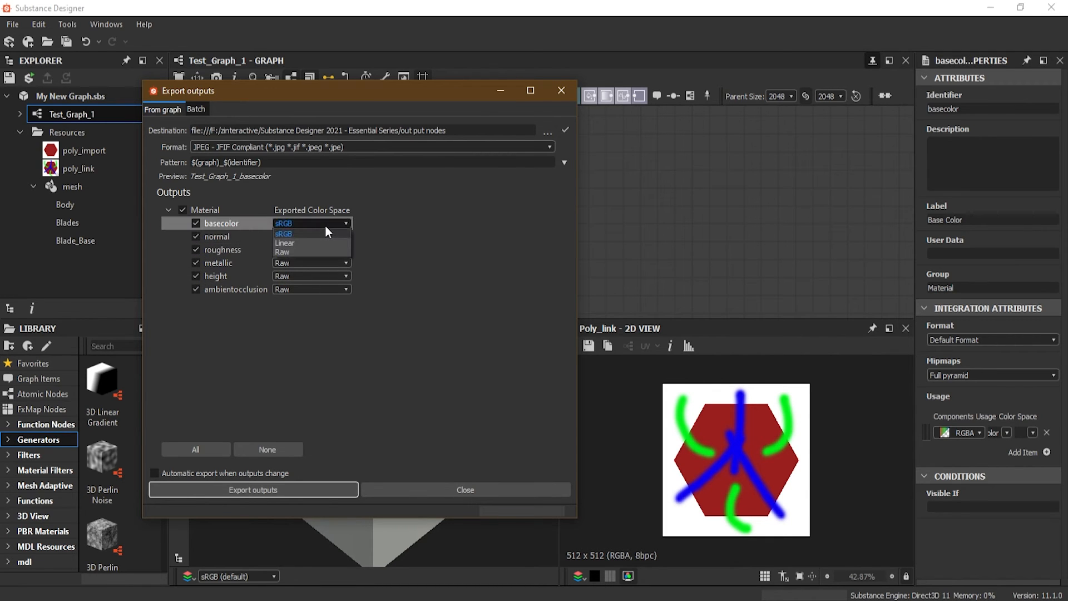
click(401, 214)
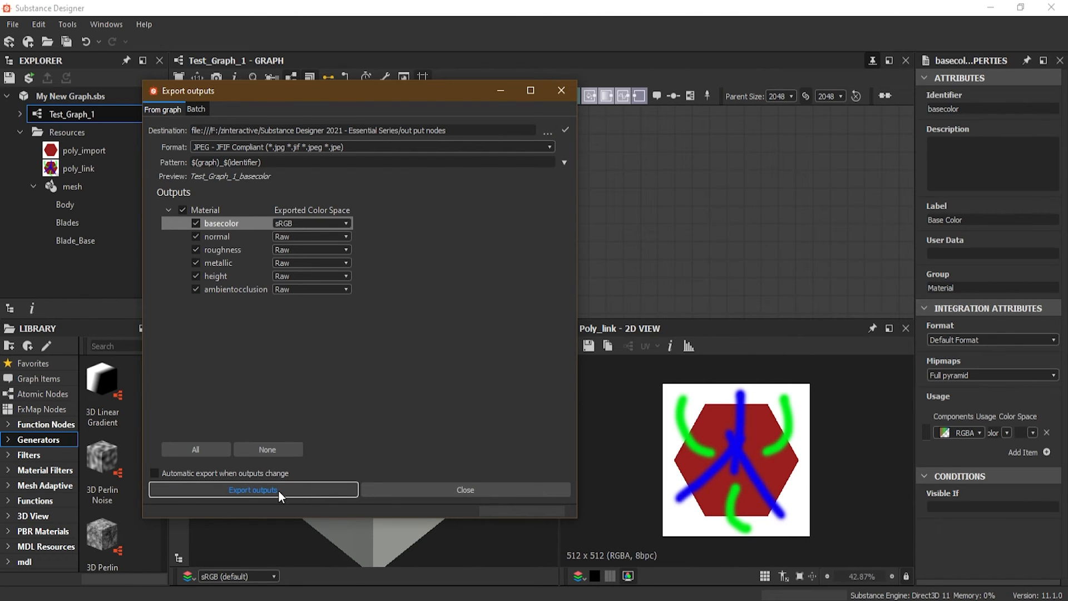
click(426, 491)
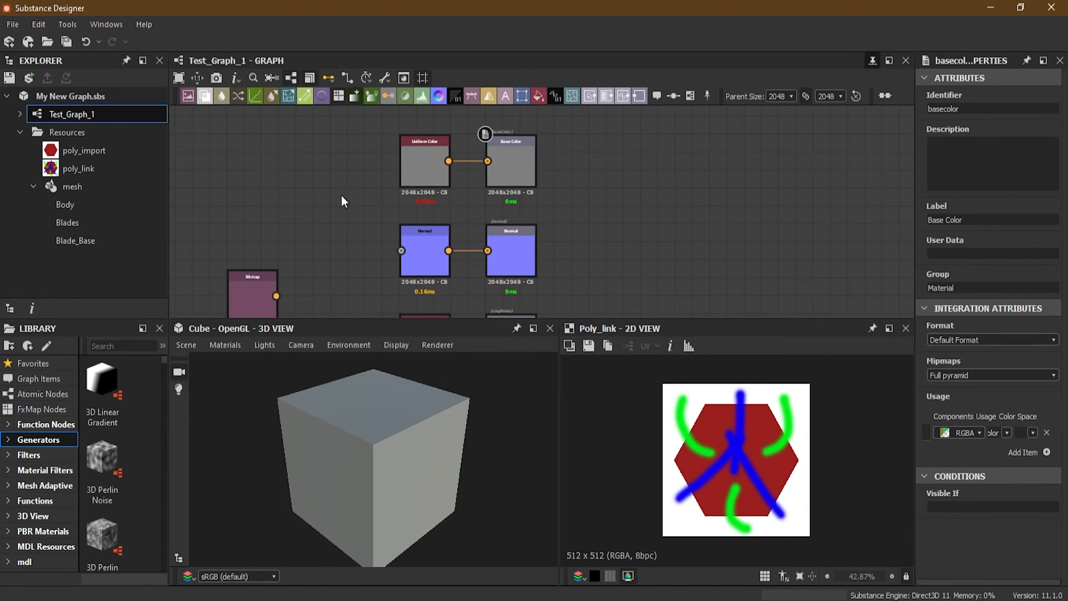
Export all Test_Graph_1 outputs from the graph's tools as PNG files into the out put nodes folder
click(382, 77)
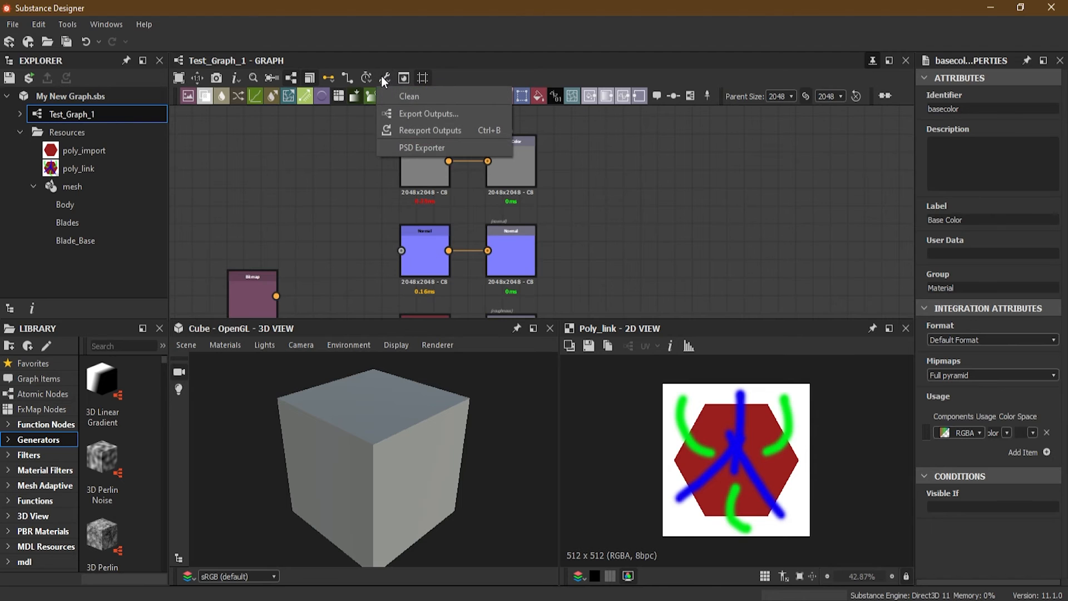
click(466, 114)
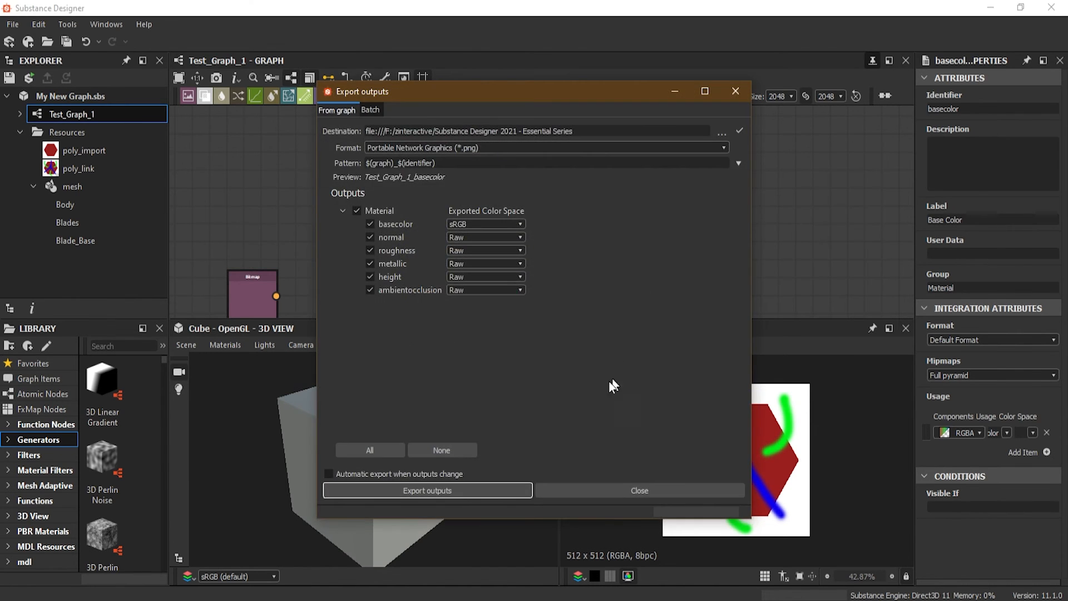
click(723, 134)
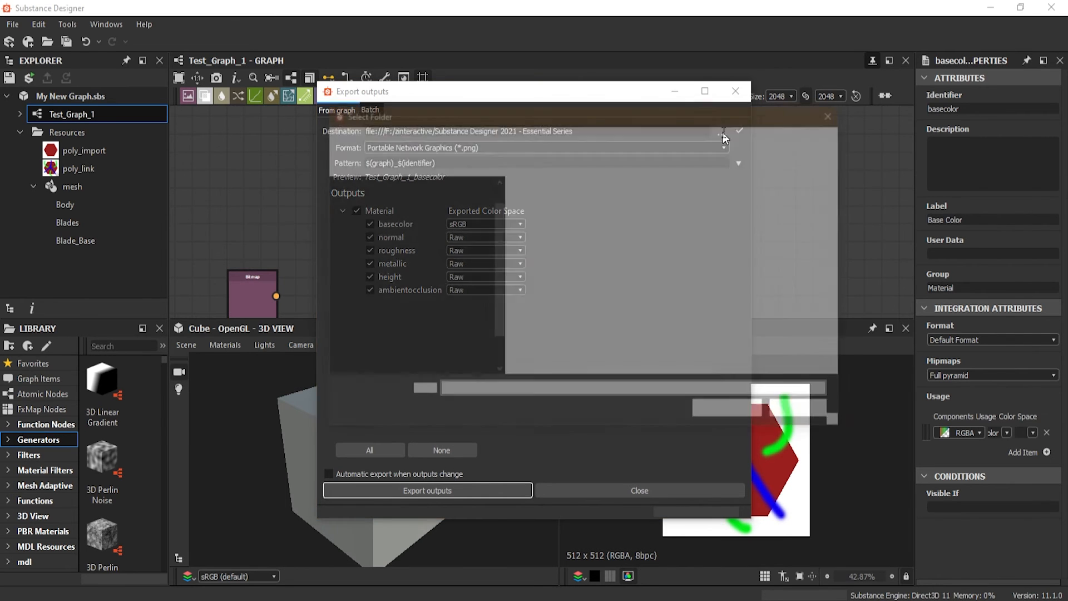
double_click(716, 217)
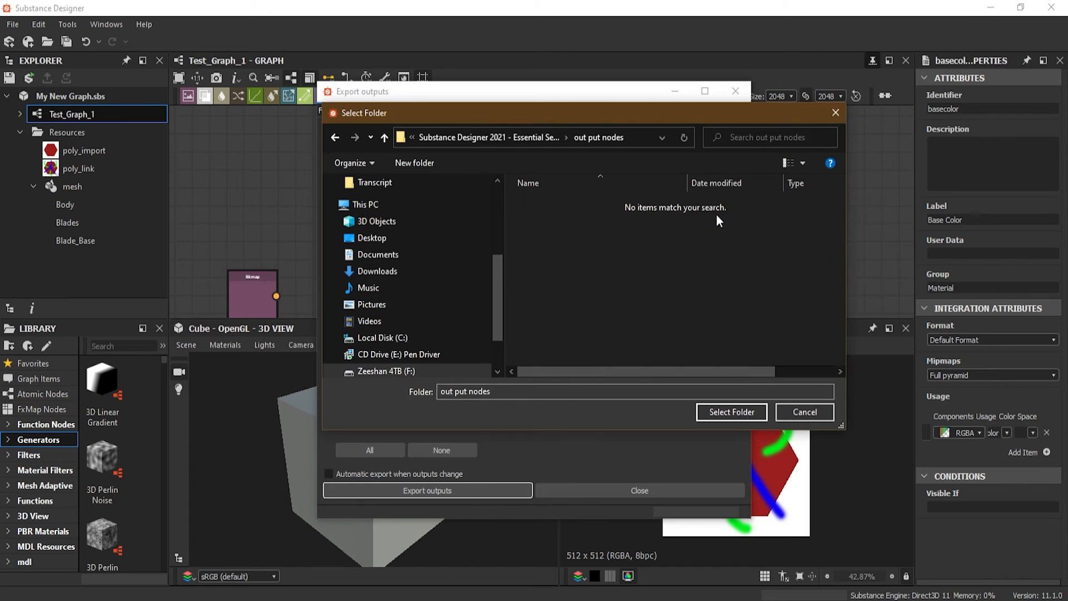
click(724, 412)
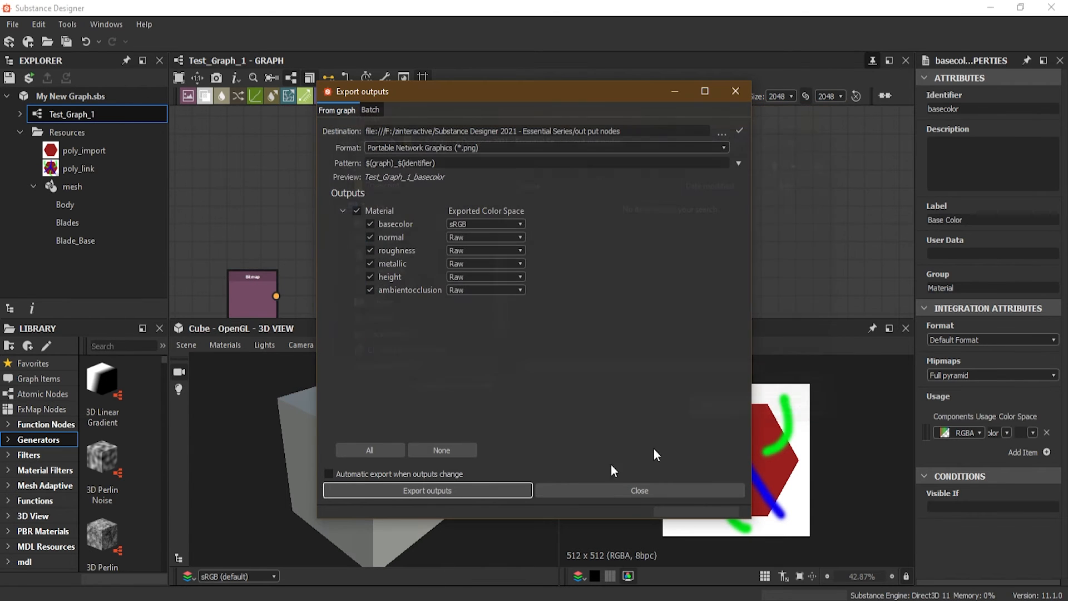
click(481, 488)
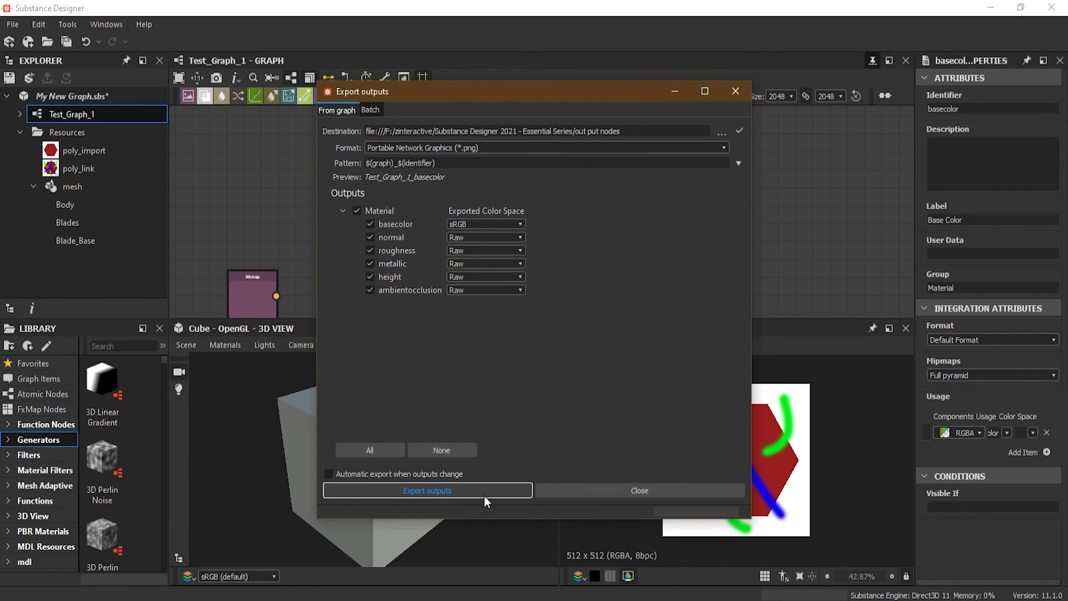
Switch to File Explorer, inspect the exported maps in the out put nodes folder, and close that window and the export dialog
key(alt+Tab)
drag(510, 122, 452, 123)
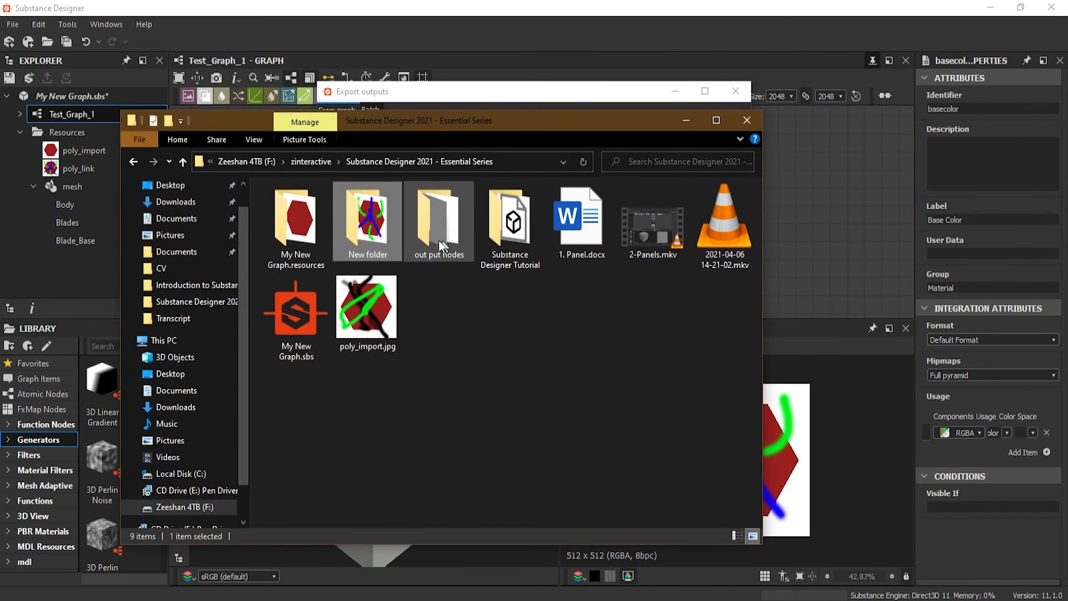
double_click(444, 213)
click(296, 219)
click(624, 223)
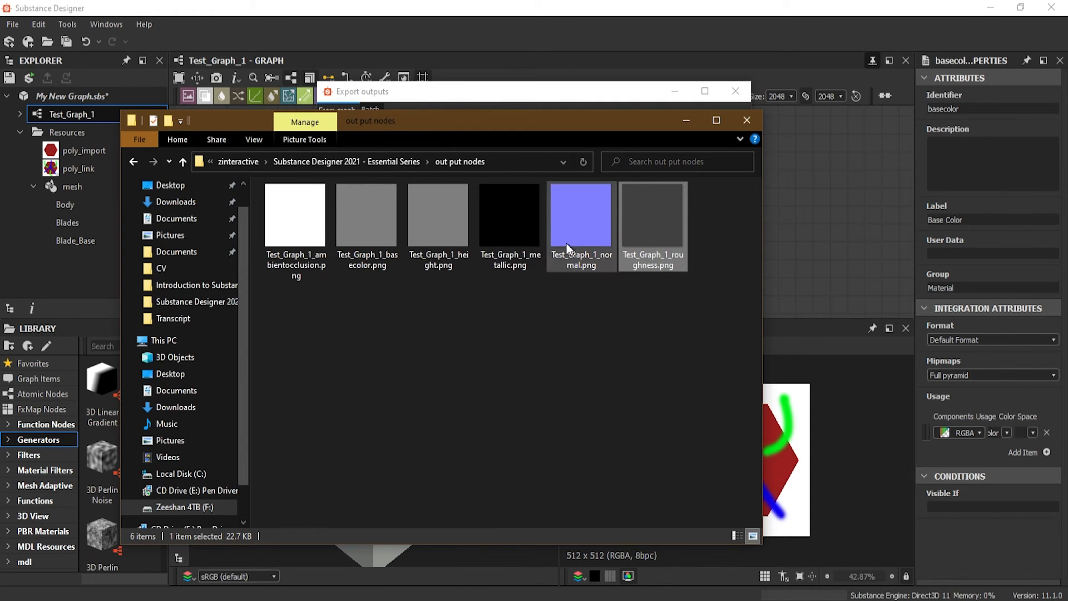
click(297, 223)
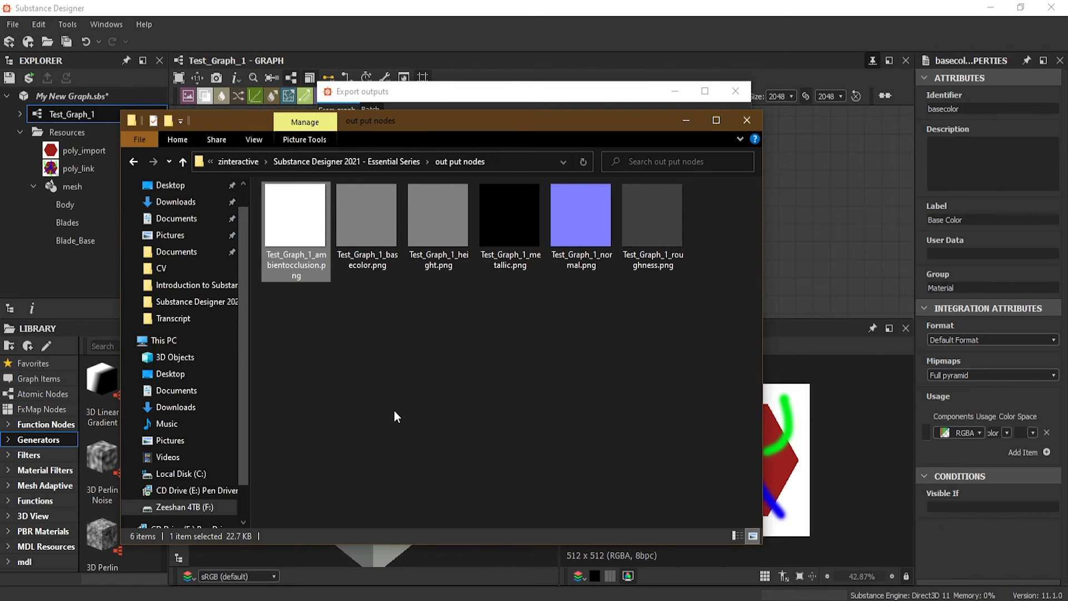
click(746, 120)
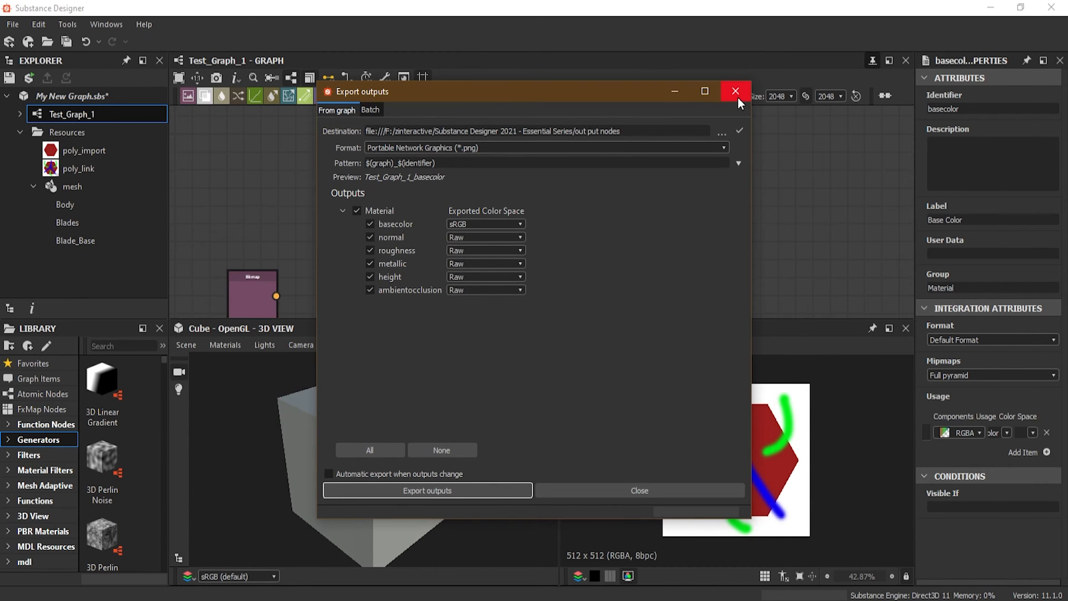
click(638, 485)
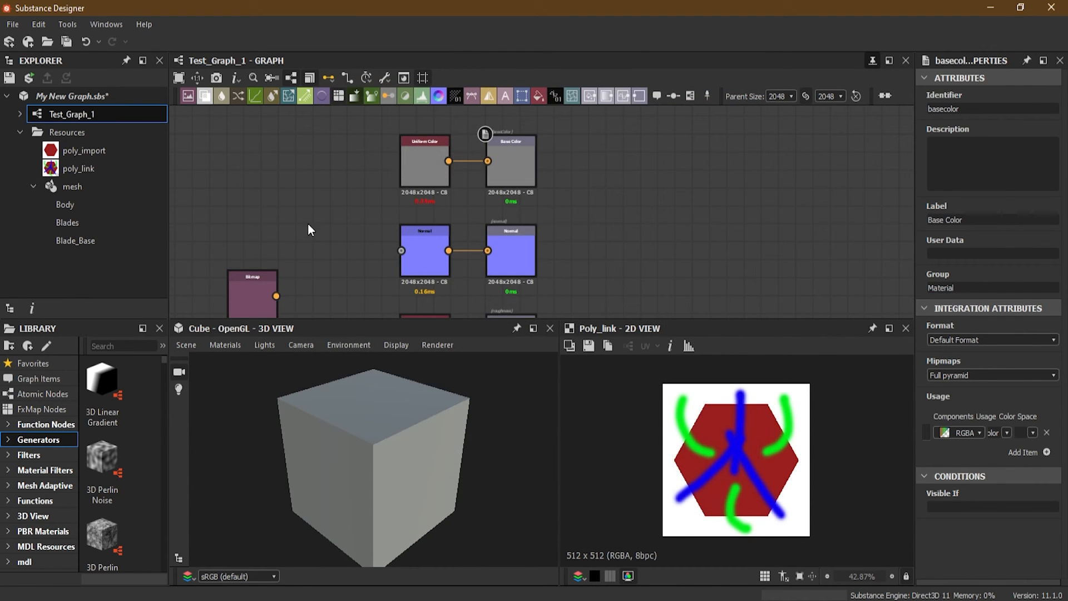
Save the modified My New Graph.sbs package
click(325, 185)
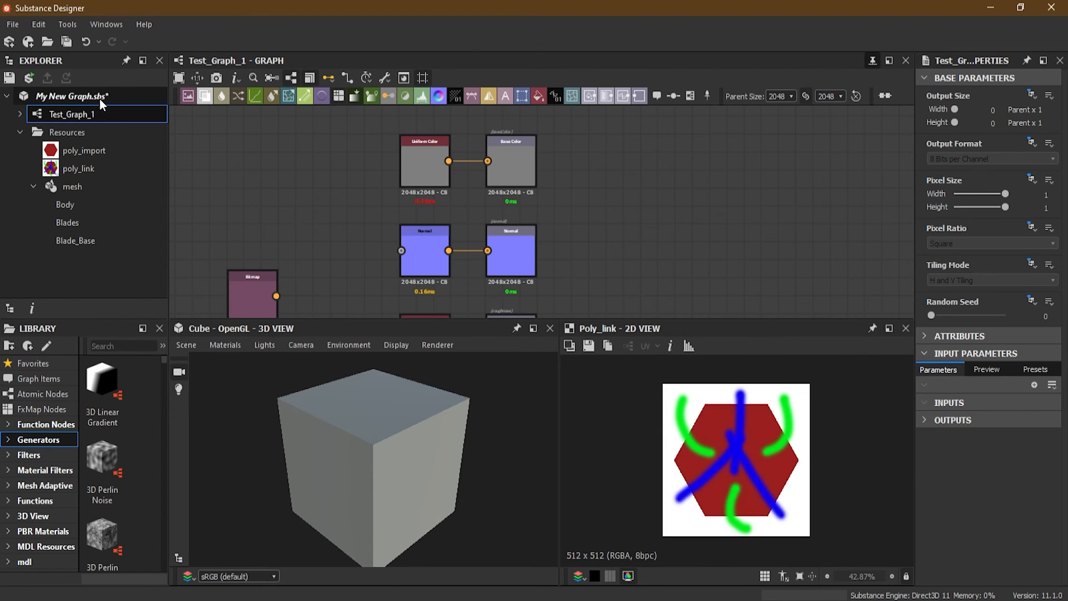
click(65, 99)
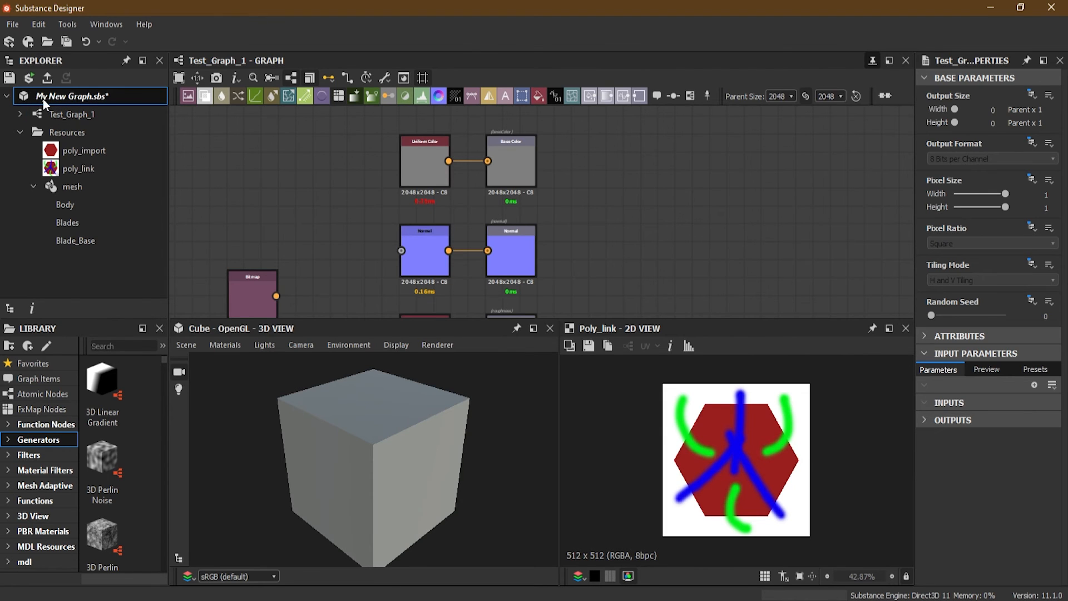
right_click(96, 96)
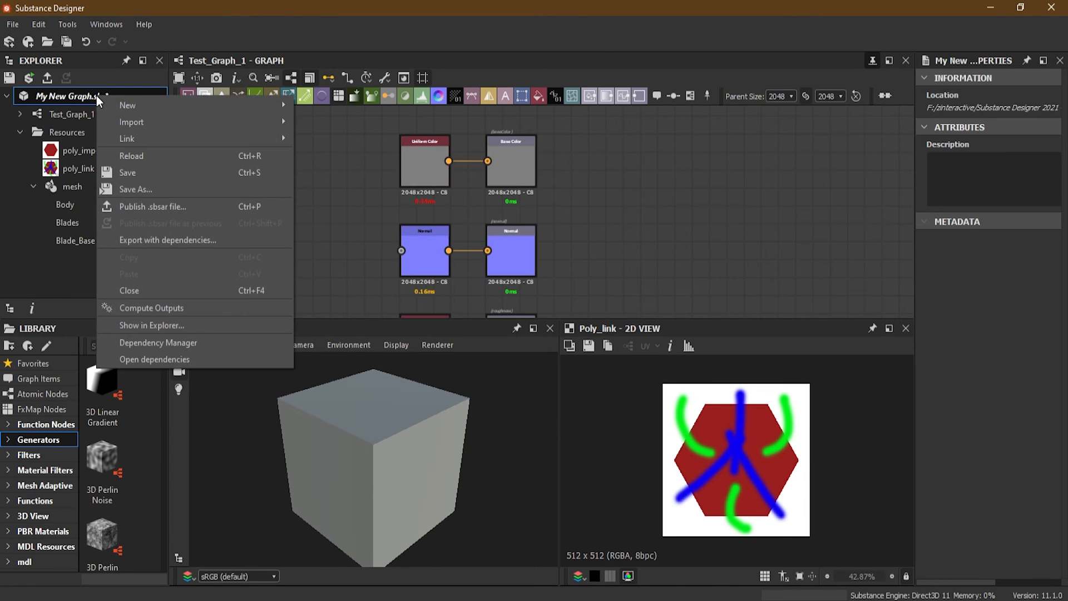
click(159, 168)
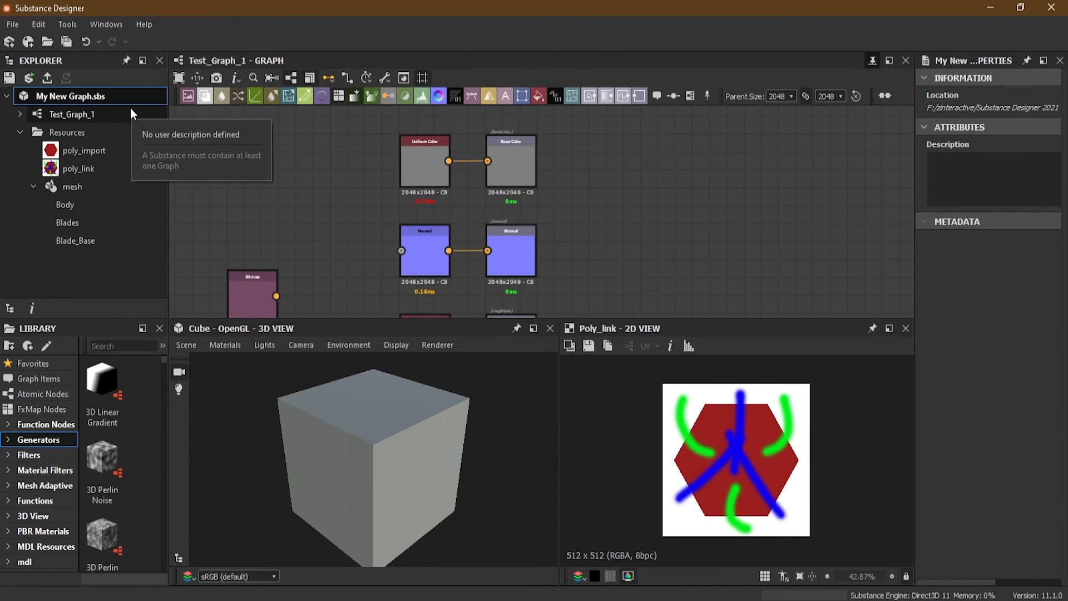
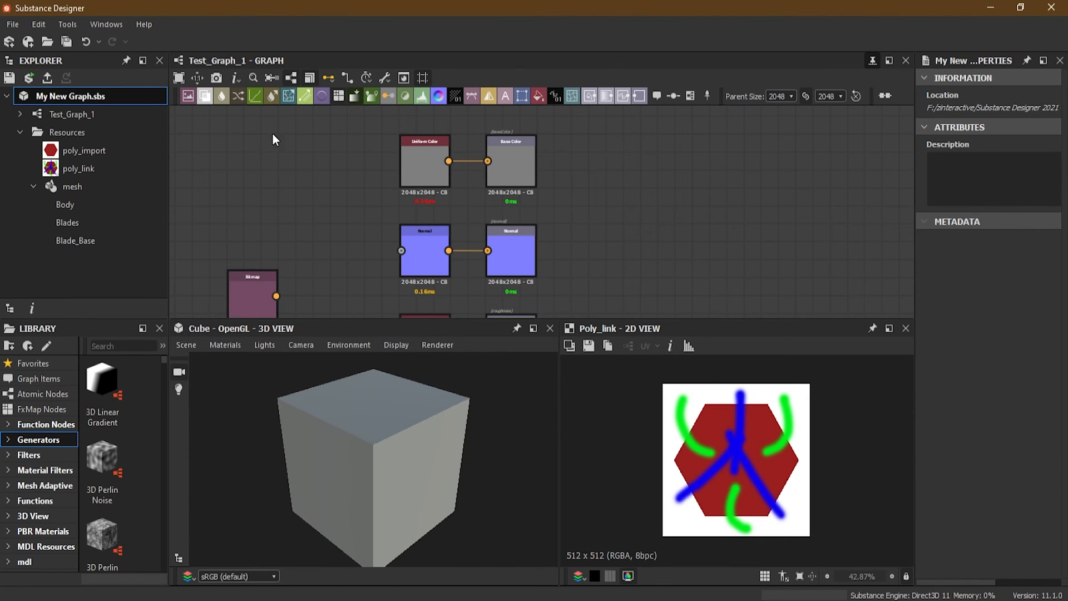
Publish the package as My New Graph.sbsar in the Substance Designer 2021 - Essential Series folder with Auto compression
right_click(51, 95)
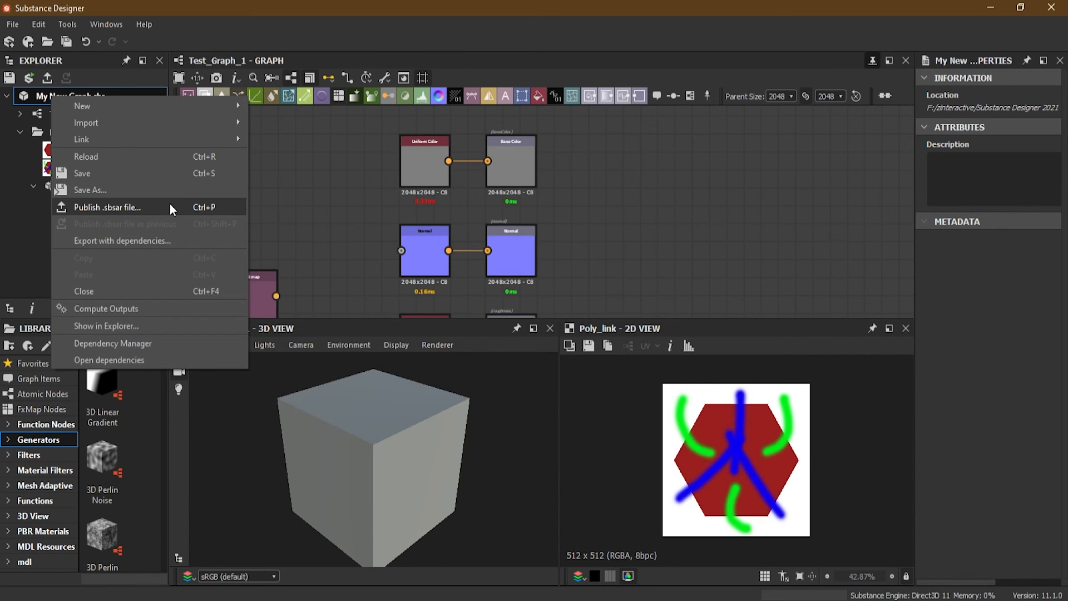
click(117, 207)
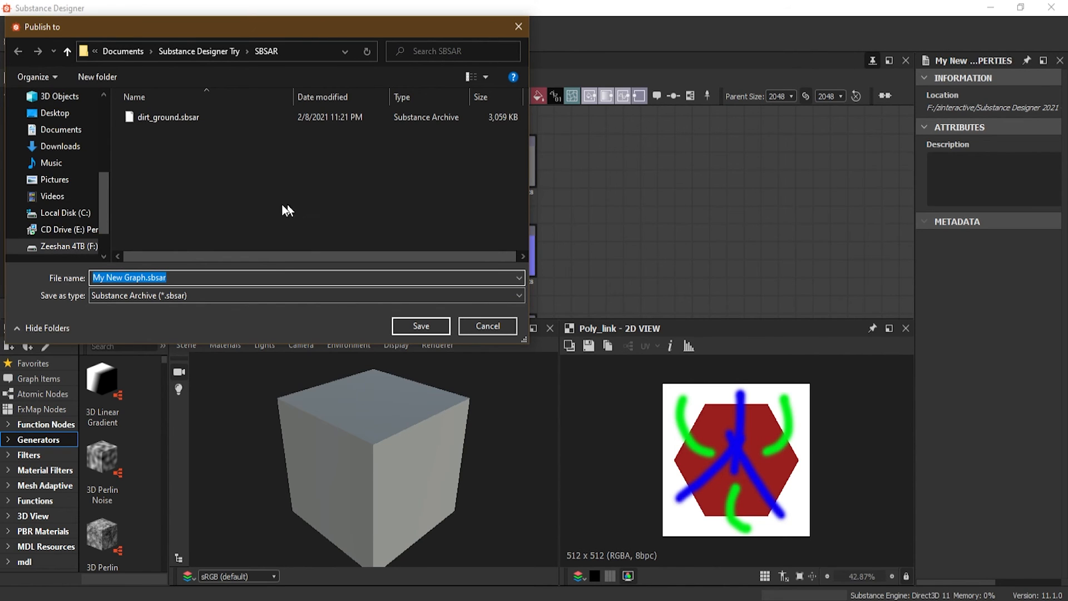
click(69, 246)
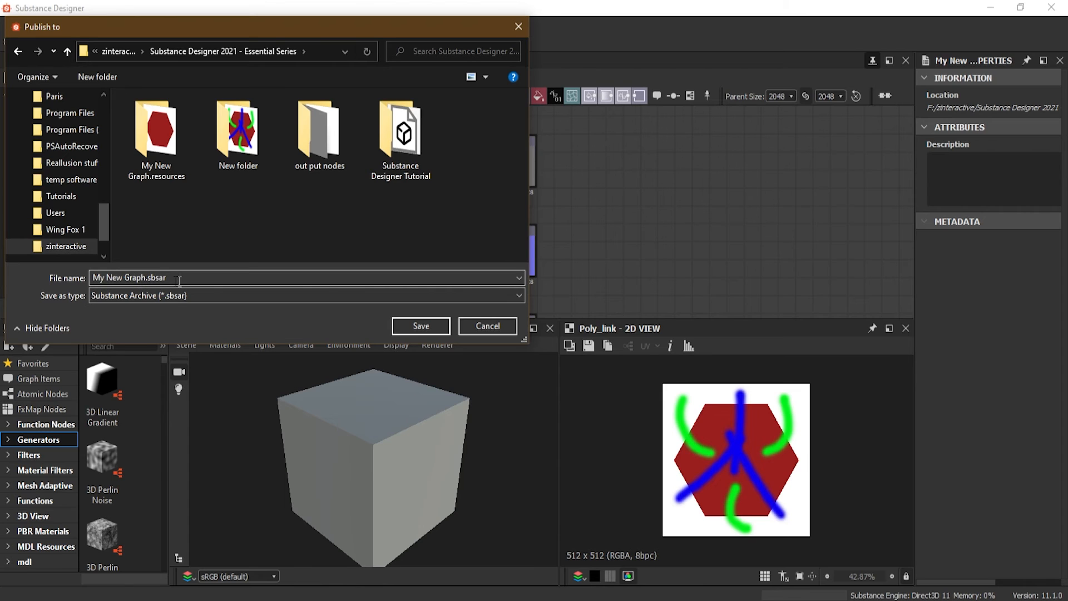
click(419, 327)
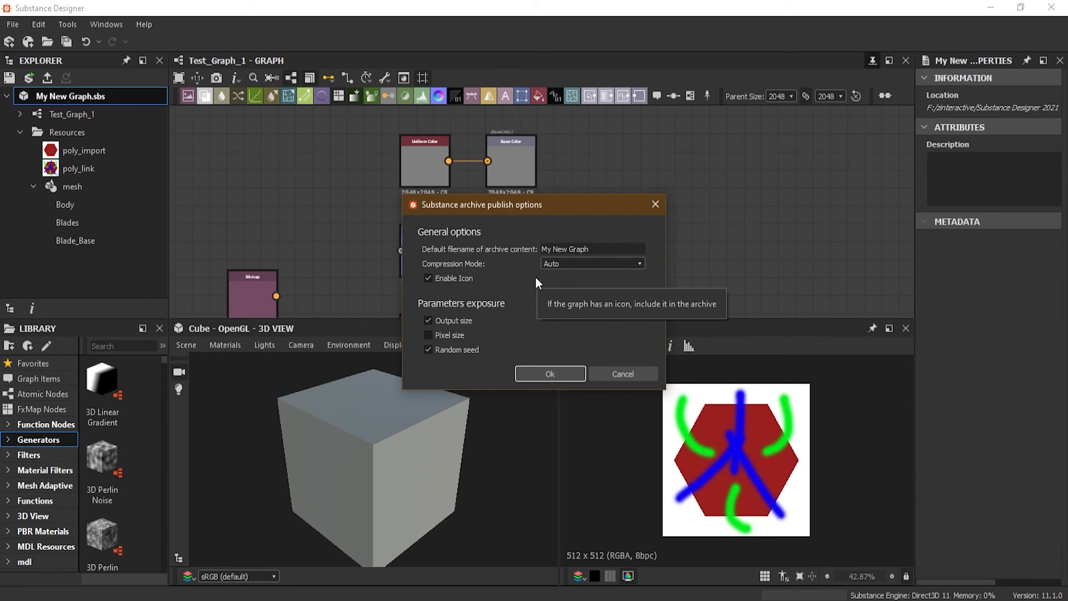
click(557, 265)
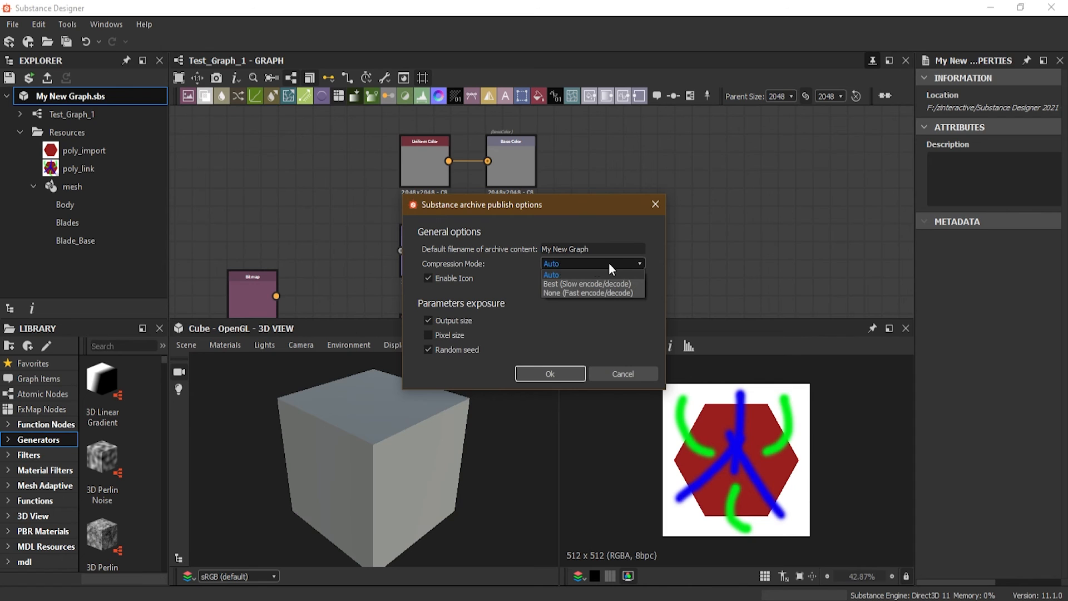
click(588, 265)
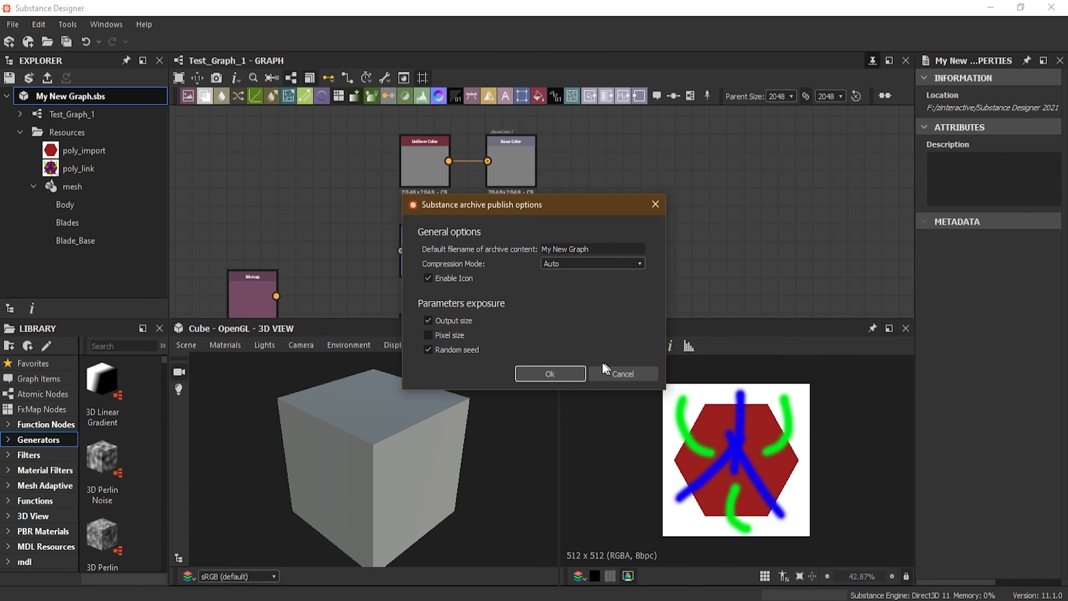
click(549, 373)
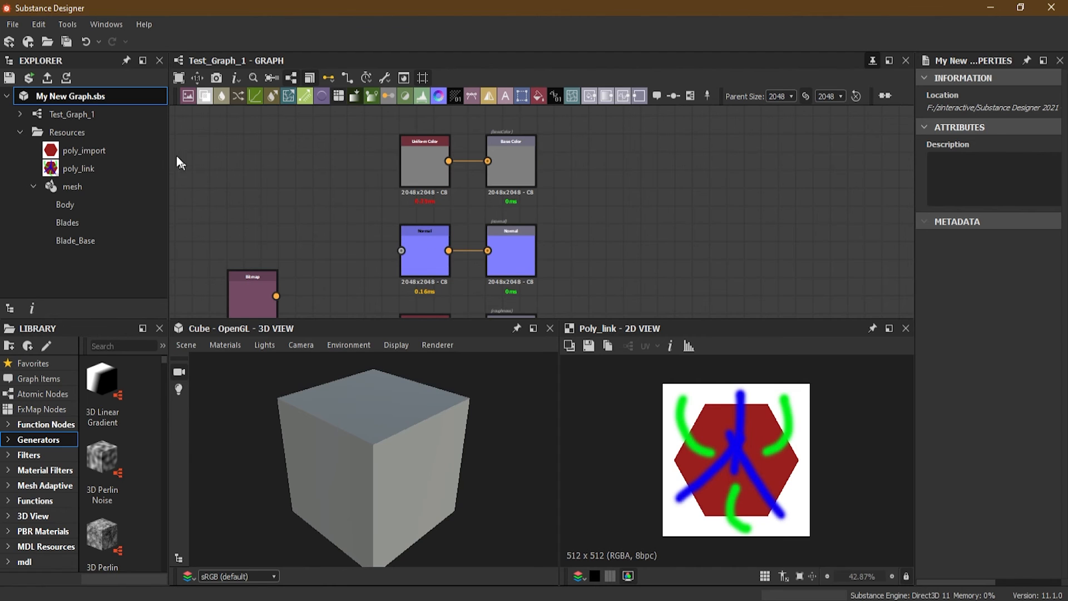
Save the package as My New Graph.sbs in the Substance Designer 2021 - Essential Series folder, replacing the existing file
right_click(69, 98)
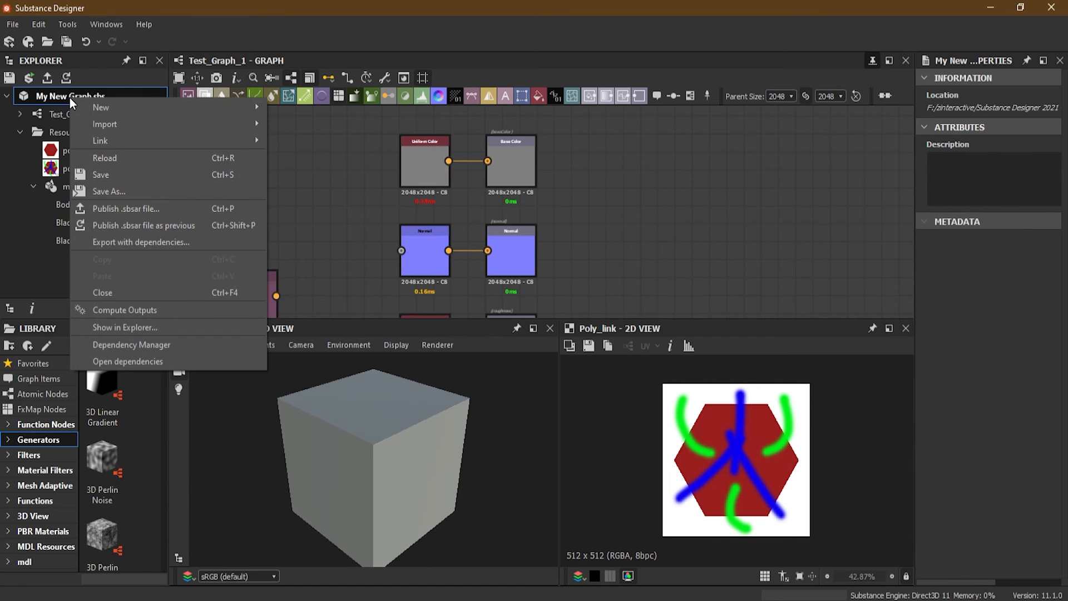
click(155, 191)
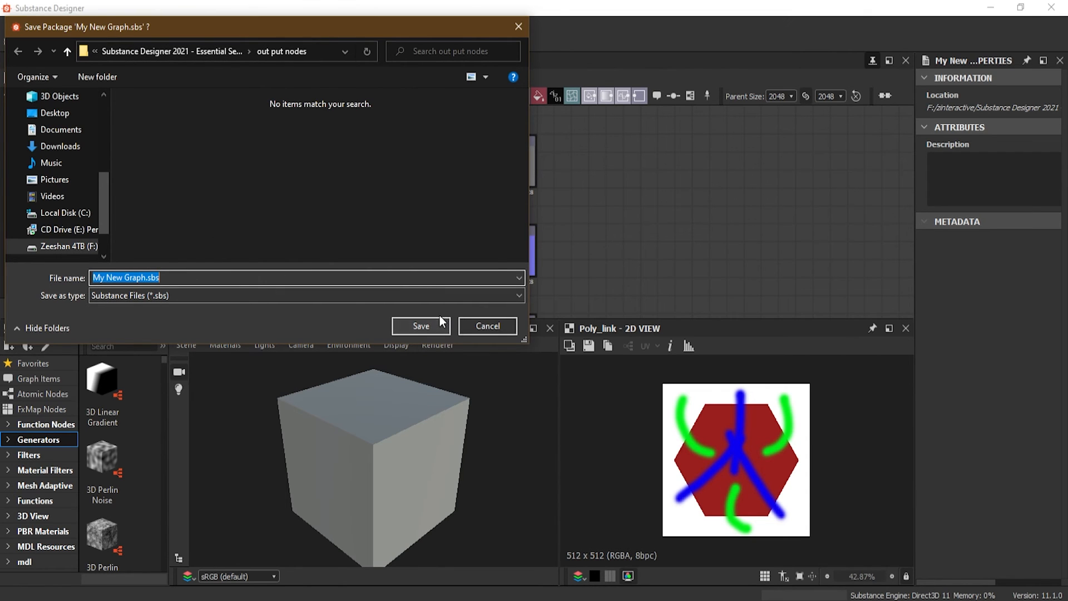
click(235, 48)
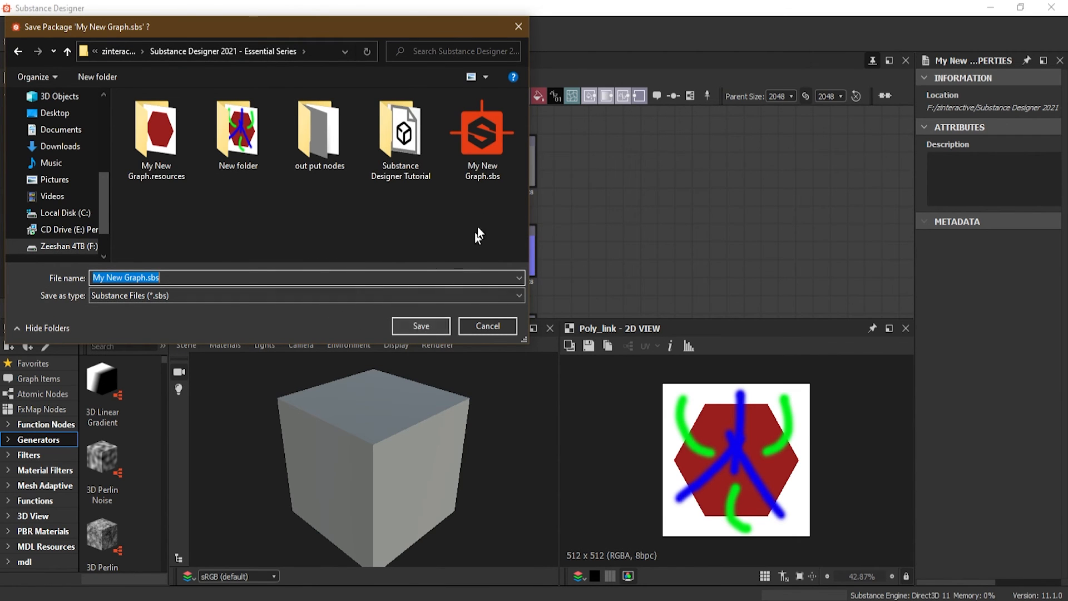
click(422, 326)
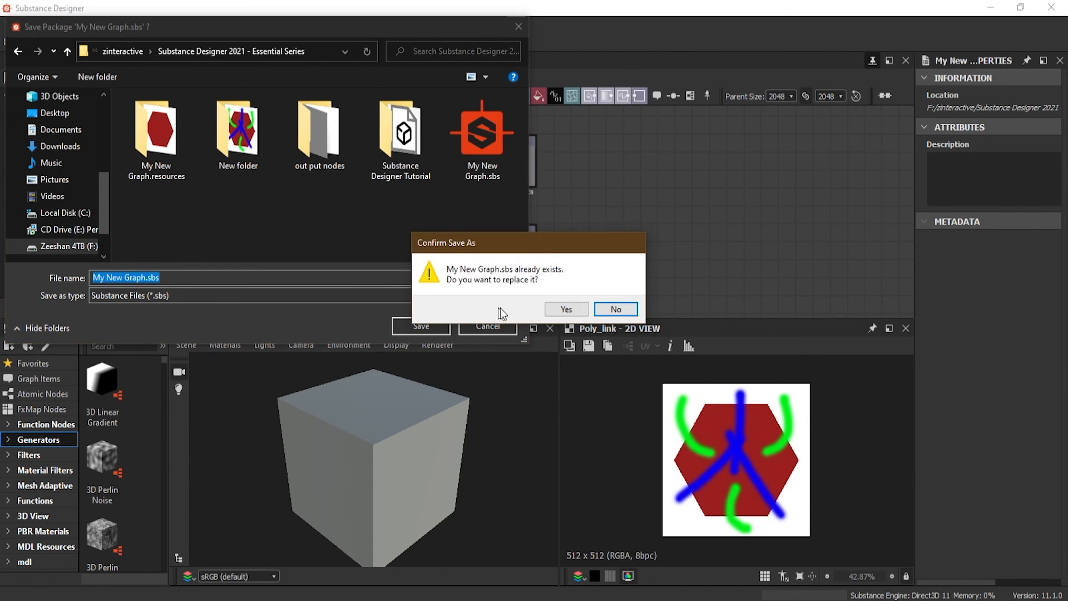
click(566, 309)
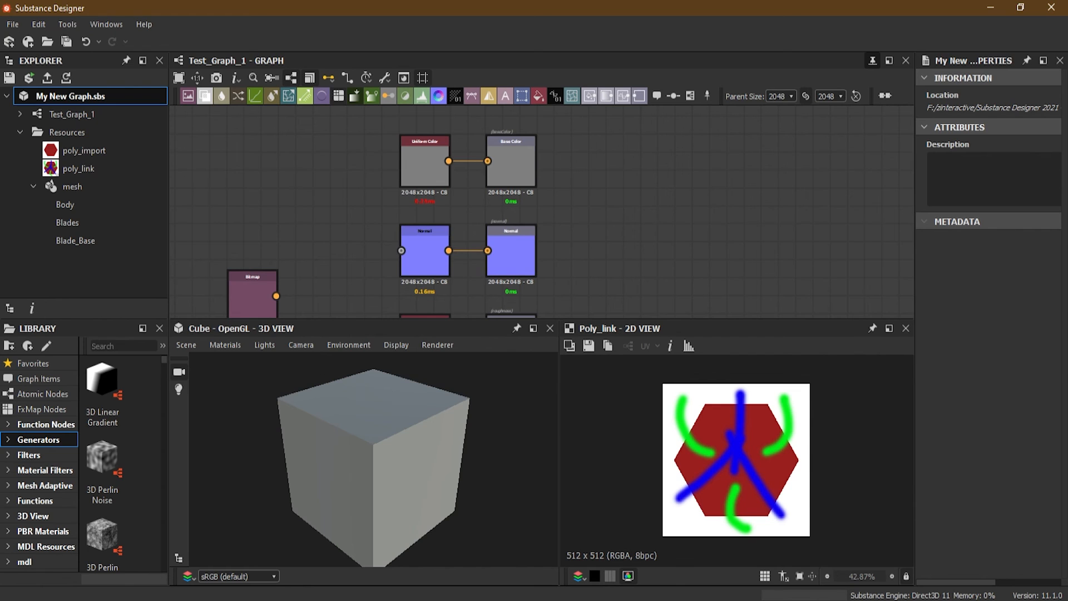
Switch to File Explorer, inspect the published archive in the Essential Series folder, and minimize the window
mouse_move(110, 600)
click(144, 586)
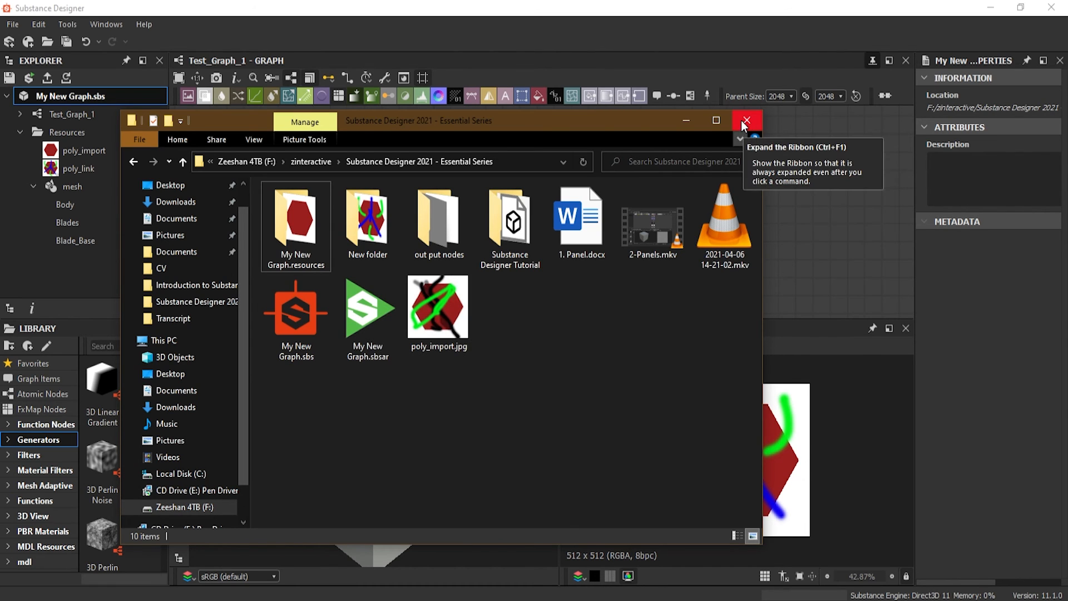
click(683, 124)
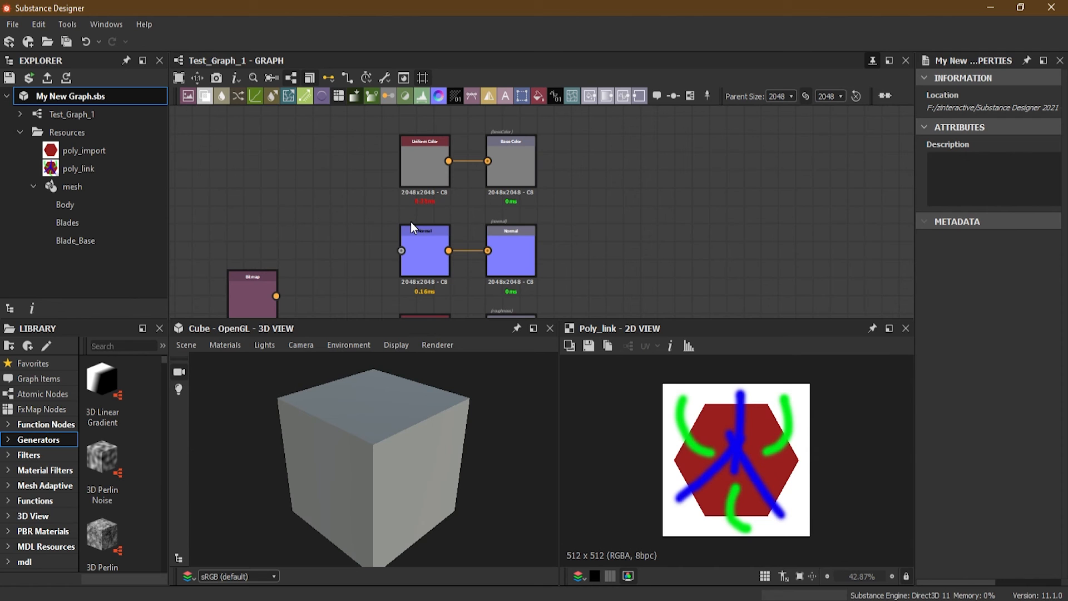
Move the black Uniform Color node aside and delete the other nodes in the rows below Roughness
scroll(419, 188, down, 3)
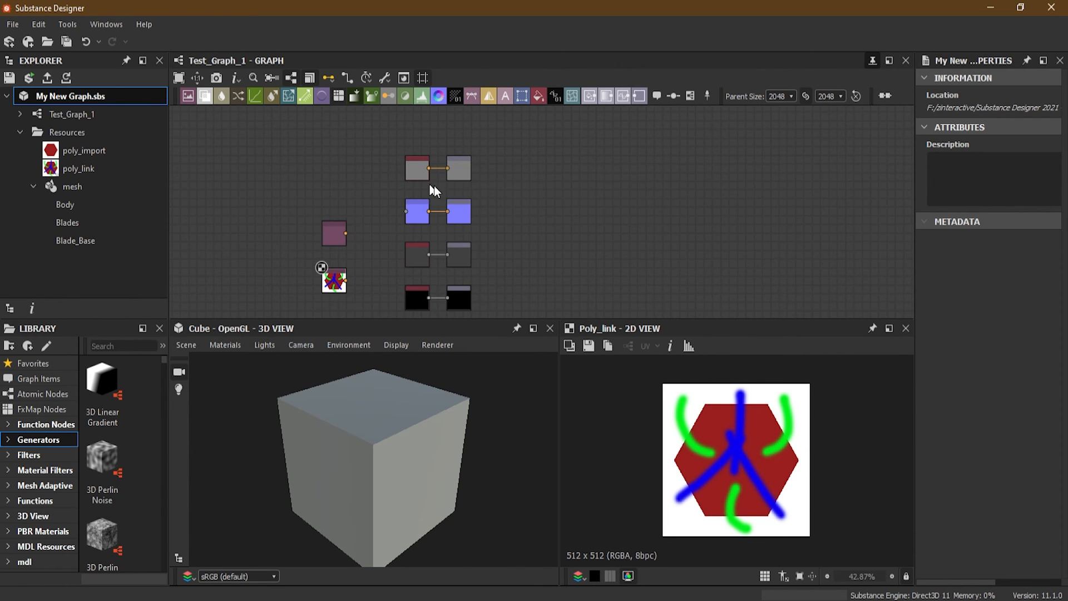
middle_drag(508, 234, 518, 158)
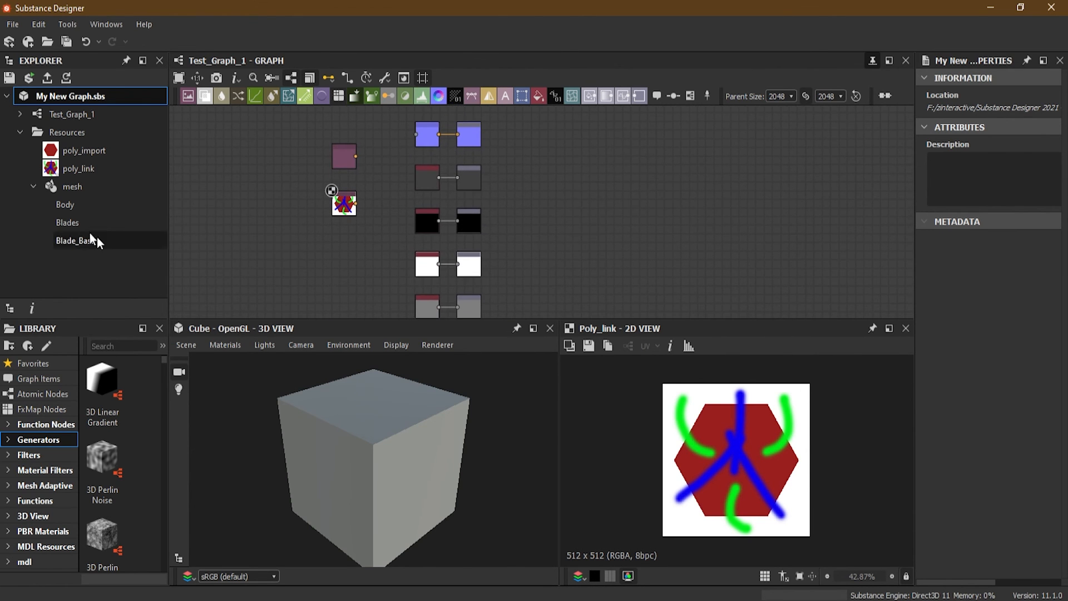
drag(426, 219, 253, 193)
drag(476, 267, 731, 233)
scroll(490, 246, down, 1)
scroll(490, 248, down, 1)
drag(436, 215, 685, 297)
key(Delete)
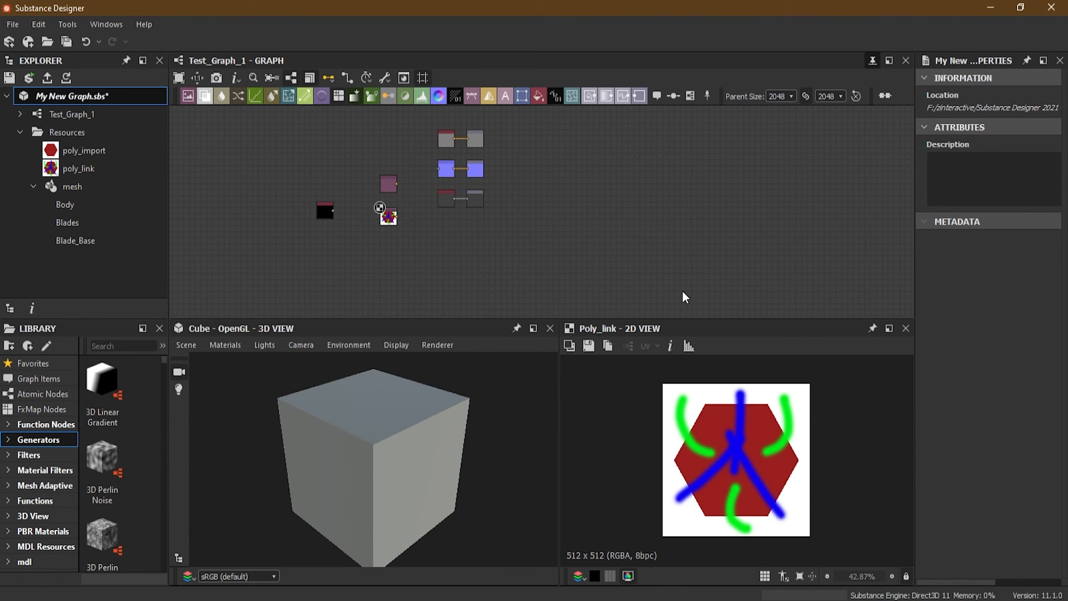
Place the black Uniform Color node below the Roughness row and connect the Normal node's output to the Roughness output node
drag(330, 209, 435, 233)
click(448, 198)
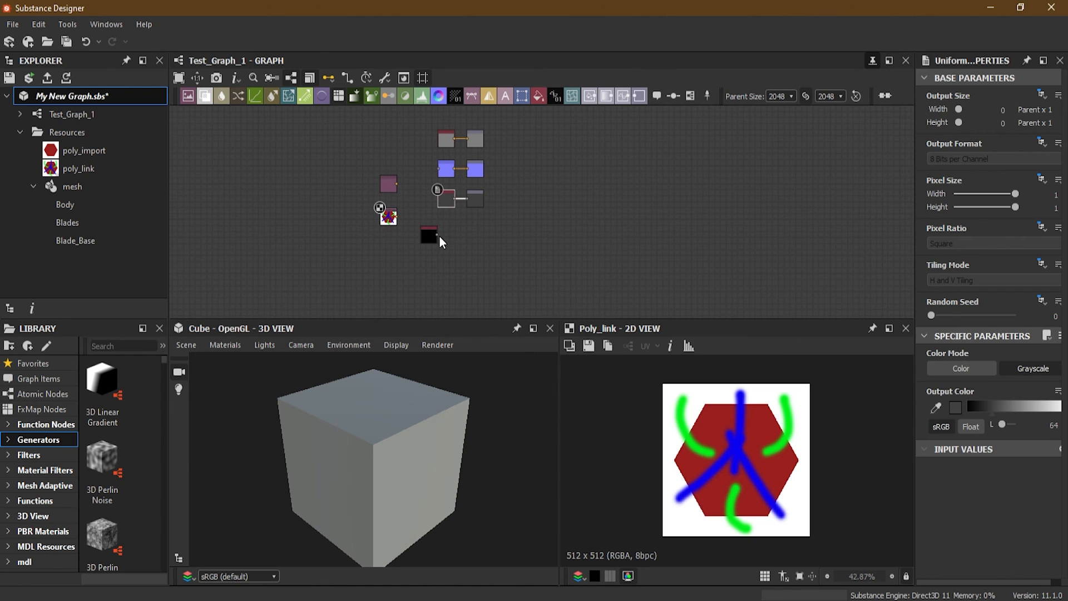
drag(440, 237, 470, 200)
scroll(443, 245, up, 5)
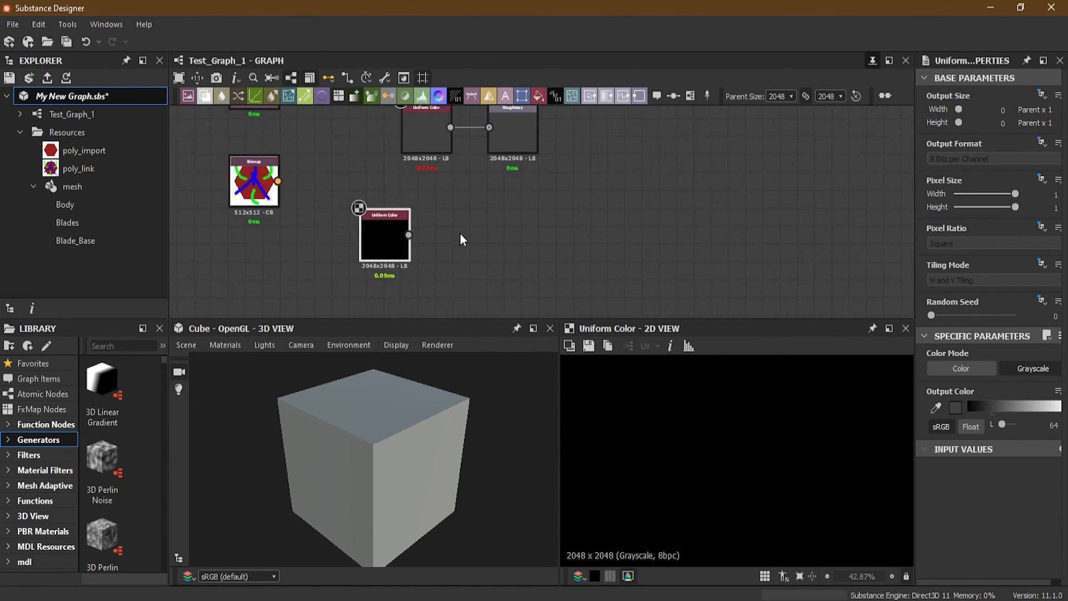
drag(403, 288, 467, 201)
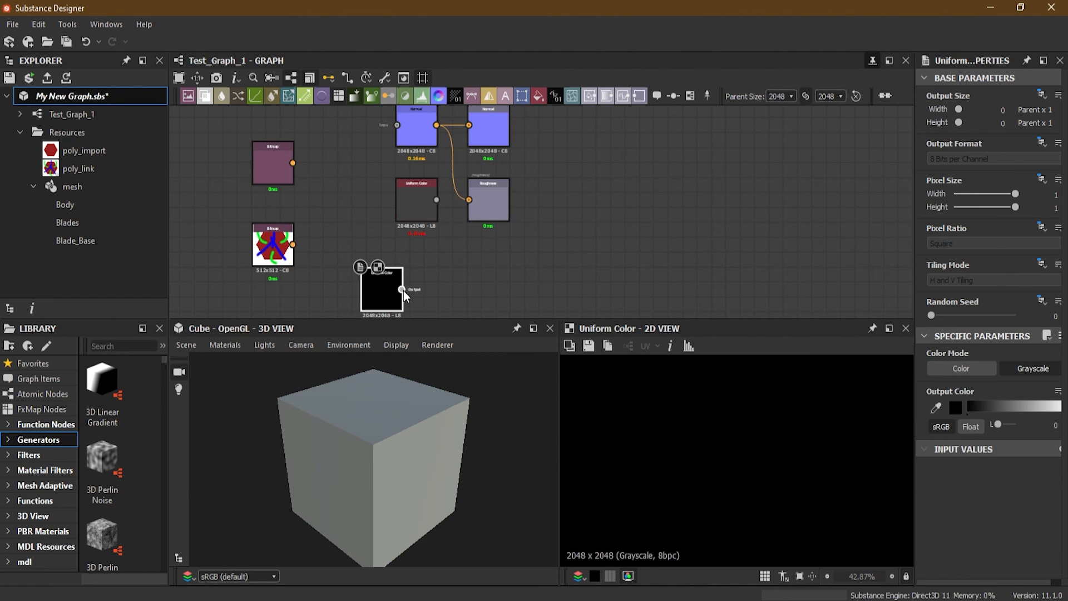
drag(414, 286, 437, 199)
scroll(557, 185, down, 2)
middle_drag(625, 172, 593, 214)
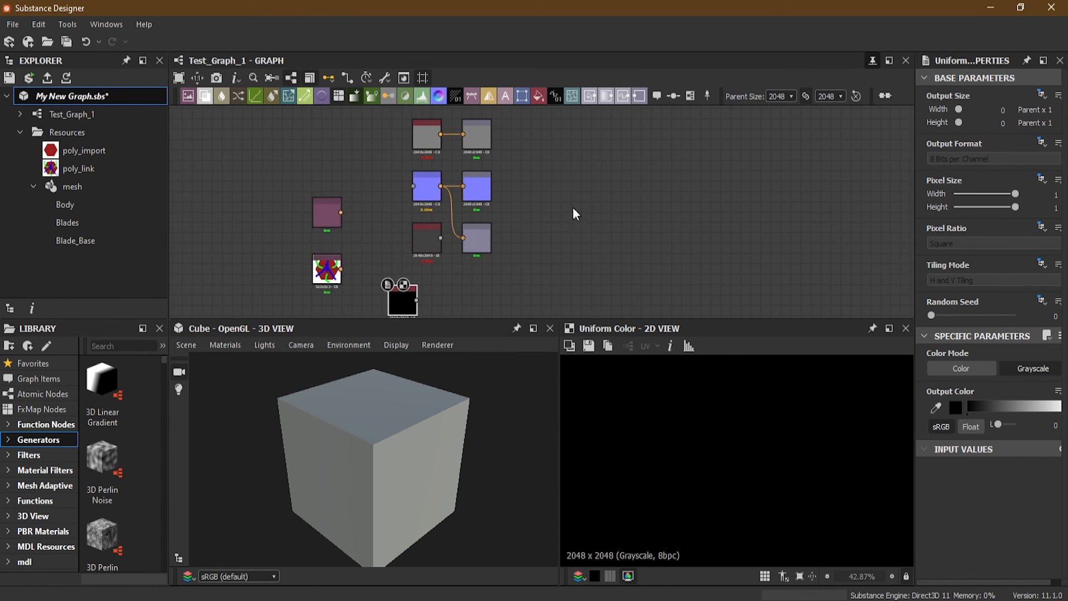
scroll(575, 214, down, 1)
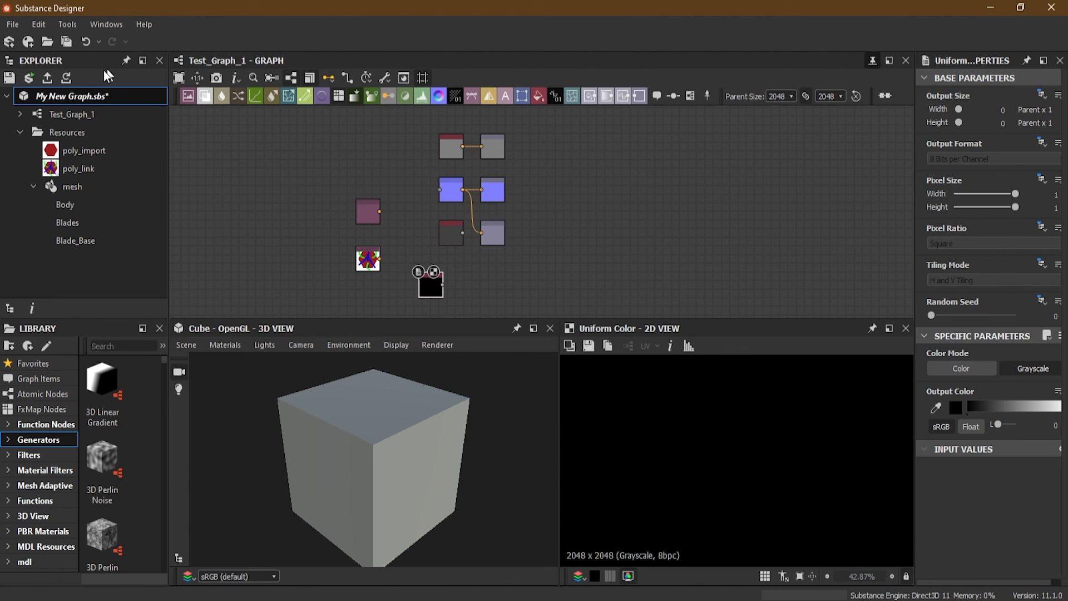
Republish the modified package's .sbsar file with the same settings as the previous publish
right_click(70, 99)
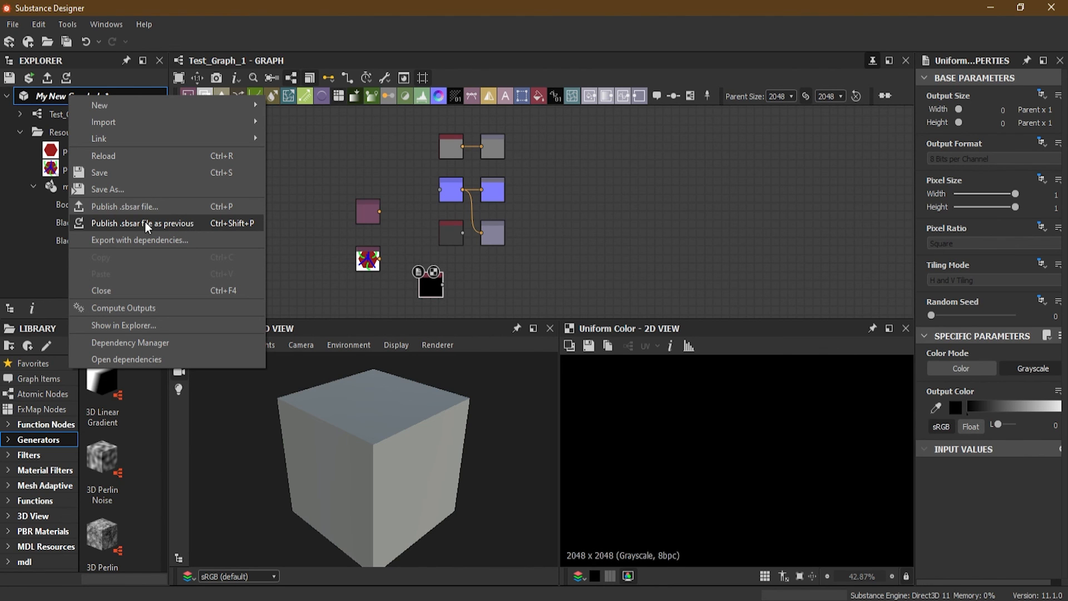
click(181, 223)
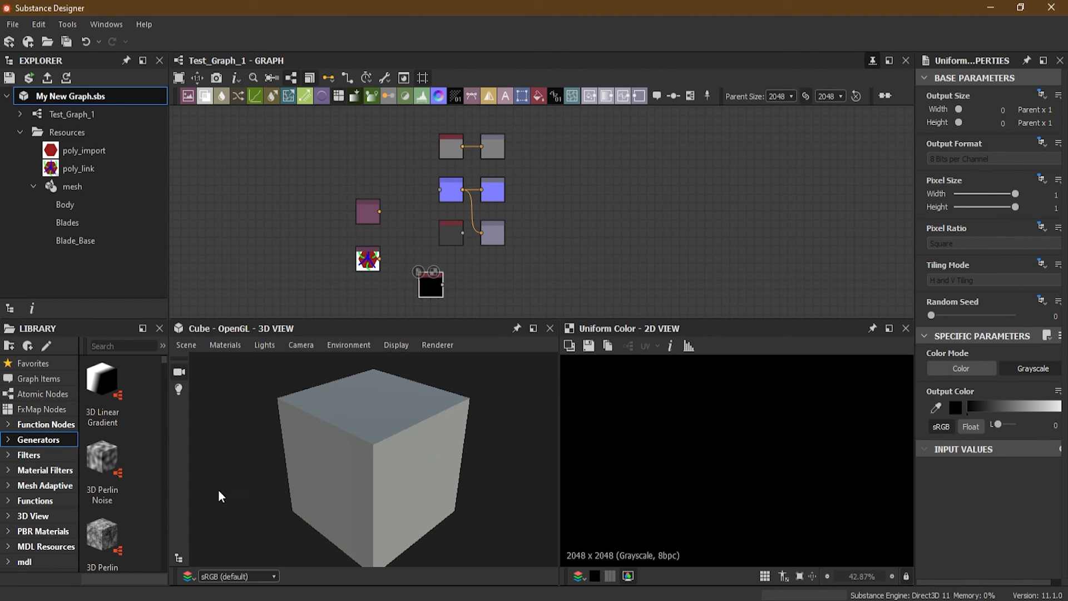
click(389, 250)
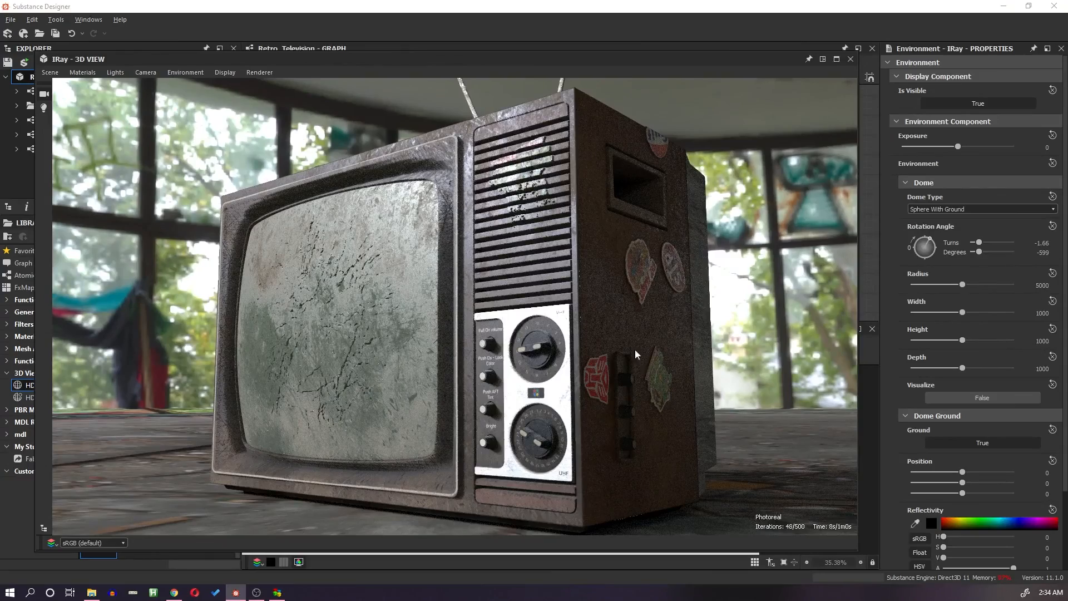
drag(635, 349, 487, 350)
right_drag(487, 350, 571, 387)
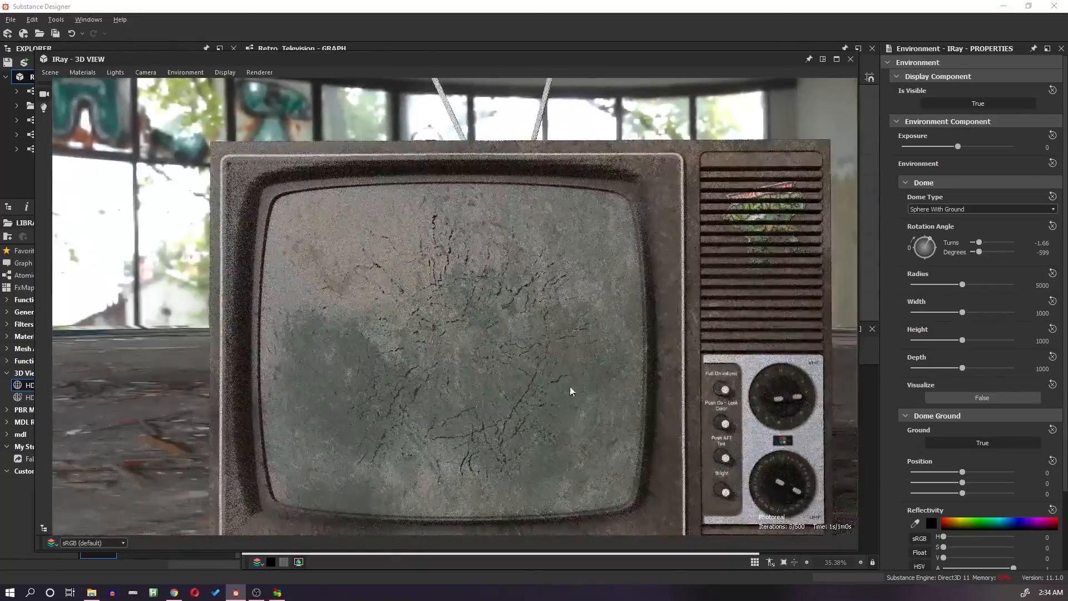
scroll(578, 411, down, 5)
drag(560, 406, 679, 83)
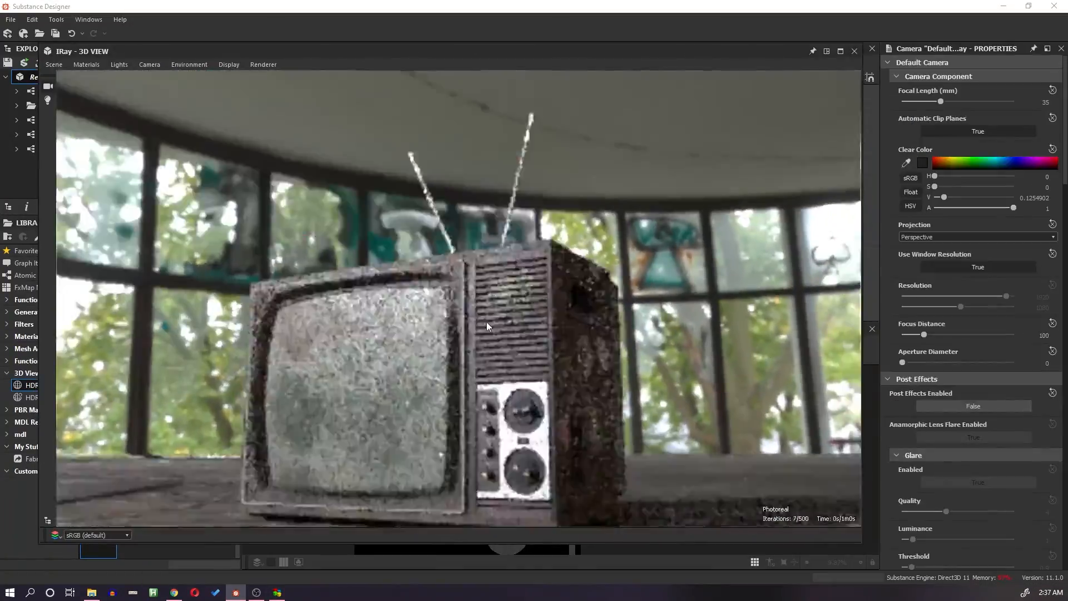
mouse_move(946, 363)
mouse_down()
mouse_move(979, 363)
mouse_move(918, 363)
mouse_move(950, 367)
mouse_up()
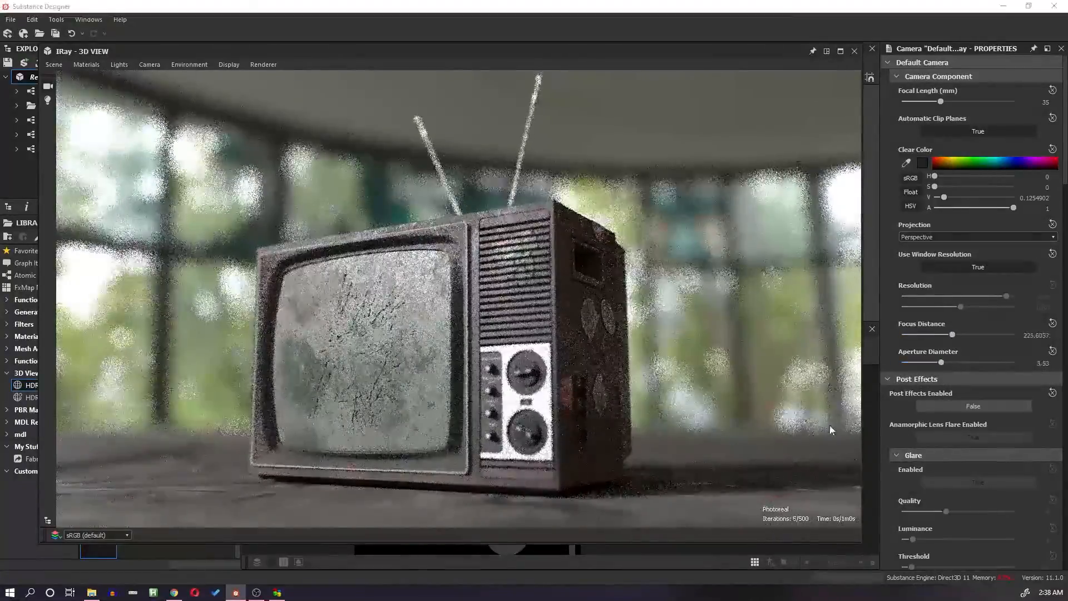
scroll(959, 326, down, 5)
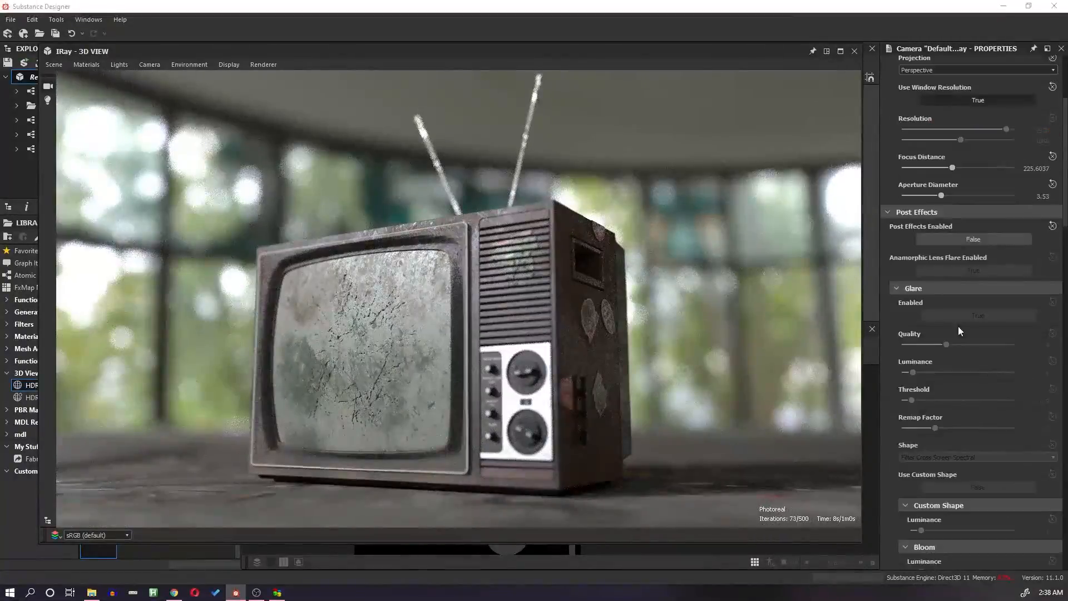
click(950, 391)
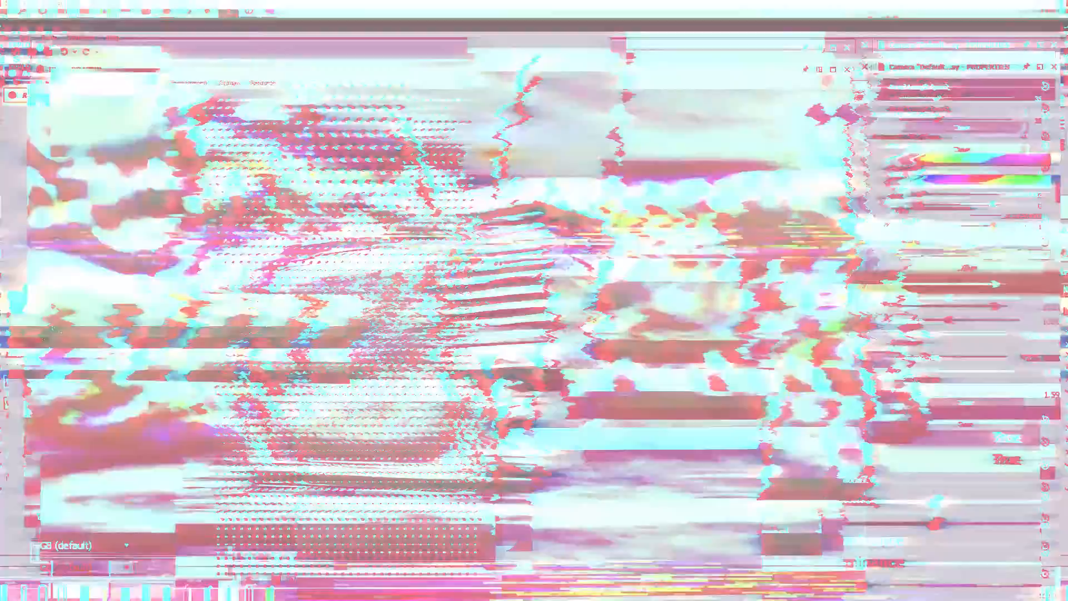